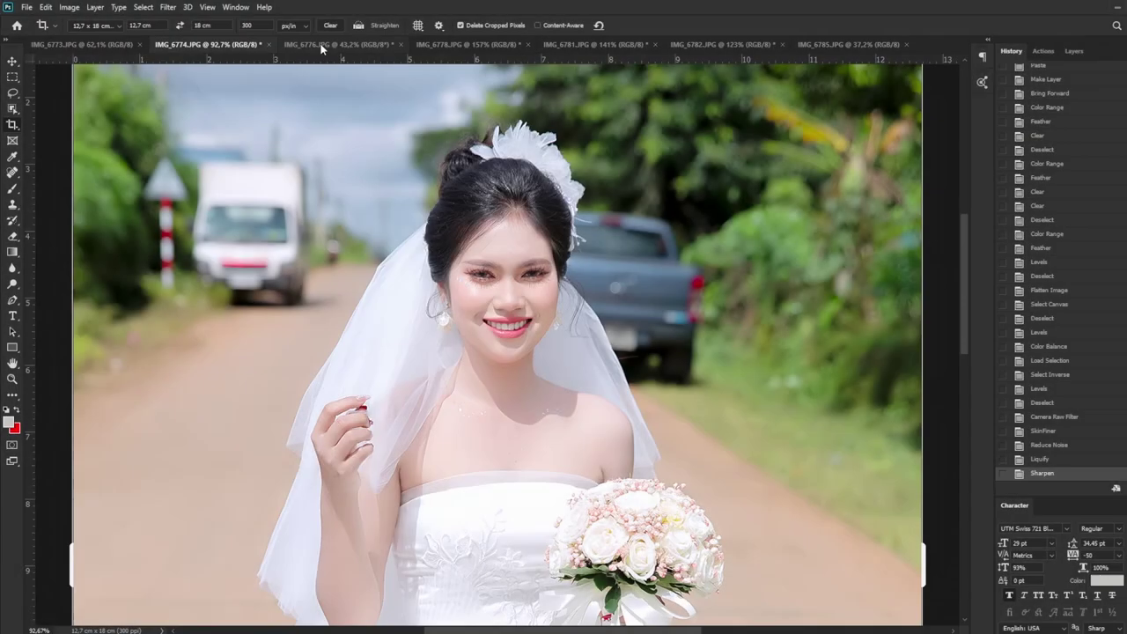
# Compare the IMG_6774 and IMG_6776 photos, then bring IMG_6773 forward
pyautogui.click(321, 45)
pyautogui.click(233, 44)
pyautogui.click(336, 46)
pyautogui.click(227, 45)
pyautogui.click(309, 46)
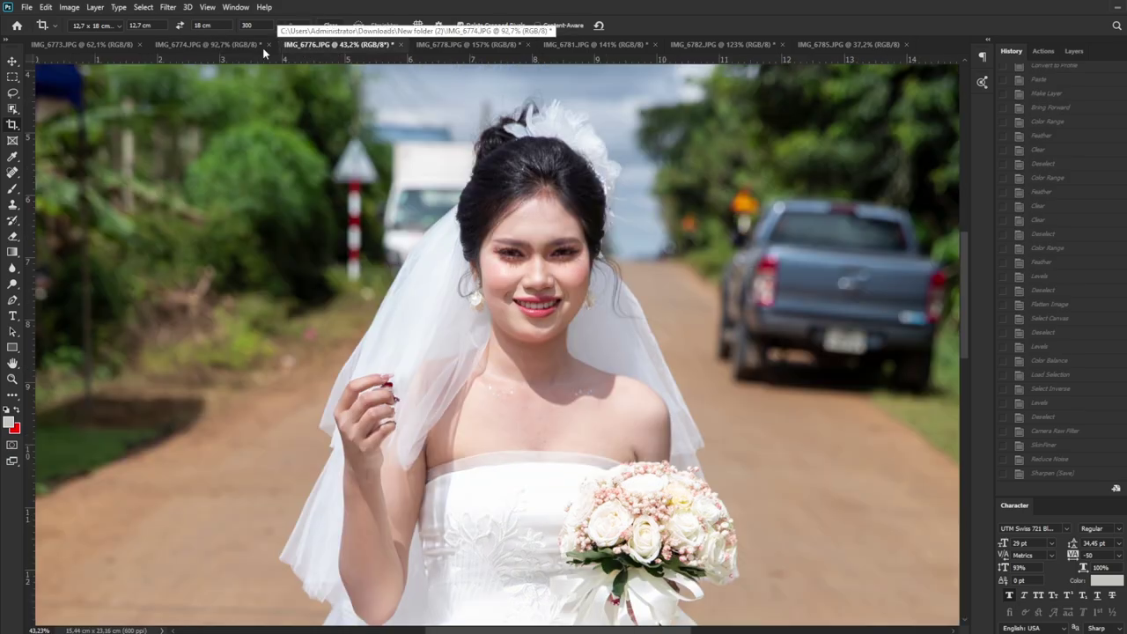
pyautogui.click(104, 44)
# Inspect the bride's face and crop IMG_6773 to 12.7 × 18 cm
pyautogui.scroll(2, 502, 295)
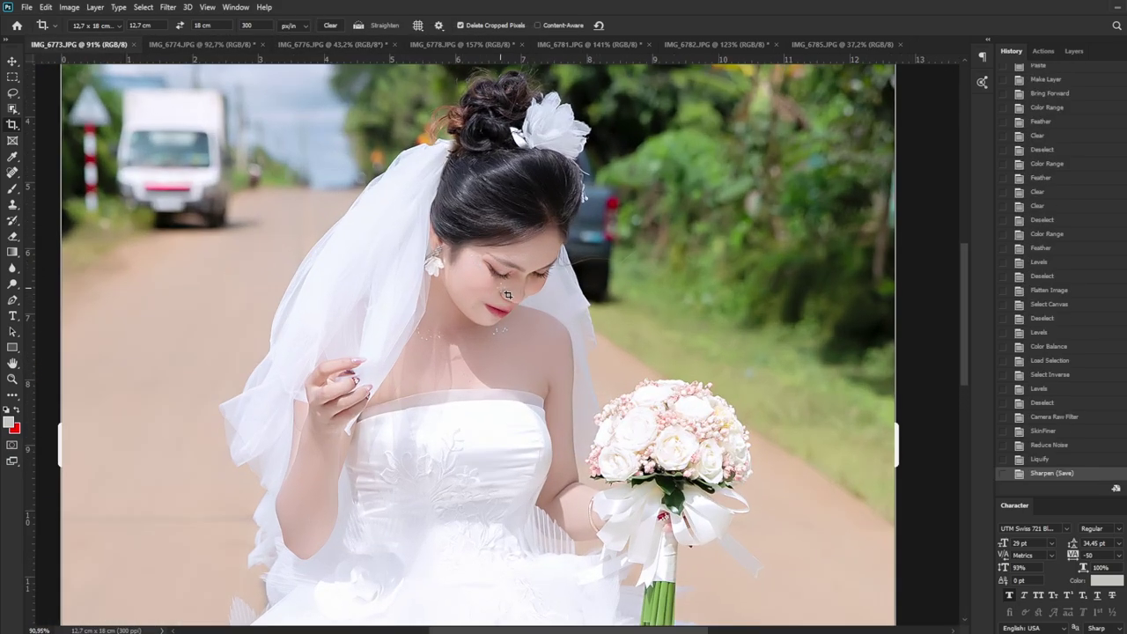
pyautogui.scroll(1, 506, 296)
pyautogui.scroll(1, 508, 297)
pyautogui.scroll(1, 513, 297)
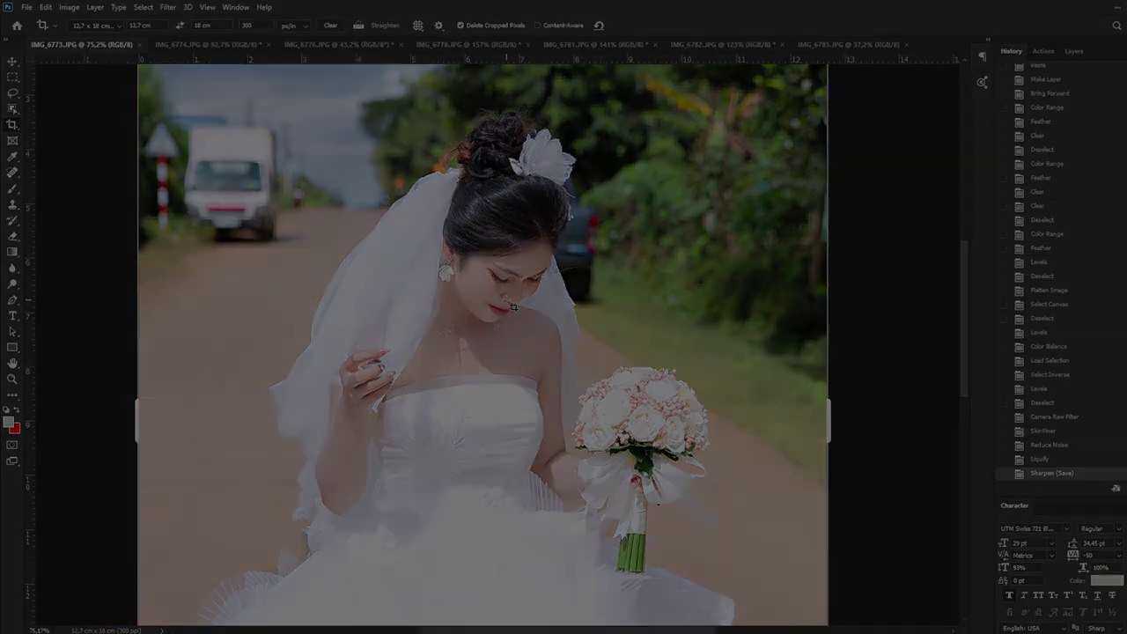
pyautogui.scroll(2, 533, 299)
pyautogui.scroll(2, 537, 299)
pyautogui.scroll(-1, 537, 299)
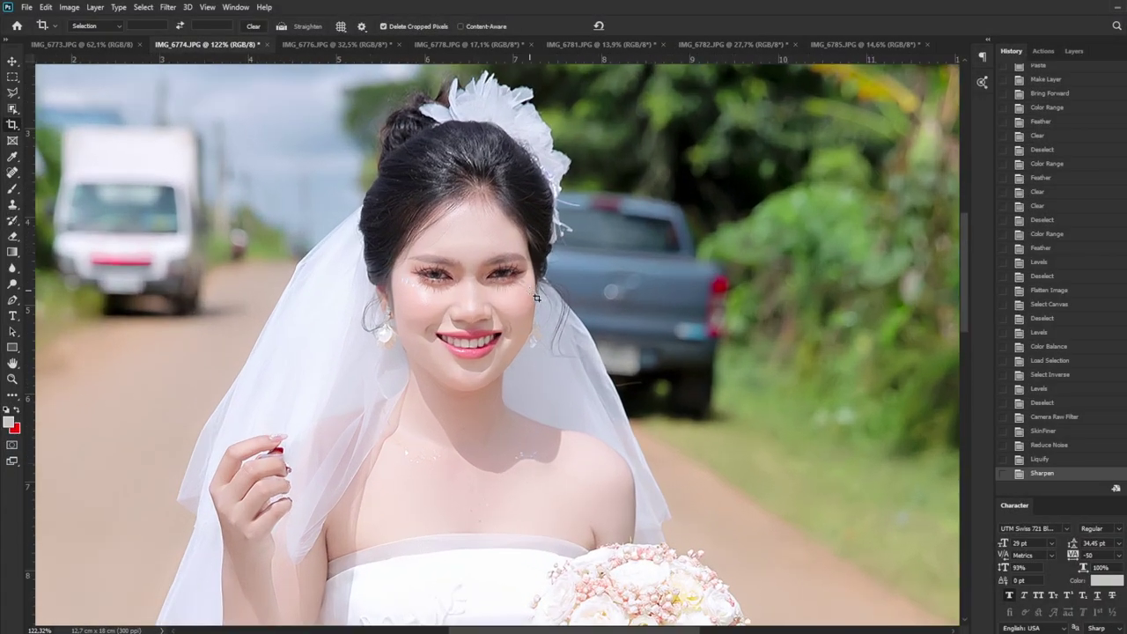
pyautogui.scroll(-1, 537, 299)
pyautogui.scroll(-1, 536, 299)
pyautogui.scroll(-1, 535, 299)
pyautogui.scroll(-1, 536, 300)
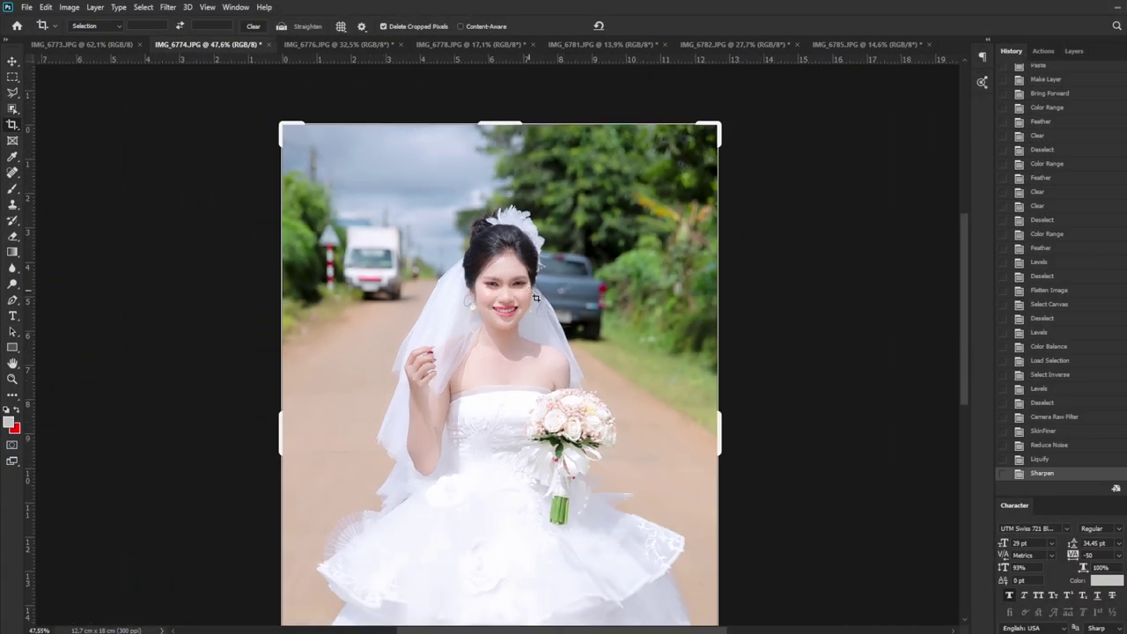
pyautogui.scroll(-2, 560, 315)
pyautogui.scroll(2, 532, 236)
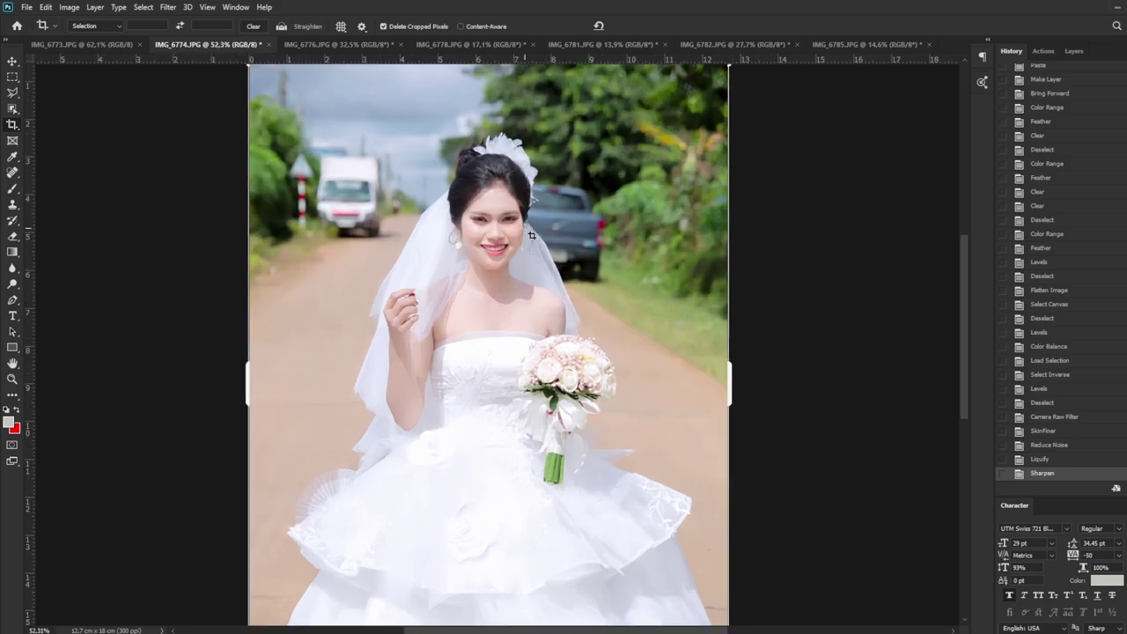
pyautogui.scroll(-1, 531, 236)
pyautogui.scroll(2, 527, 236)
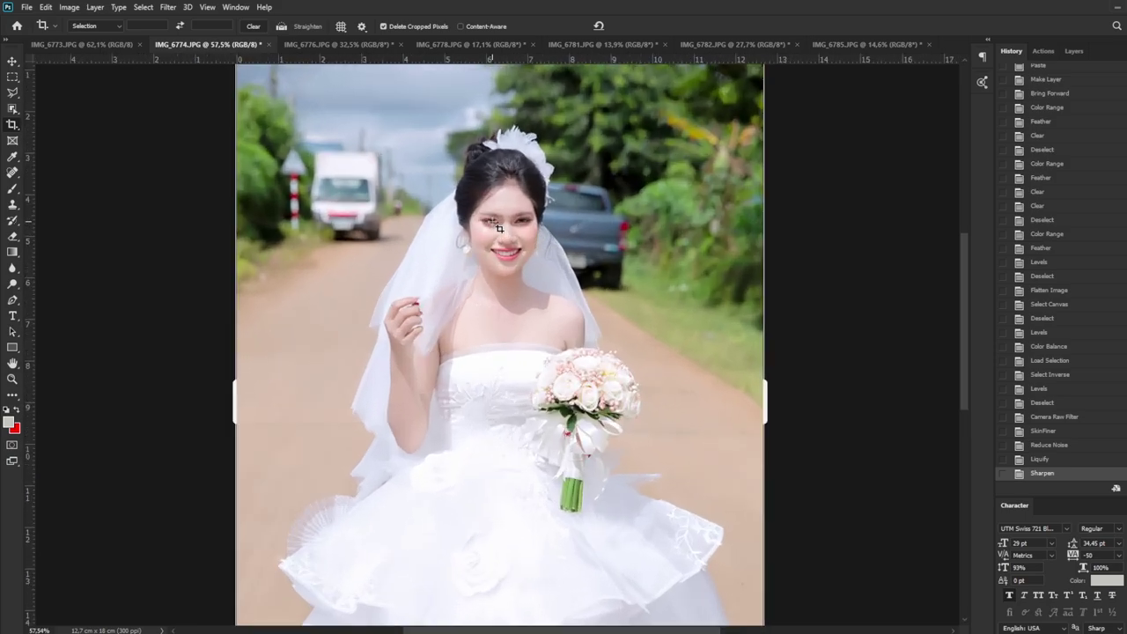
pyautogui.scroll(1, 501, 228)
pyautogui.scroll(1, 501, 228)
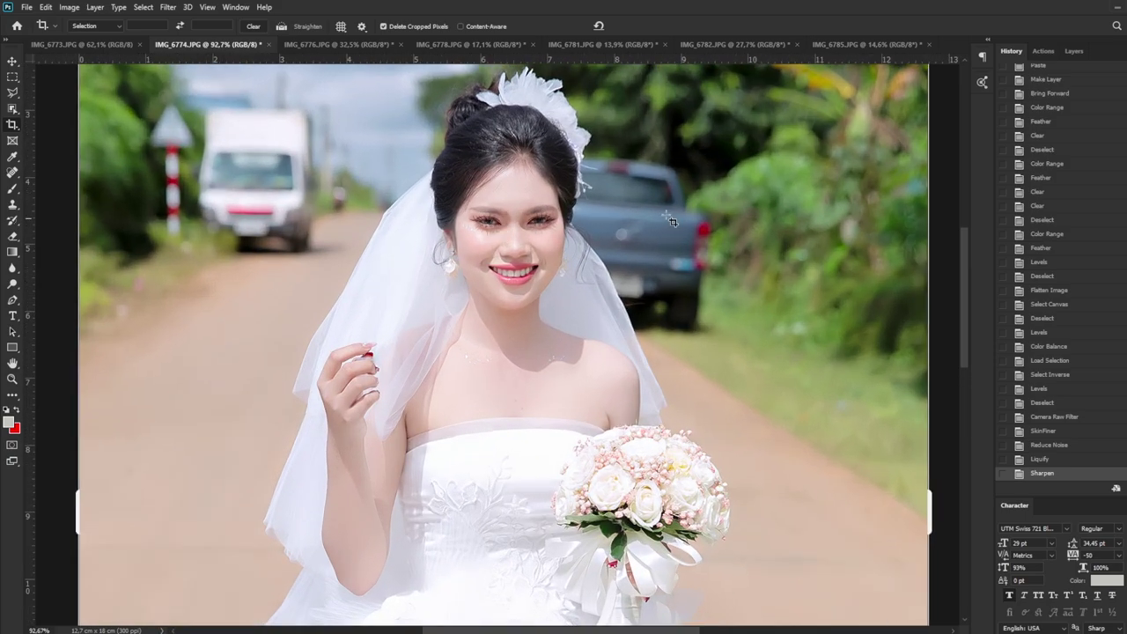
pyautogui.scroll(-1, 671, 220)
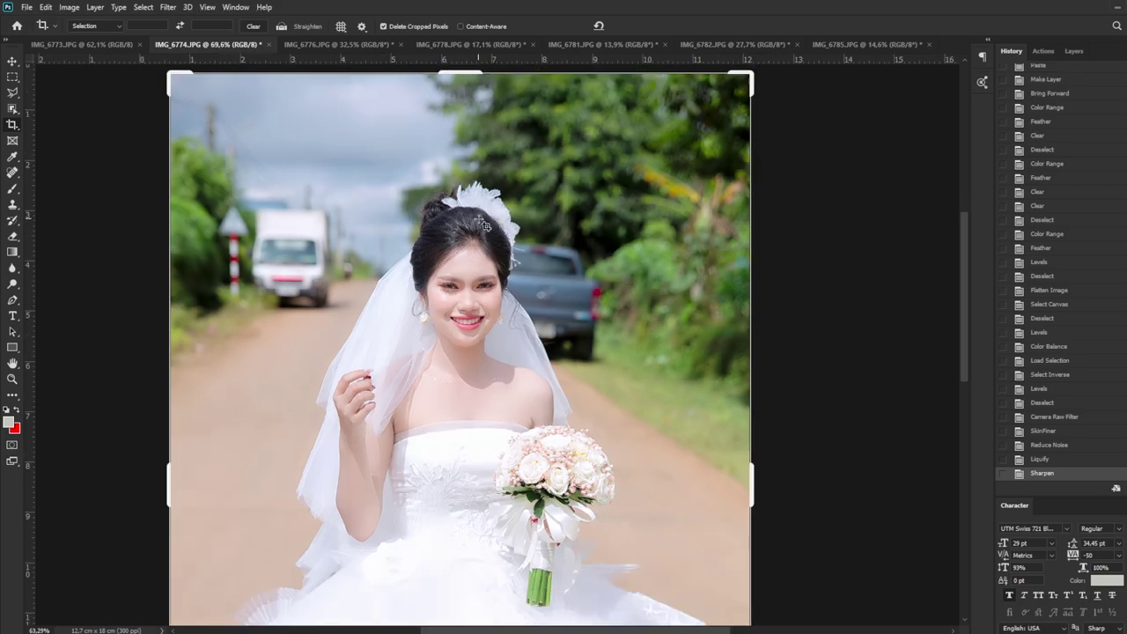
pyautogui.scroll(-1, 485, 227)
pyautogui.scroll(1, 475, 218)
pyautogui.scroll(1, 466, 211)
pyautogui.scroll(1, 463, 204)
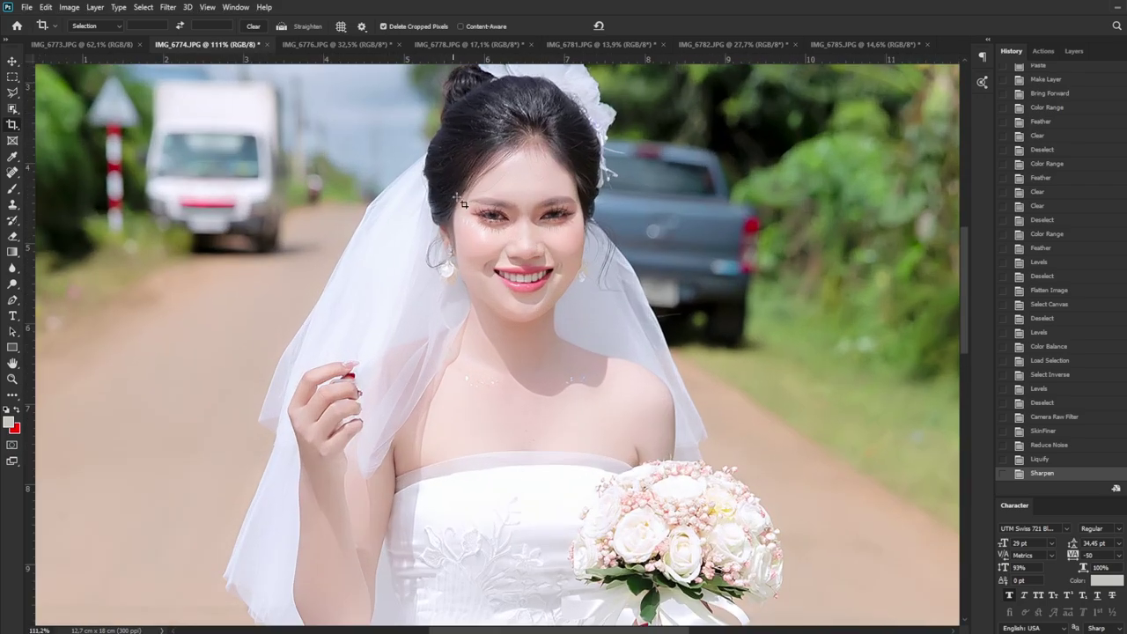
pyautogui.moveTo(540, 257); pyautogui.dragTo(552, 304)
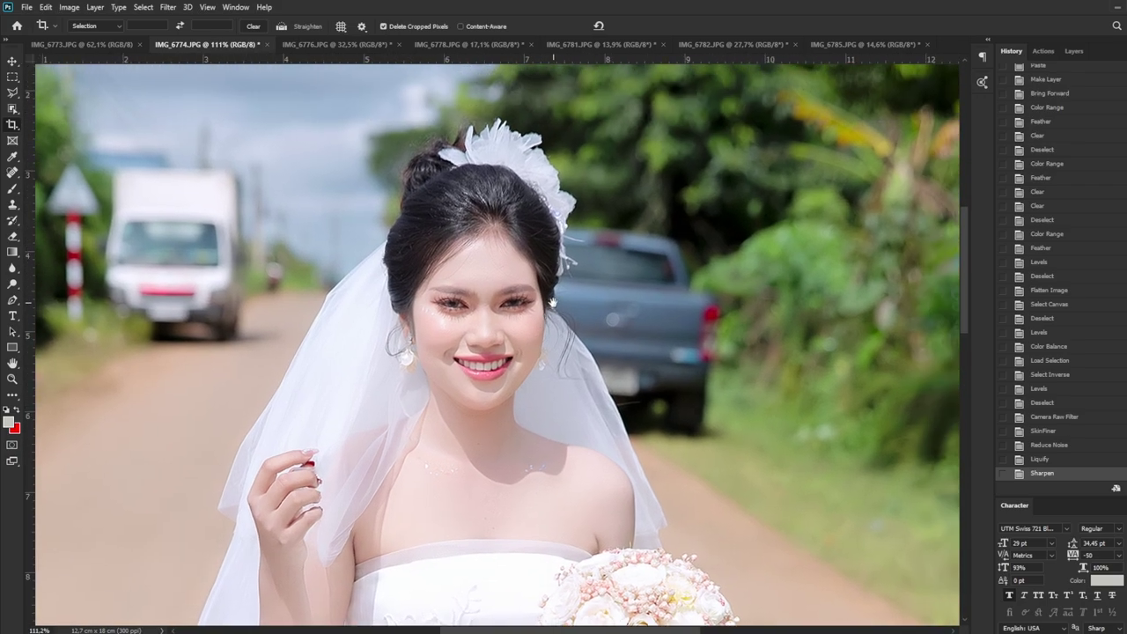
pyautogui.scroll(-3, 500, 307)
pyautogui.scroll(-1, 502, 299)
pyautogui.scroll(-1, 503, 297)
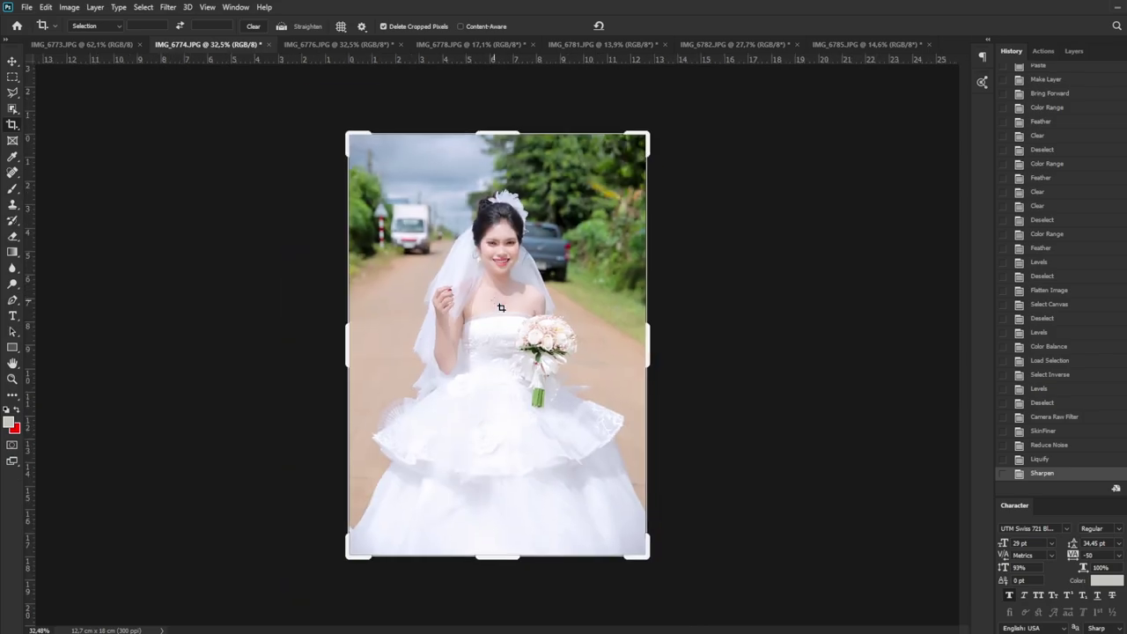
pyautogui.scroll(3, 524, 232)
pyautogui.scroll(3, 511, 198)
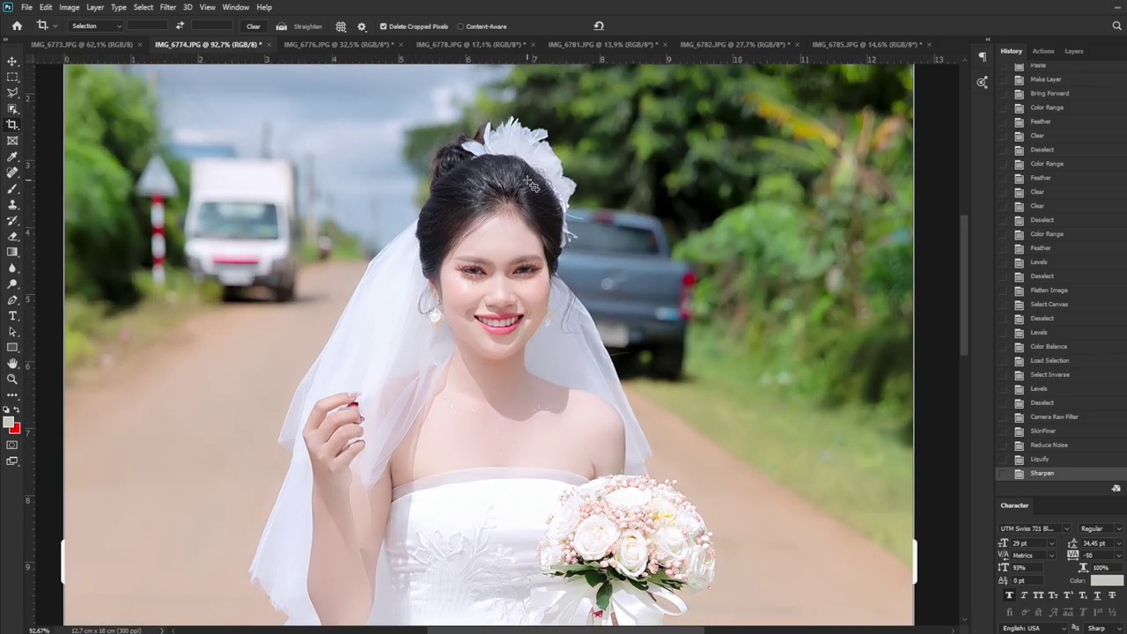
pyautogui.scroll(1, 531, 185)
pyautogui.scroll(-1, 525, 180)
pyautogui.scroll(-1, 525, 180)
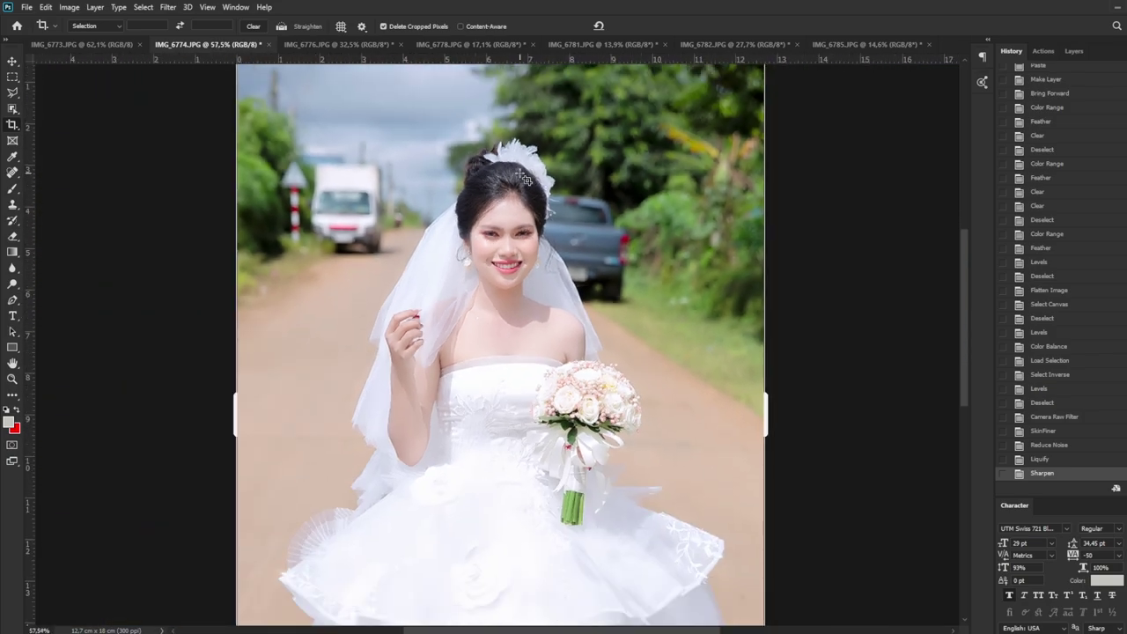
pyautogui.scroll(-1, 524, 180)
pyautogui.scroll(-1, 526, 180)
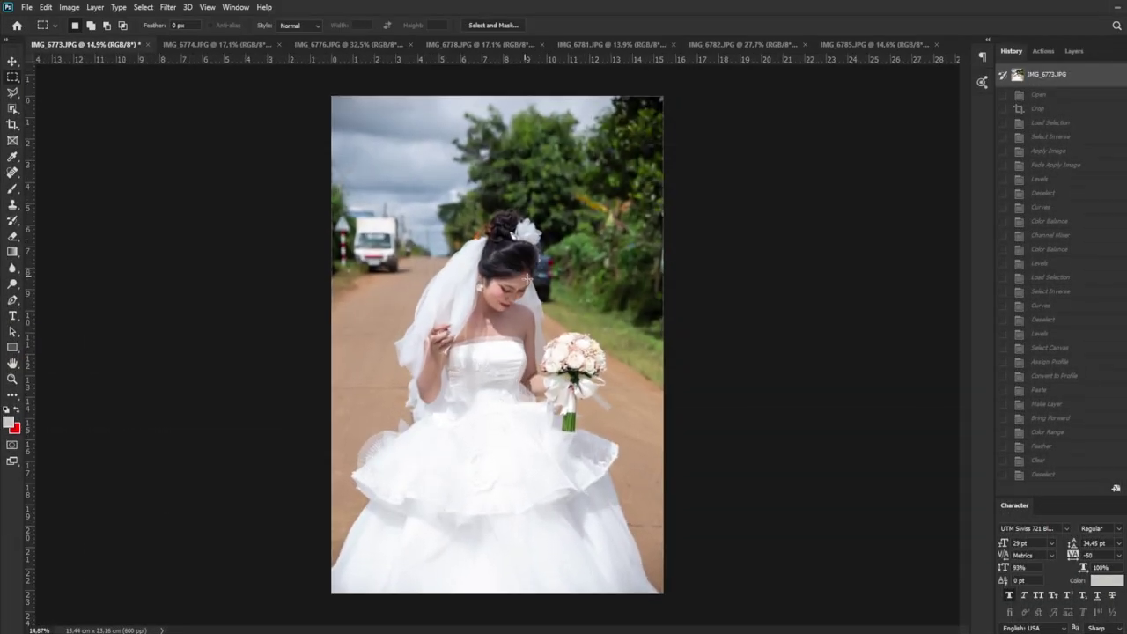
pyautogui.moveTo(563, 301); pyautogui.dragTo(583, 292)
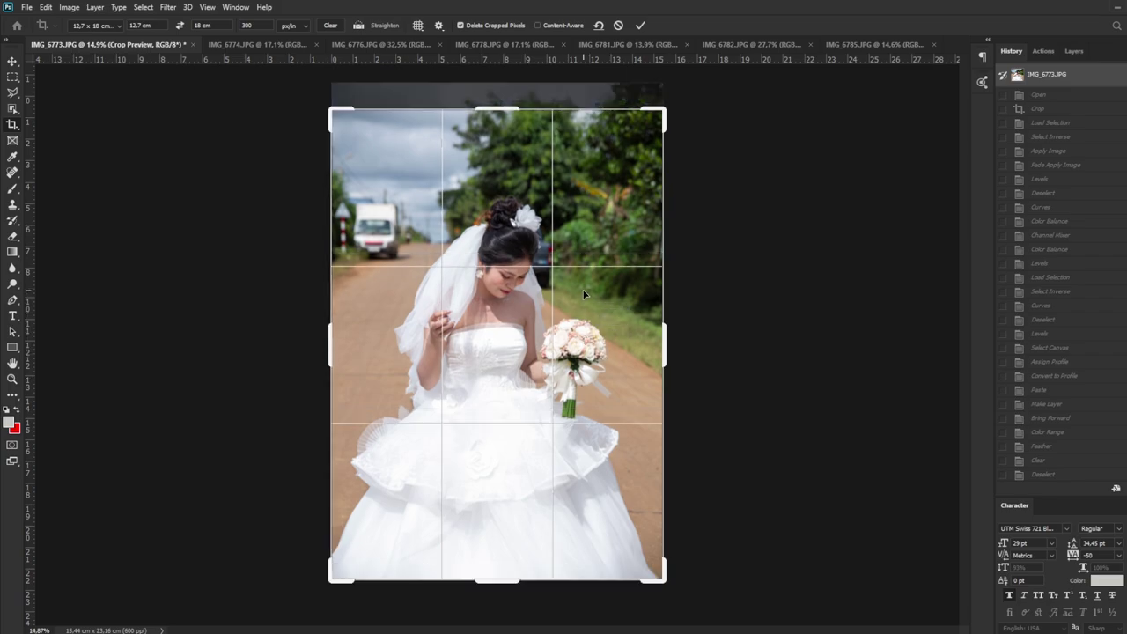
pyautogui.hotkey('ctrl', '0')
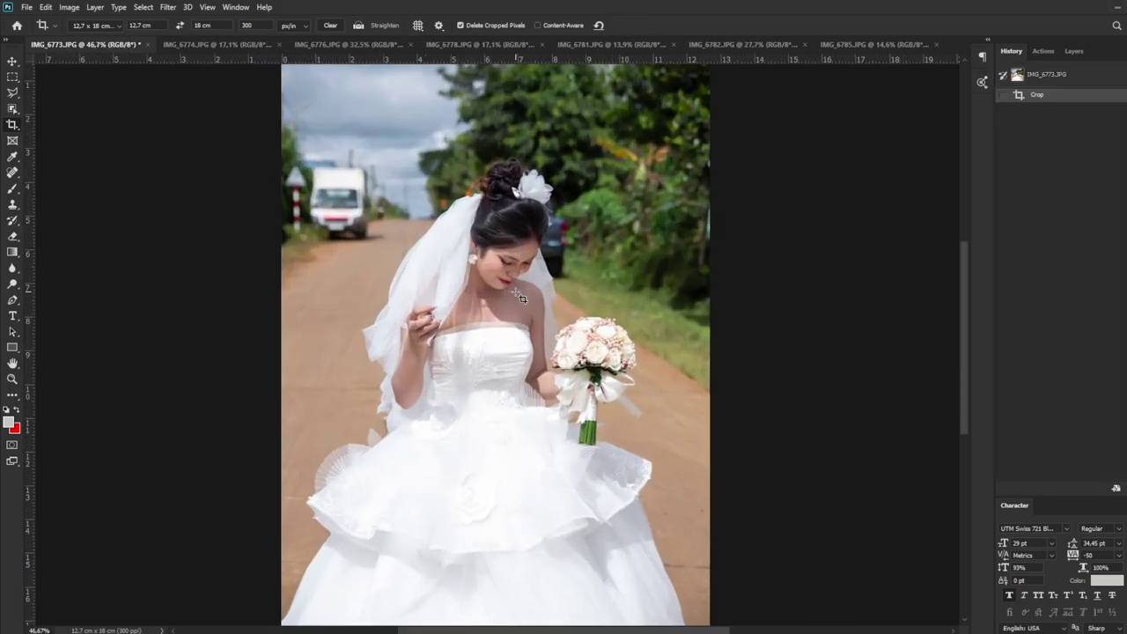
# Brighten IMG_6773 with a 30% faded Apply Image and a Levels adjustment
pyautogui.scroll(3, 521, 284)
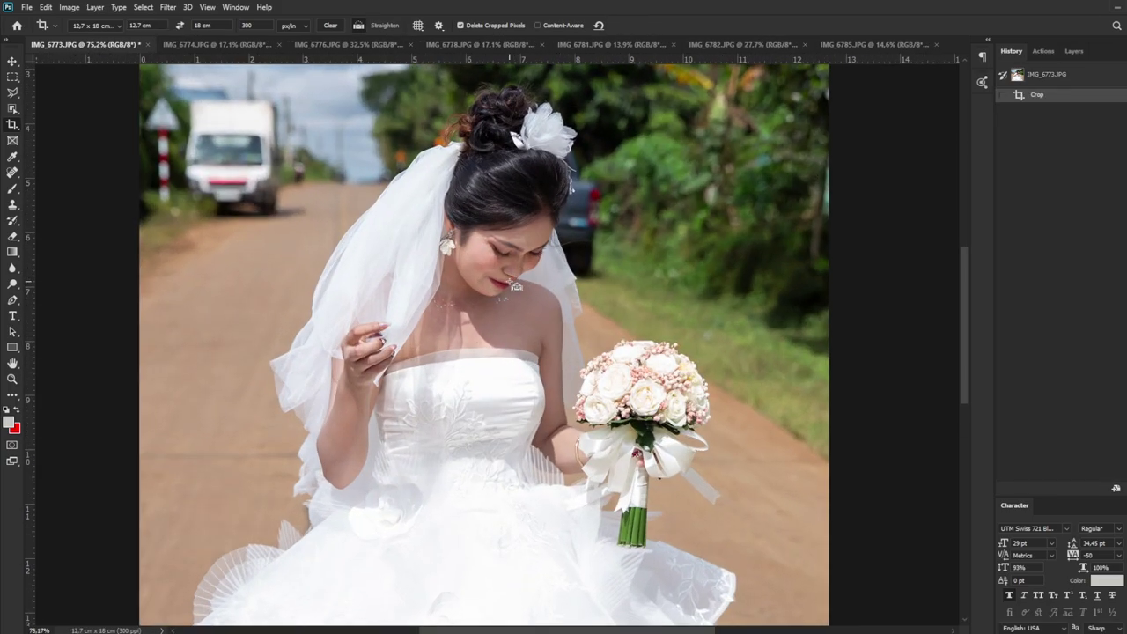
pyautogui.press('F2')
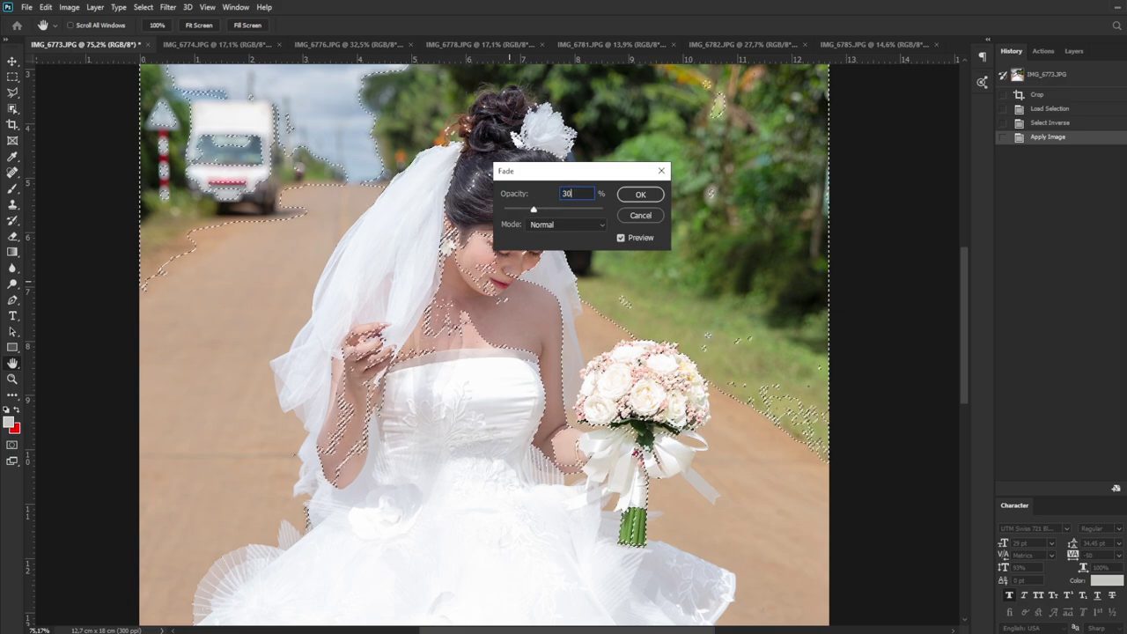
pyautogui.press('Return')
pyautogui.hotkey('ctrl', '0')
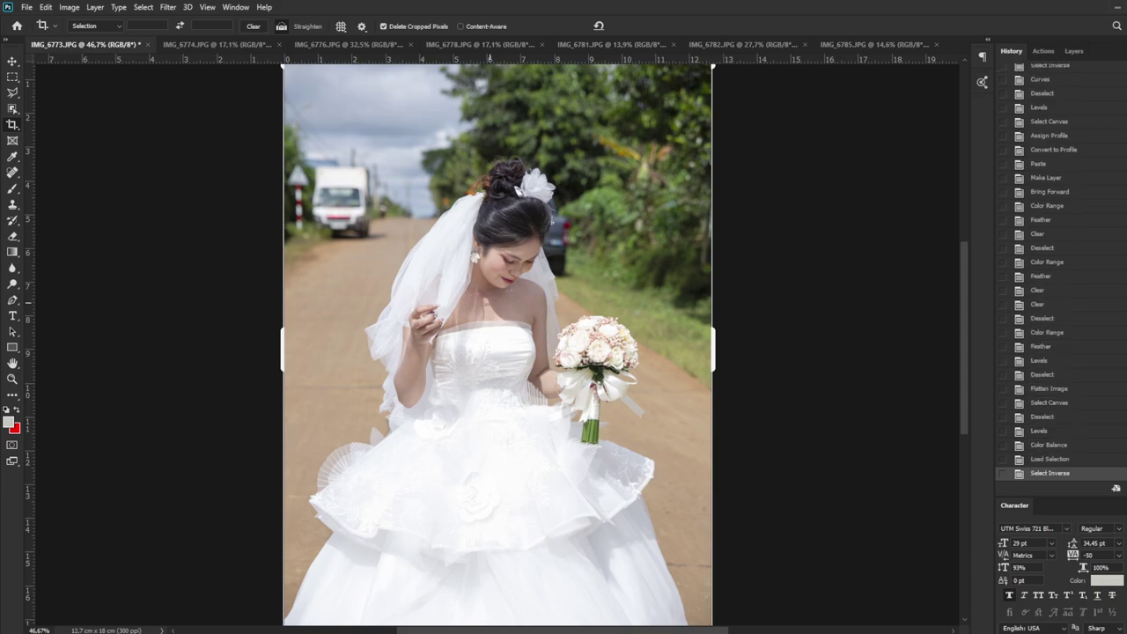
# Apply Camera Raw with Exposure +0.27, Whites -22 and Blacks -1, then skin smoothing and noise reduction
pyautogui.hotkey('ctrl', 'shift', 'a')
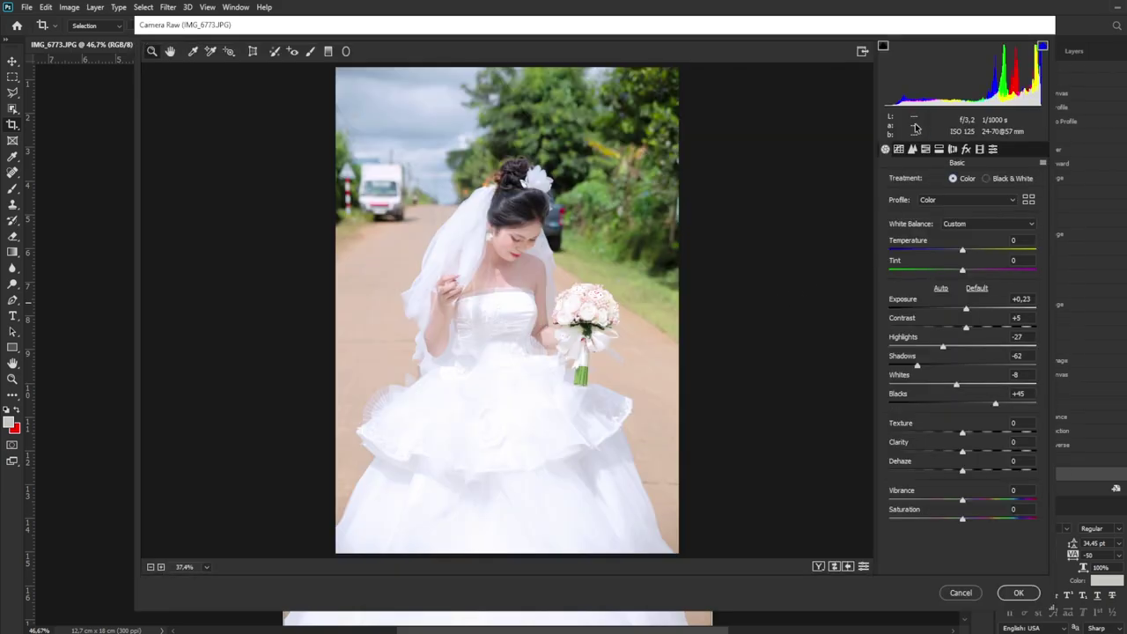
pyautogui.moveTo(963, 83)
pyautogui.moveTo(963, 79); pyautogui.dragTo(1004, 80)
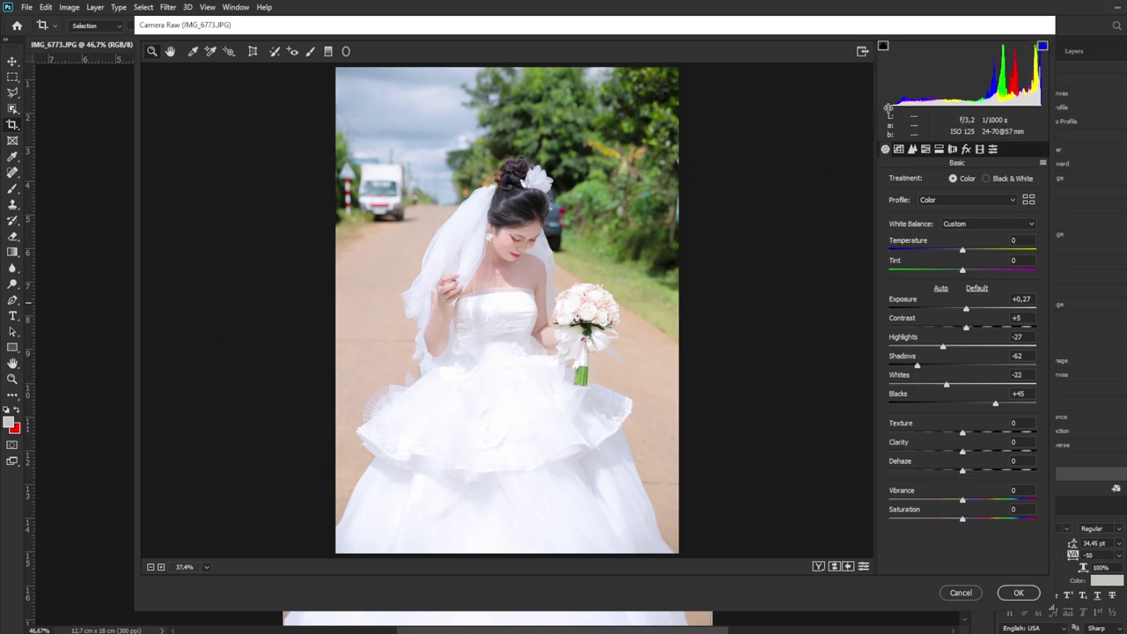
pyautogui.moveTo(916, 101); pyautogui.dragTo(891, 103)
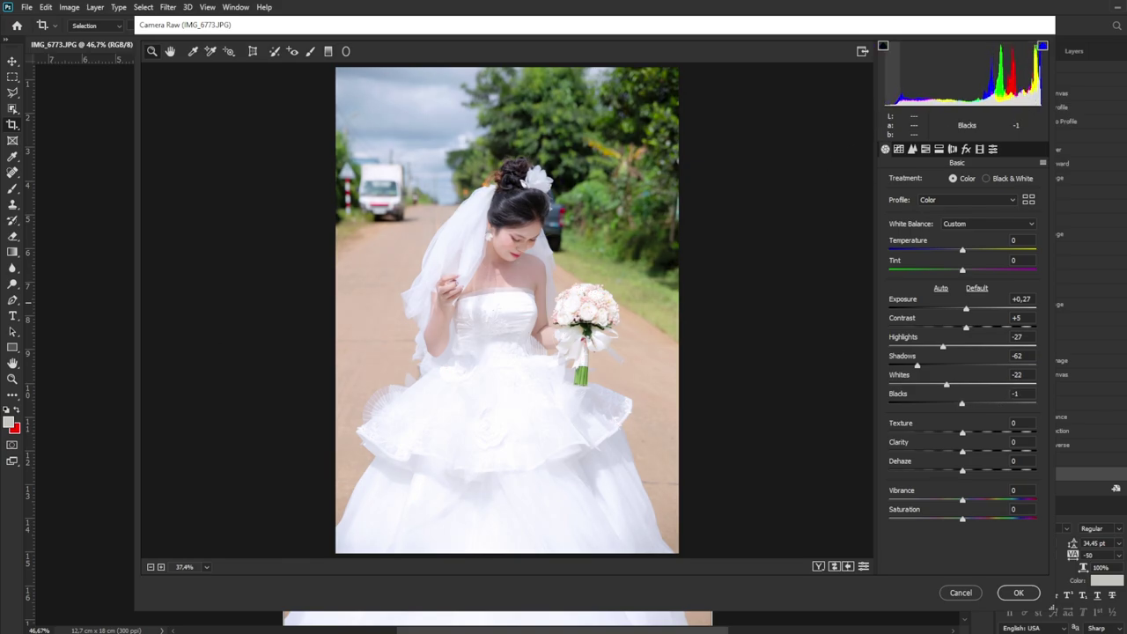
pyautogui.click(1018, 592)
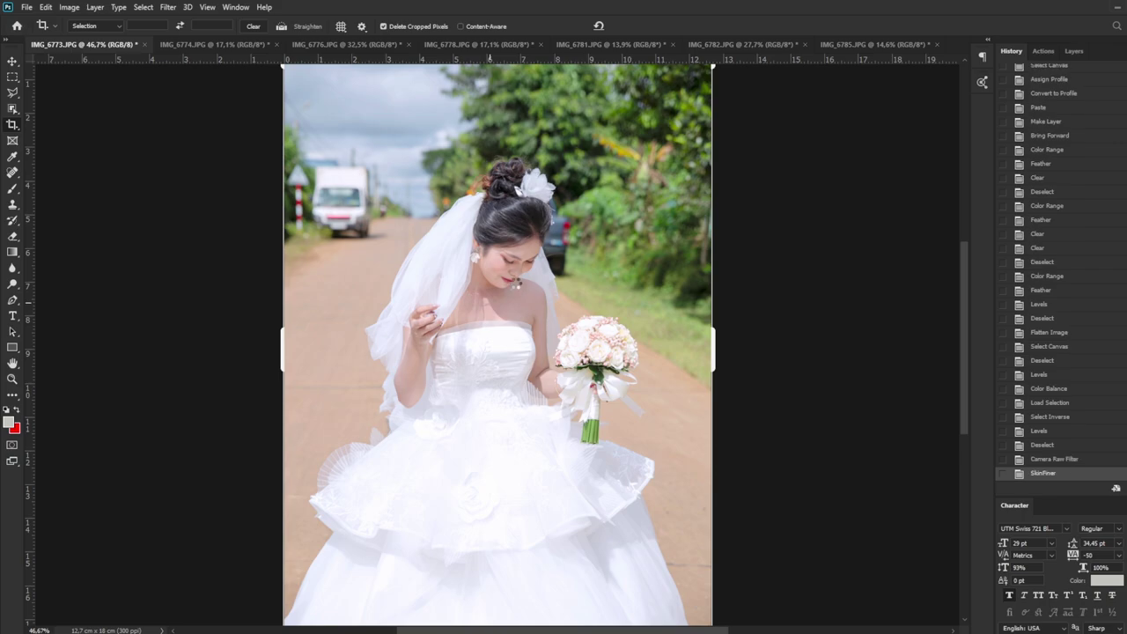
pyautogui.scroll(4, 517, 284)
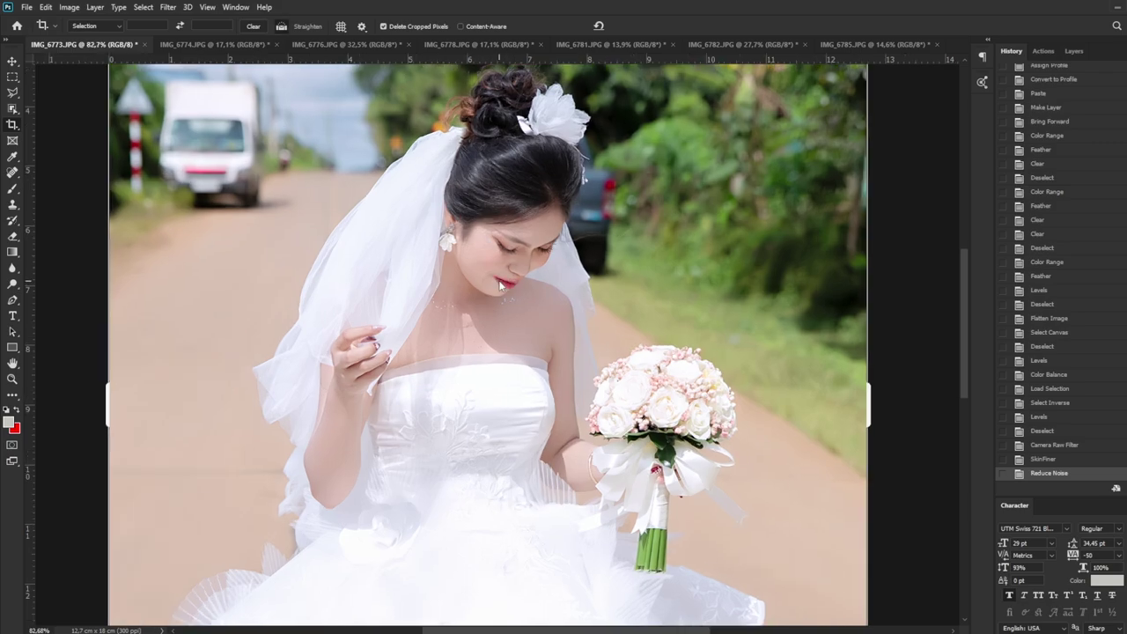
# Reshape the bride in Liquify and apply it to IMG_6773
pyautogui.hotkey('ctrl', 'shift', 'x')
pyautogui.scroll(3, 437, 223)
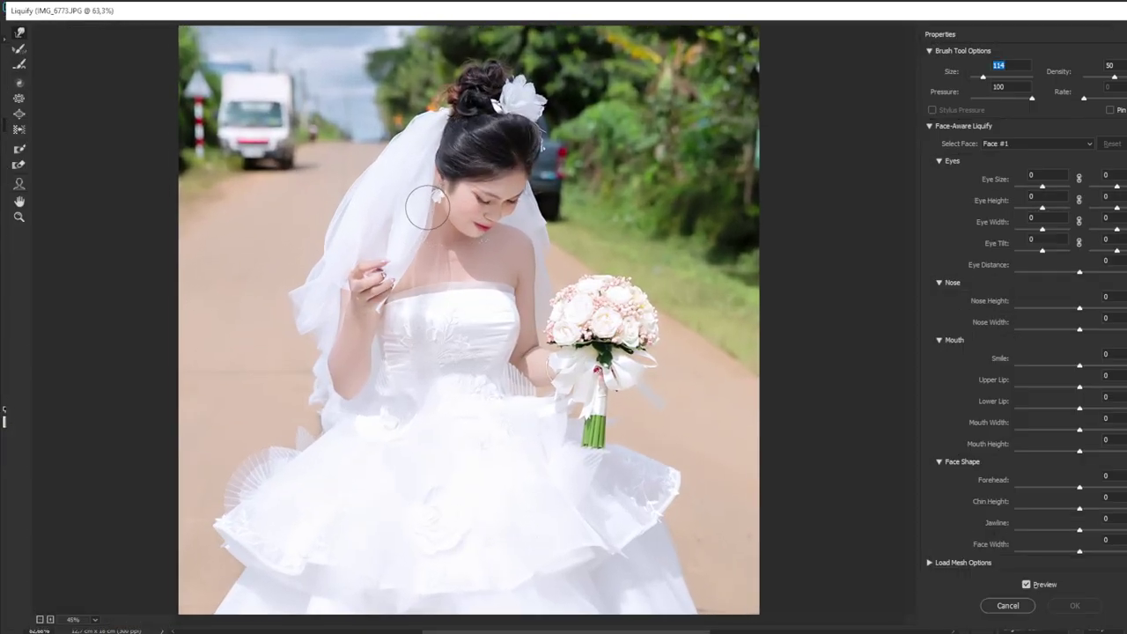
pyautogui.scroll(1, 438, 224)
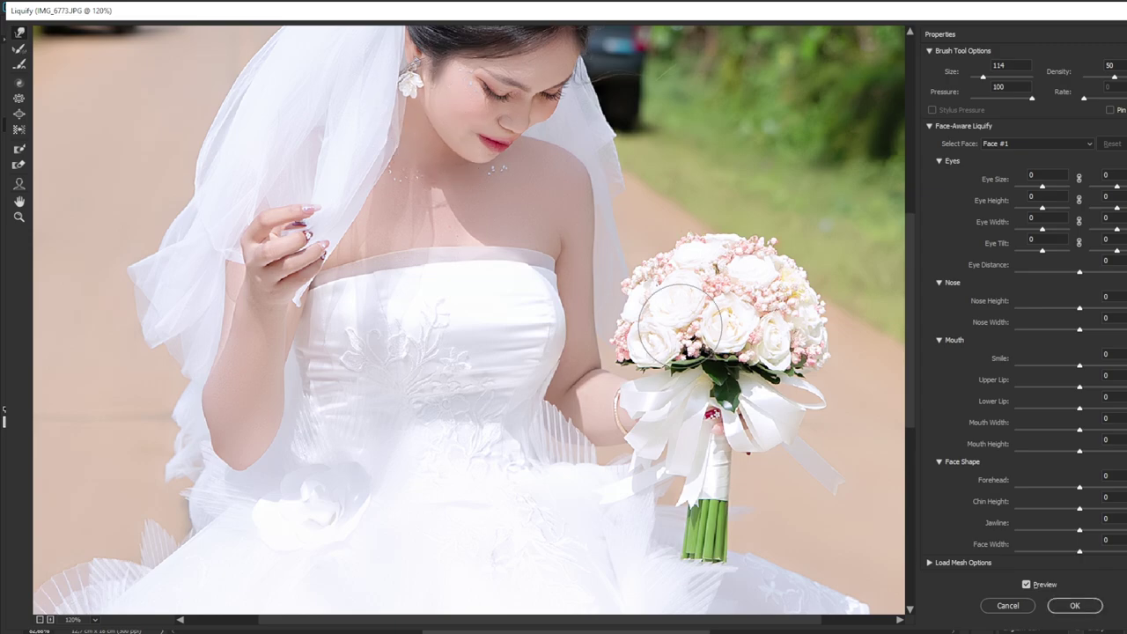
pyautogui.scroll(-1, 495, 294)
pyautogui.scroll(-1, 595, 390)
pyautogui.scroll(-1, 594, 401)
pyautogui.scroll(-1, 594, 400)
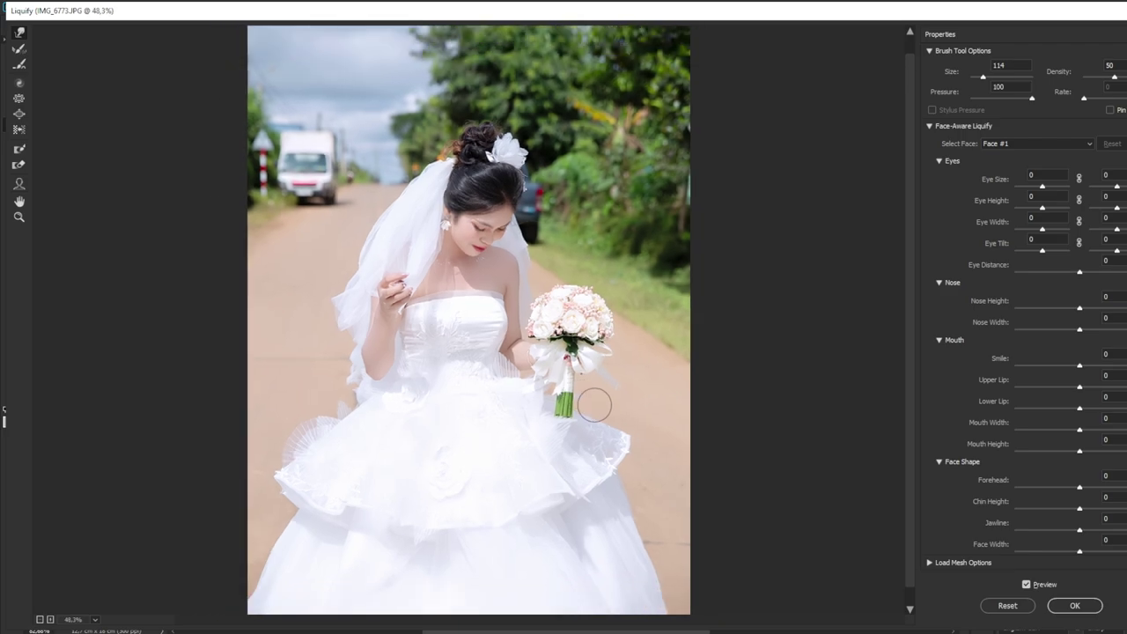
pyautogui.scroll(-1, 608, 414)
pyautogui.click(1074, 605)
# Sharpen and save IMG_6773, then bring IMG_6774 to the front
pyautogui.scroll(-1, 499, 277)
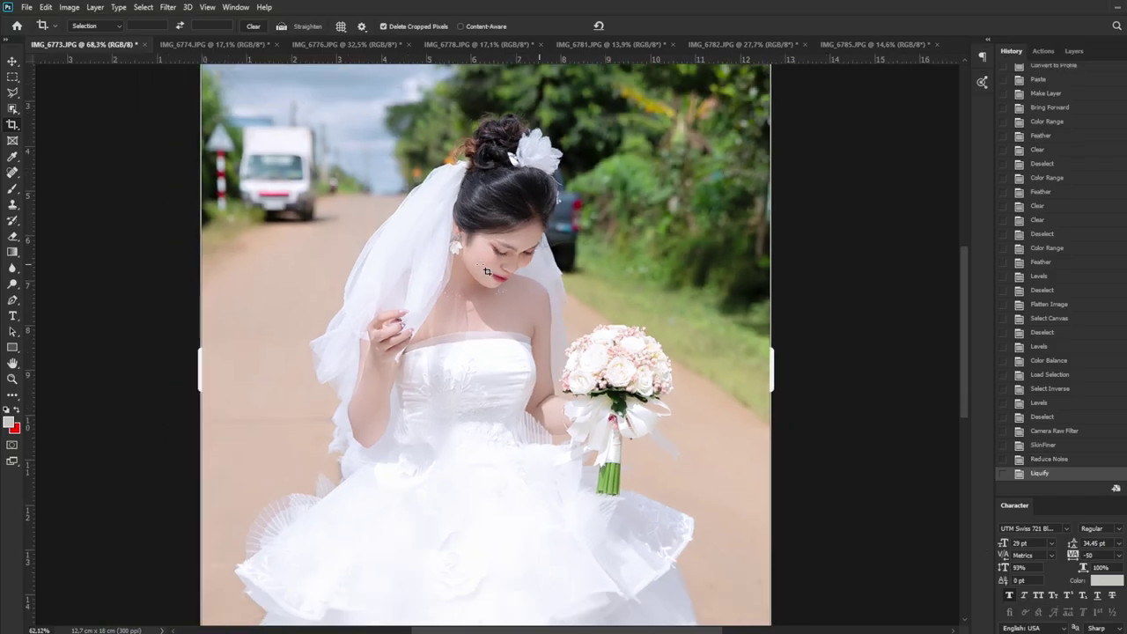
pyautogui.scroll(-1, 499, 278)
pyautogui.scroll(2, 499, 277)
pyautogui.press('F2')
pyautogui.scroll(-1, 511, 269)
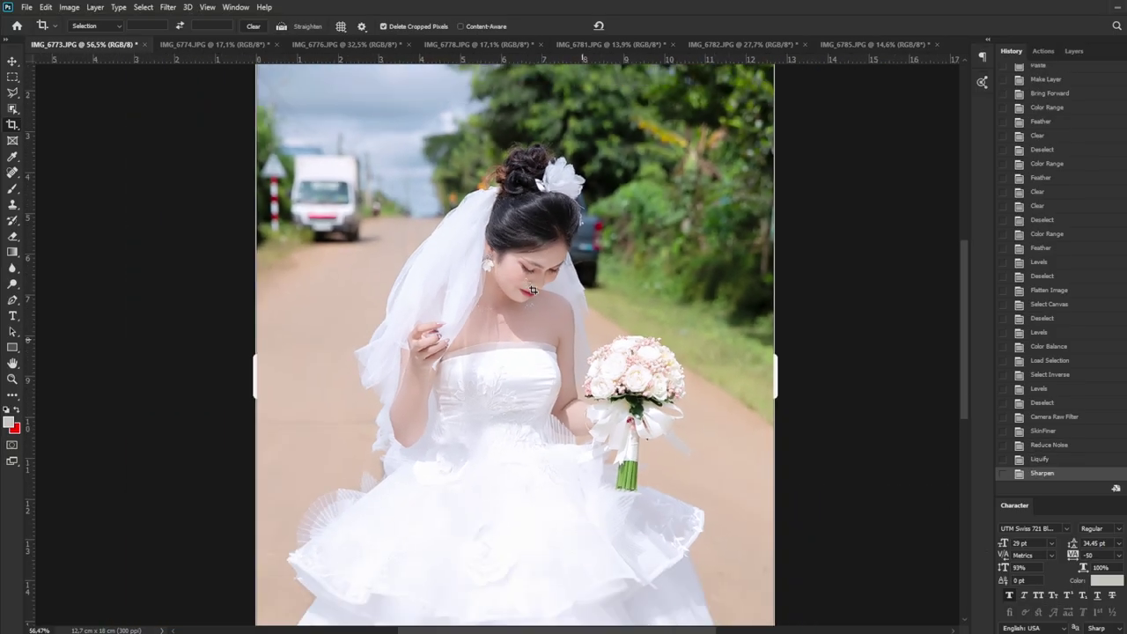
pyautogui.scroll(-1, 519, 264)
pyautogui.scroll(2, 526, 258)
pyautogui.scroll(1, 526, 257)
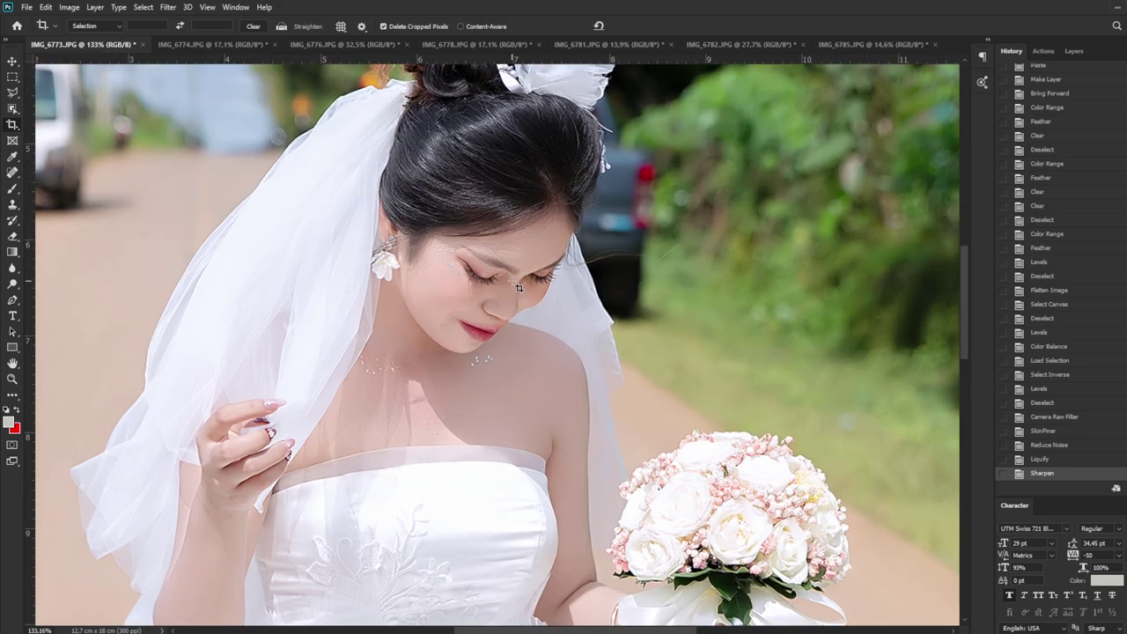
pyautogui.scroll(-2, 520, 273)
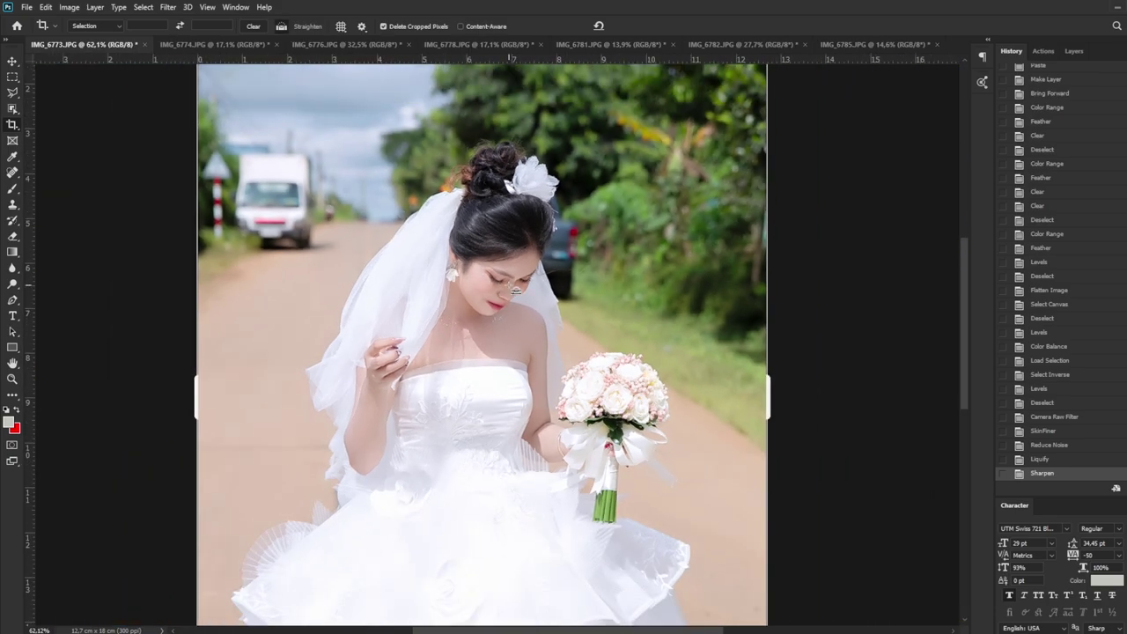
pyautogui.hotkey('ctrl', 's')
pyautogui.click(208, 45)
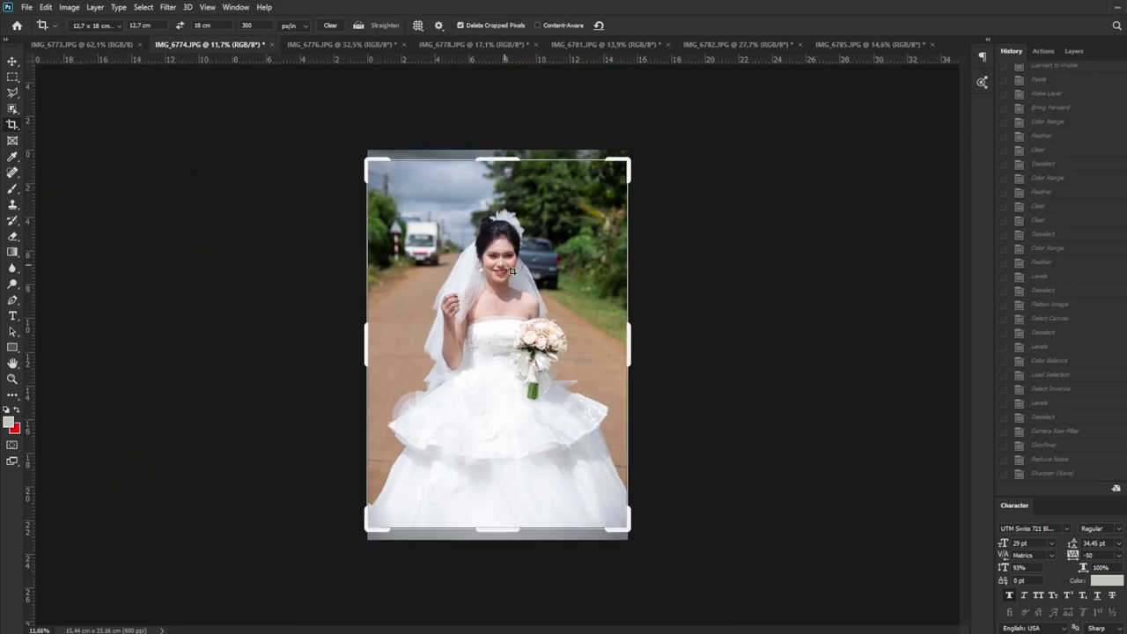
# Commit the crop on IMG_6774
pyautogui.press('Return')
pyautogui.scroll(3, 510, 255)
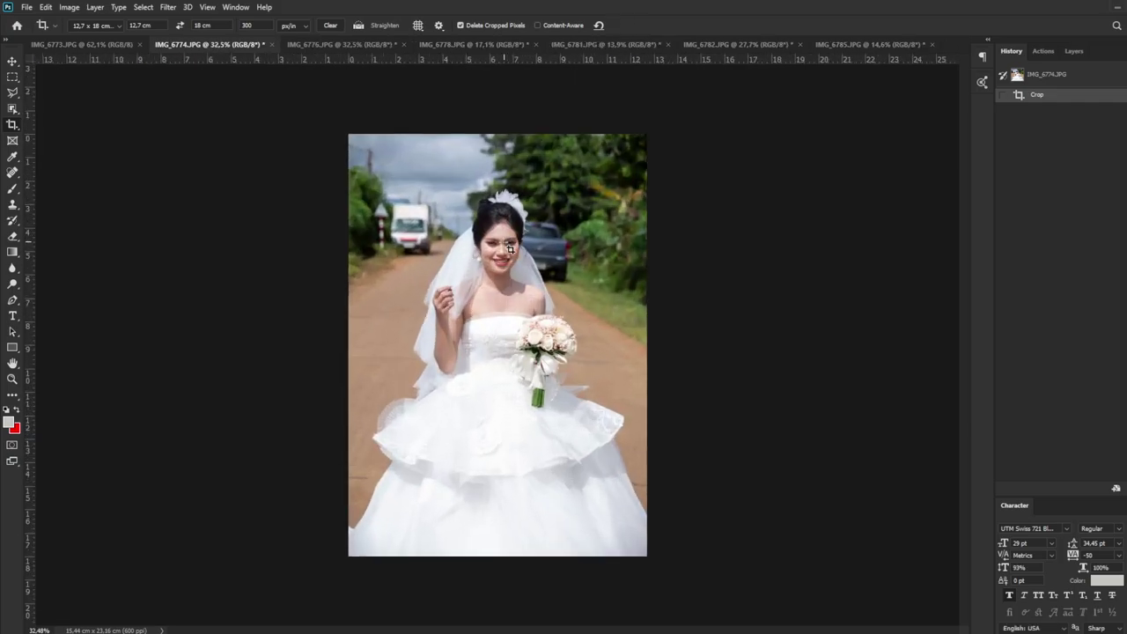
pyautogui.scroll(3, 510, 249)
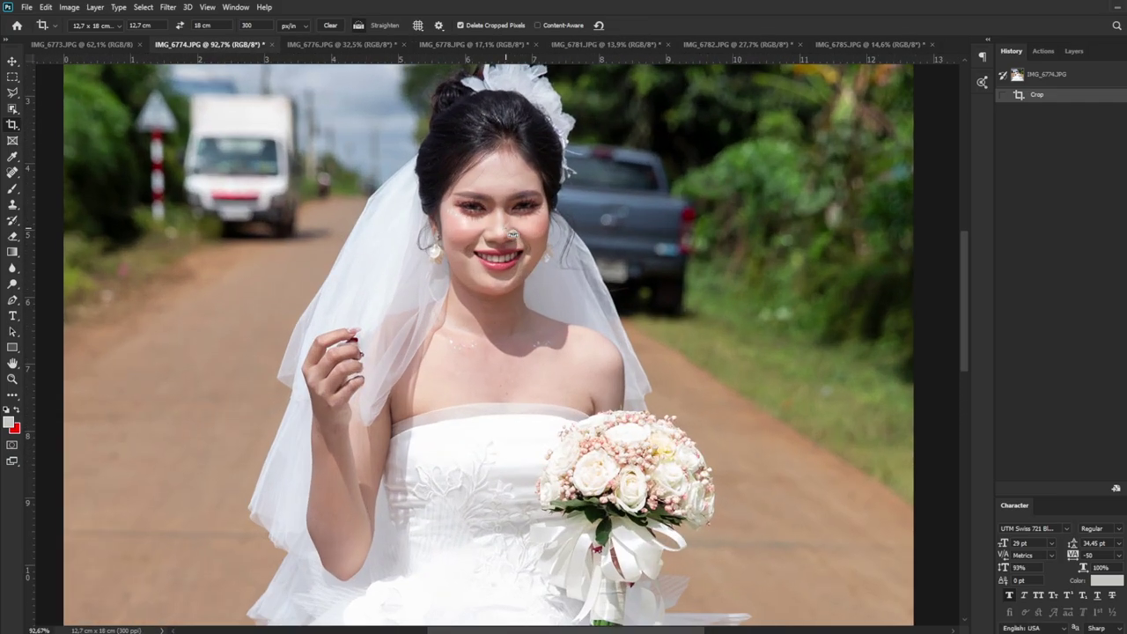
# Brighten IMG_6774 outside the selection with a faded Apply Image and Levels, then deselect
pyautogui.press('F2')
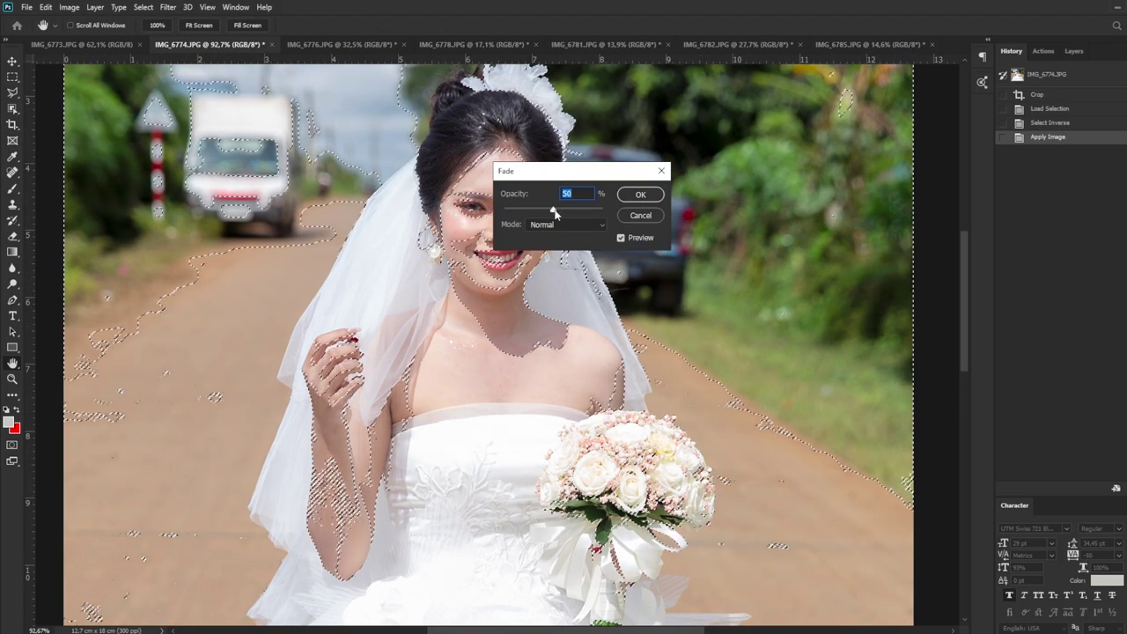
pyautogui.press('Return')
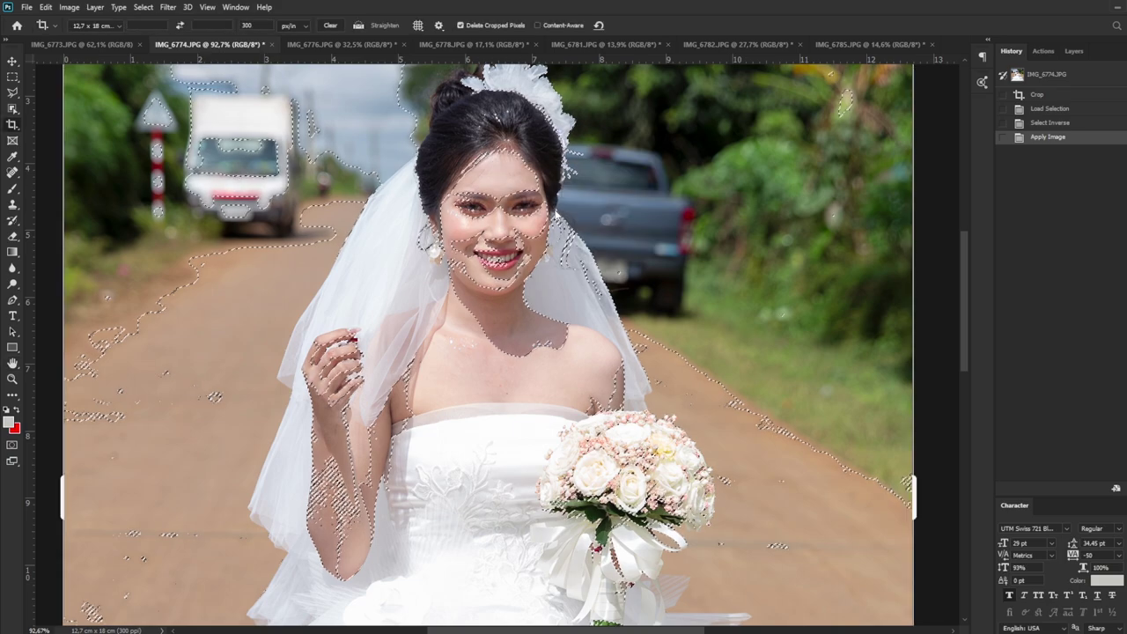
pyautogui.hotkey('ctrl', 'd')
pyautogui.scroll(-3, 513, 246)
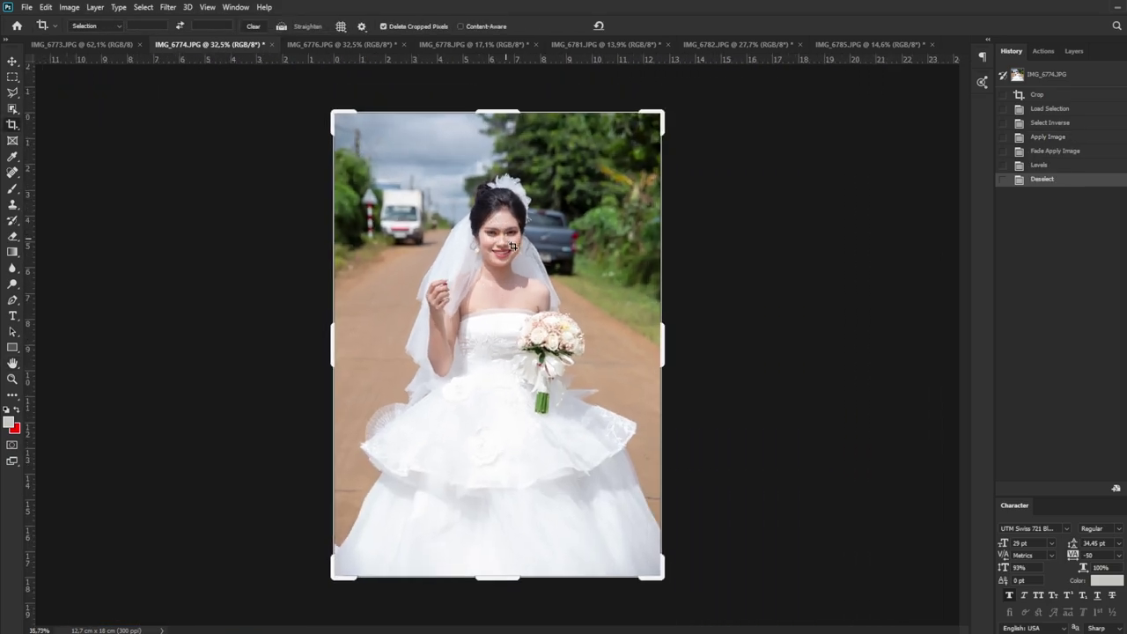
pyautogui.scroll(3, 512, 246)
pyautogui.scroll(-2, 515, 237)
pyautogui.scroll(3, 519, 221)
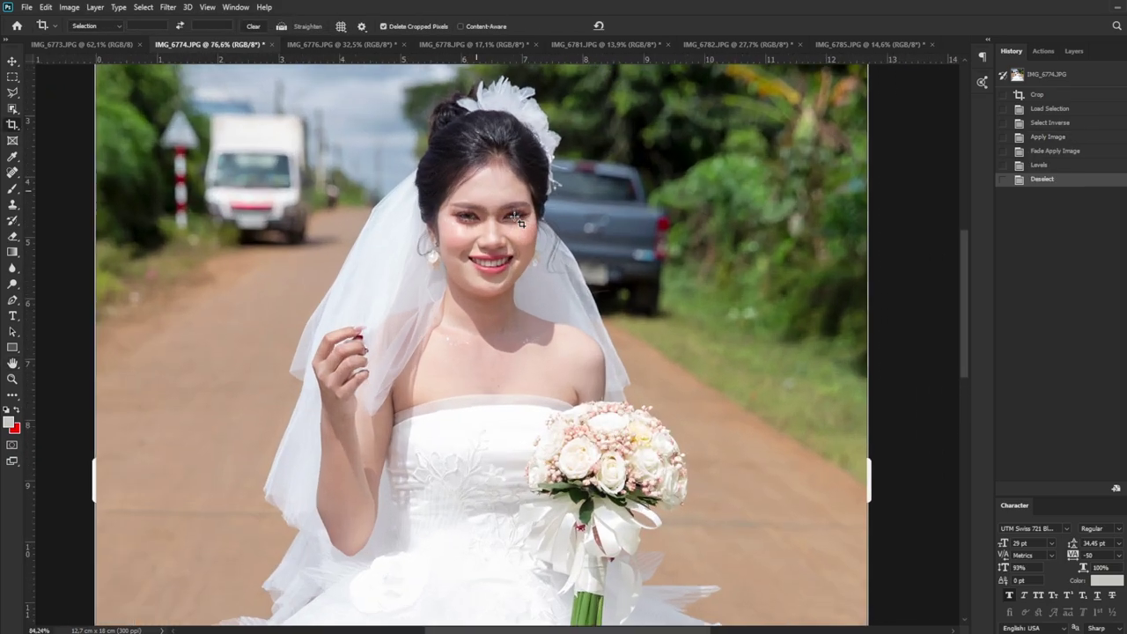
pyautogui.scroll(1, 518, 220)
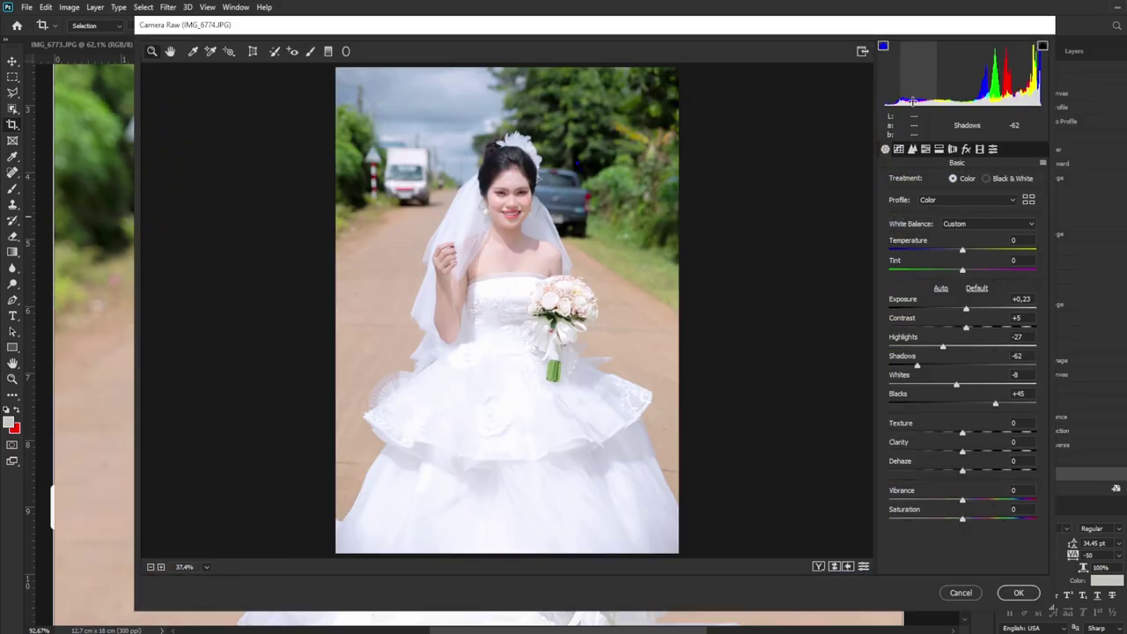
# Set IMG_6774's Camera Raw Exposure +0.27, Shadows -46, Blacks +57, then smooth skin and reduce noise
pyautogui.moveTo(959, 75); pyautogui.dragTo(965, 75)
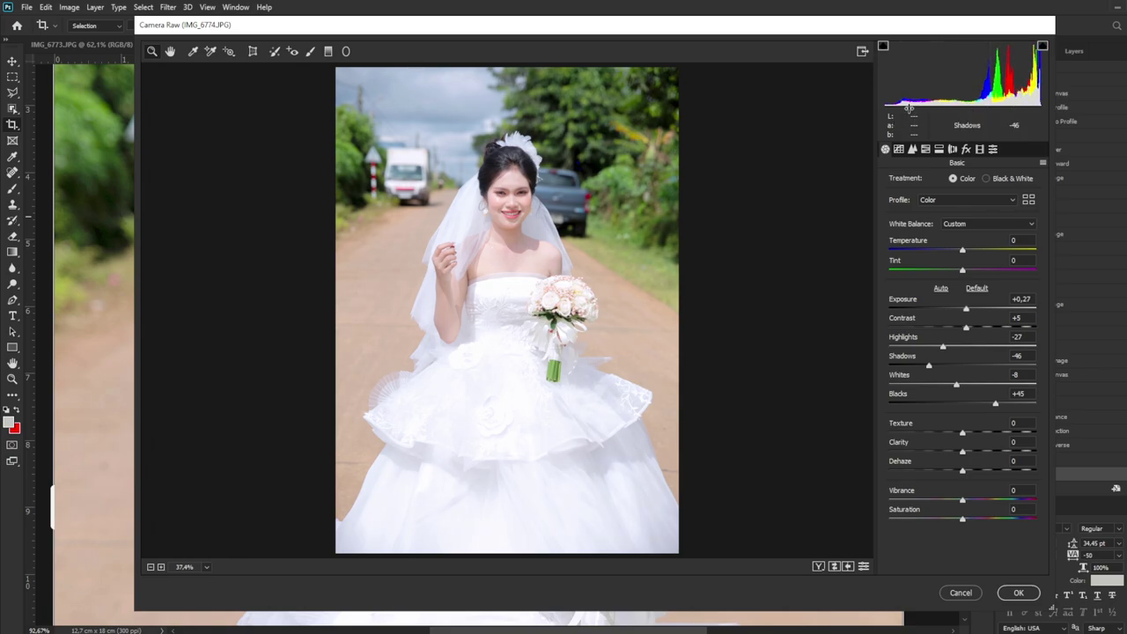
pyautogui.moveTo(893, 75); pyautogui.dragTo(892, 75)
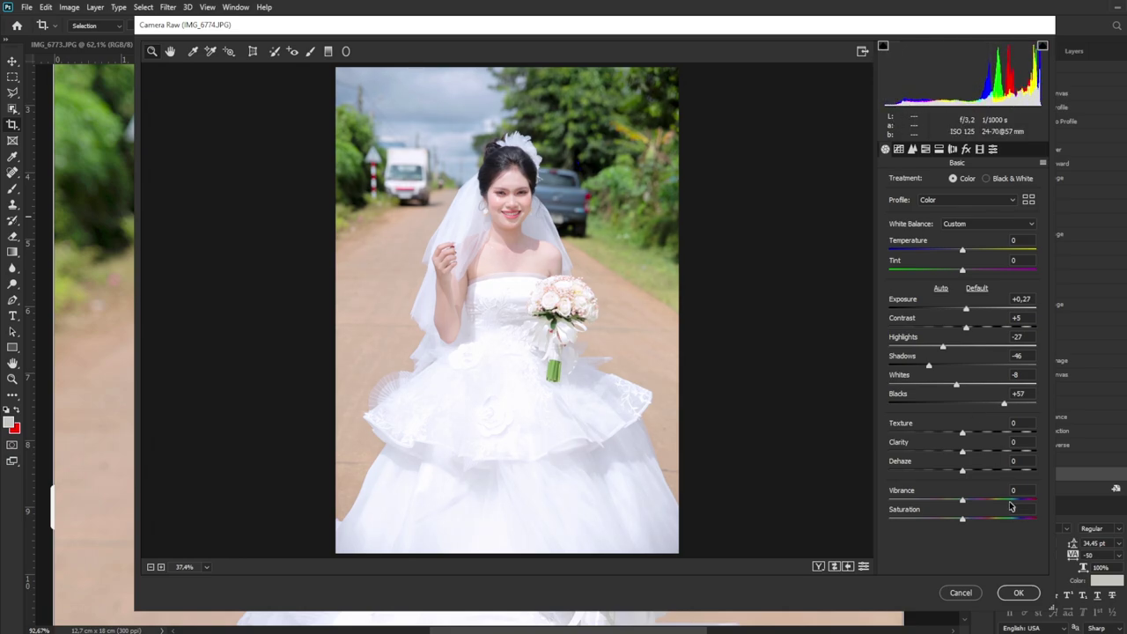
pyautogui.click(1019, 592)
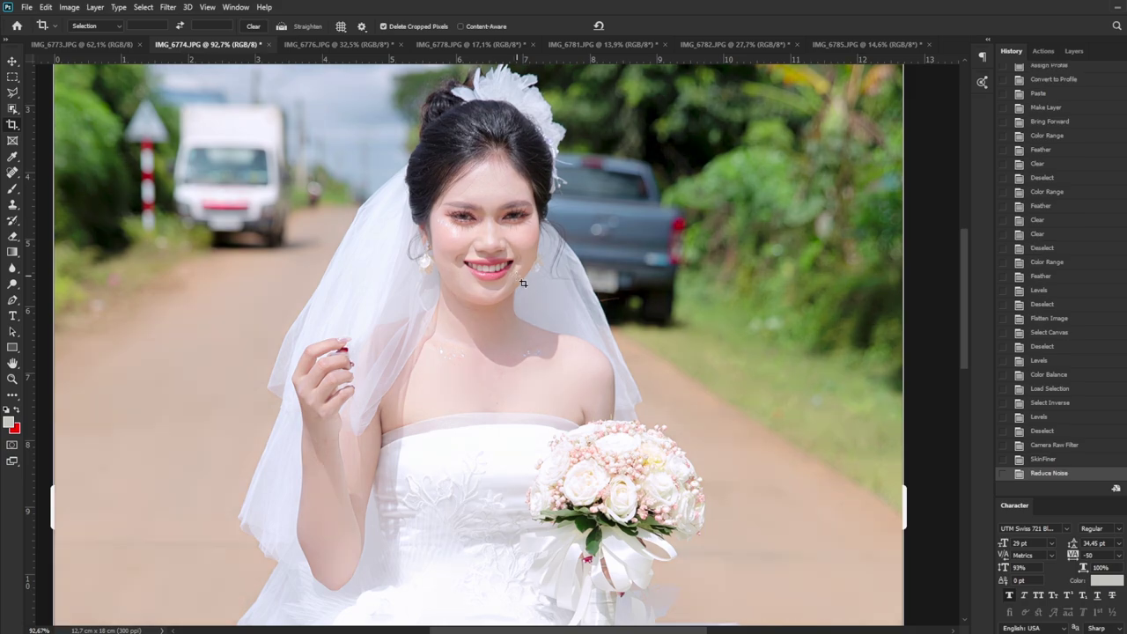
pyautogui.scroll(1, 515, 275)
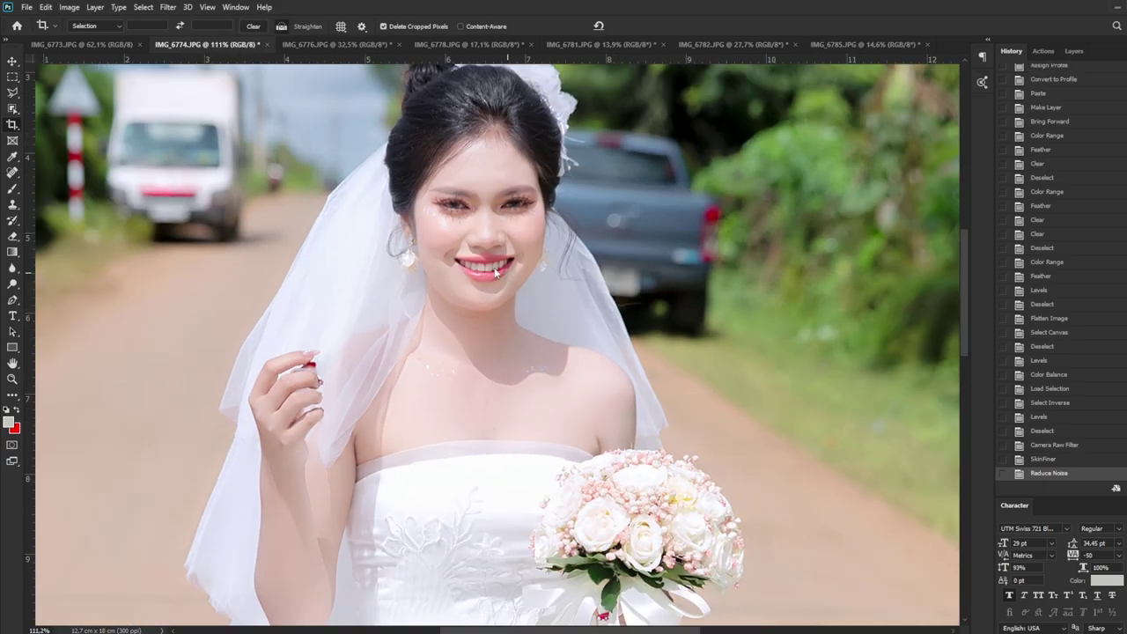
pyautogui.hotkey('ctrl', 'shift', 'x')
# Push the bride's neck and shoulder contour with the Forward Warp brush
pyautogui.scroll(1, 455, 172)
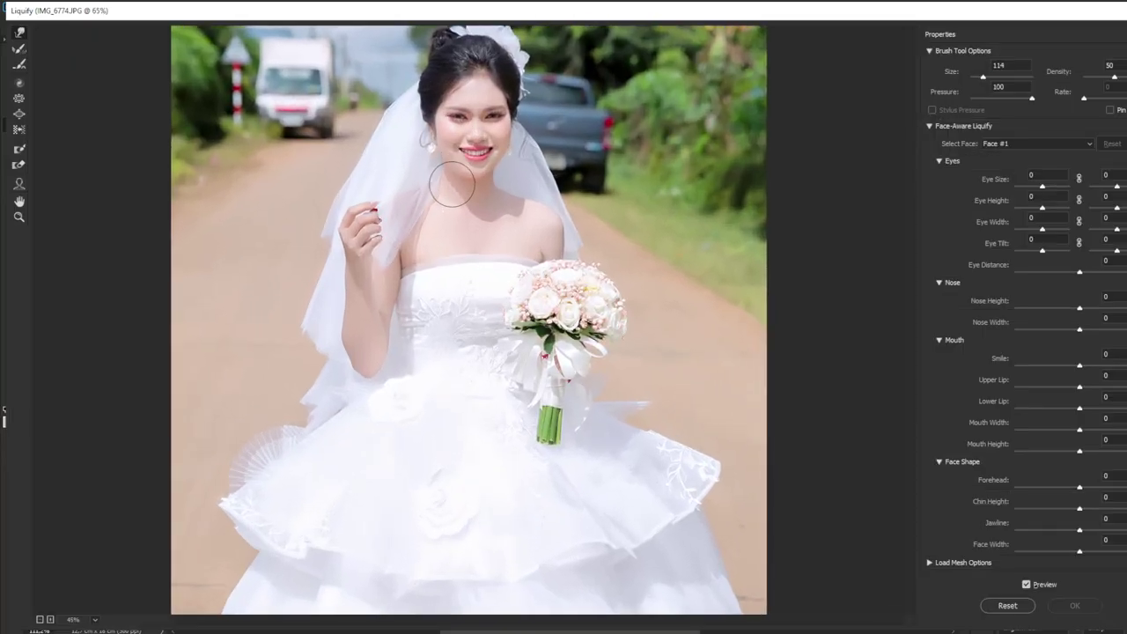
pyautogui.scroll(1, 455, 172)
pyautogui.scroll(1, 476, 265)
pyautogui.scroll(2, 476, 265)
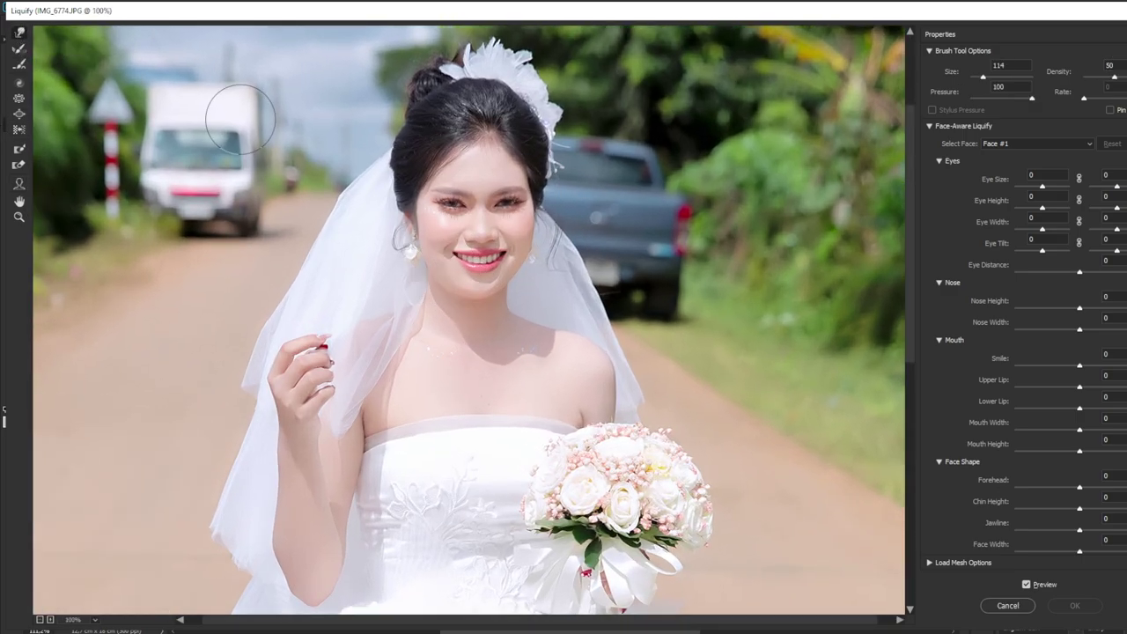
pyautogui.moveTo(433, 289); pyautogui.dragTo(443, 290)
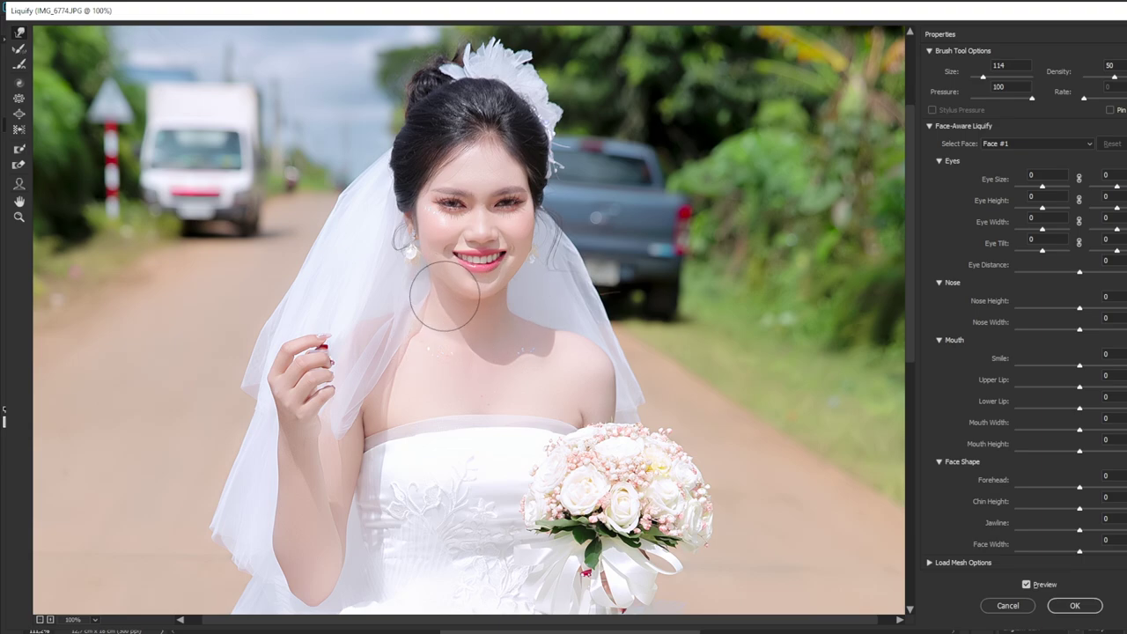
# Apply the Liquify warp and sharpen IMG_6774, reviewing it up close
pyautogui.click(1073, 604)
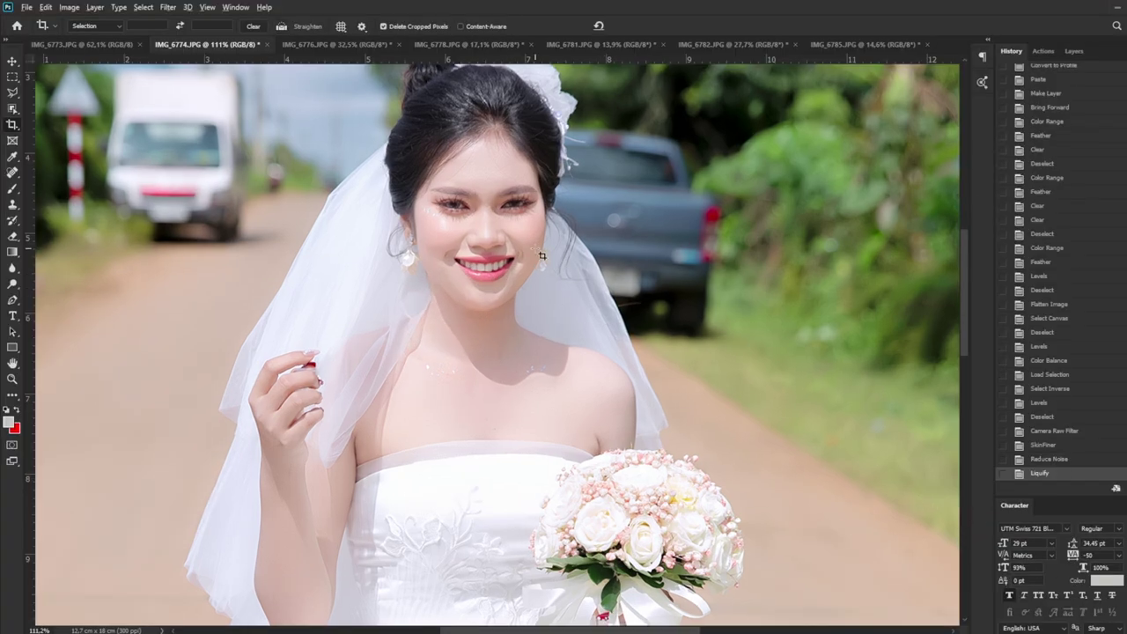
pyautogui.hotkey('ctrl', 'f')
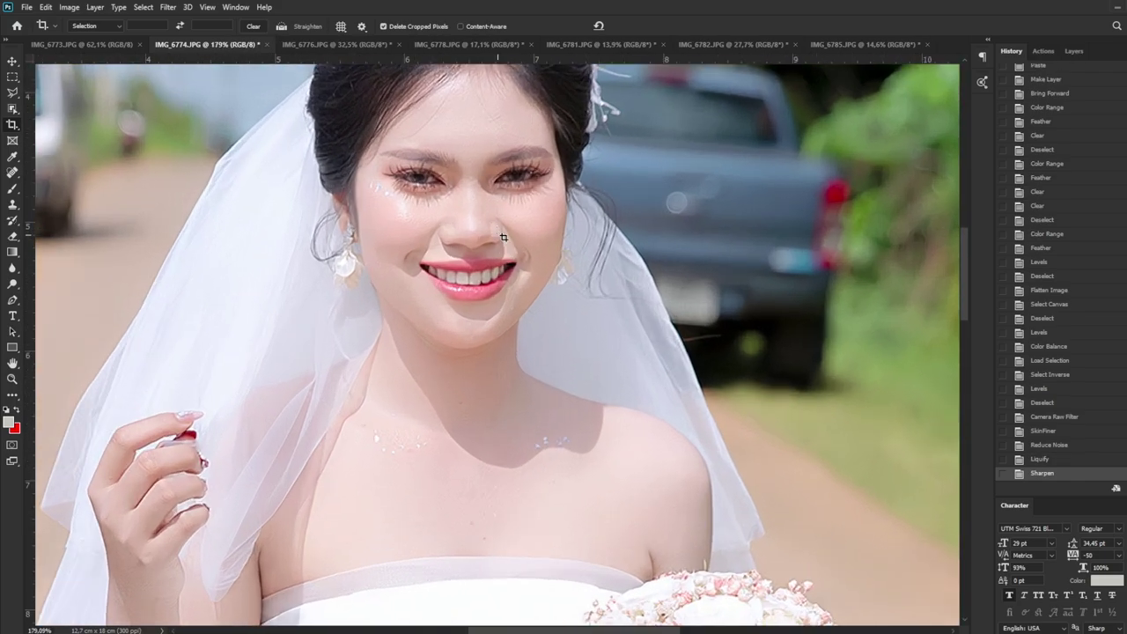
pyautogui.scroll(-3, 511, 242)
pyautogui.scroll(3, 519, 264)
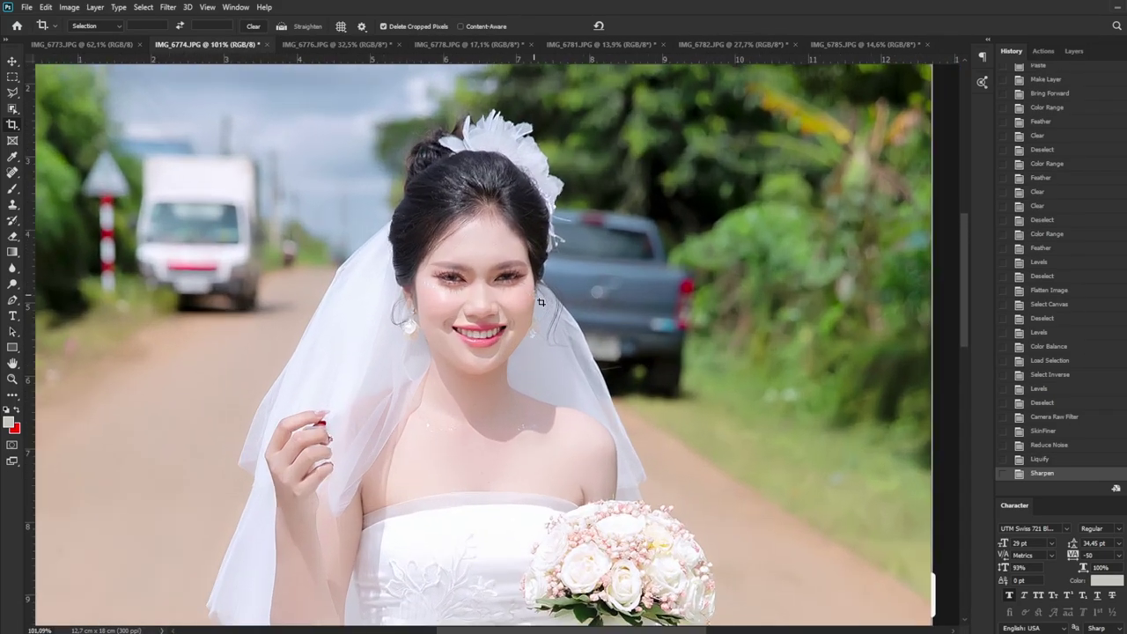
pyautogui.scroll(-3, 535, 298)
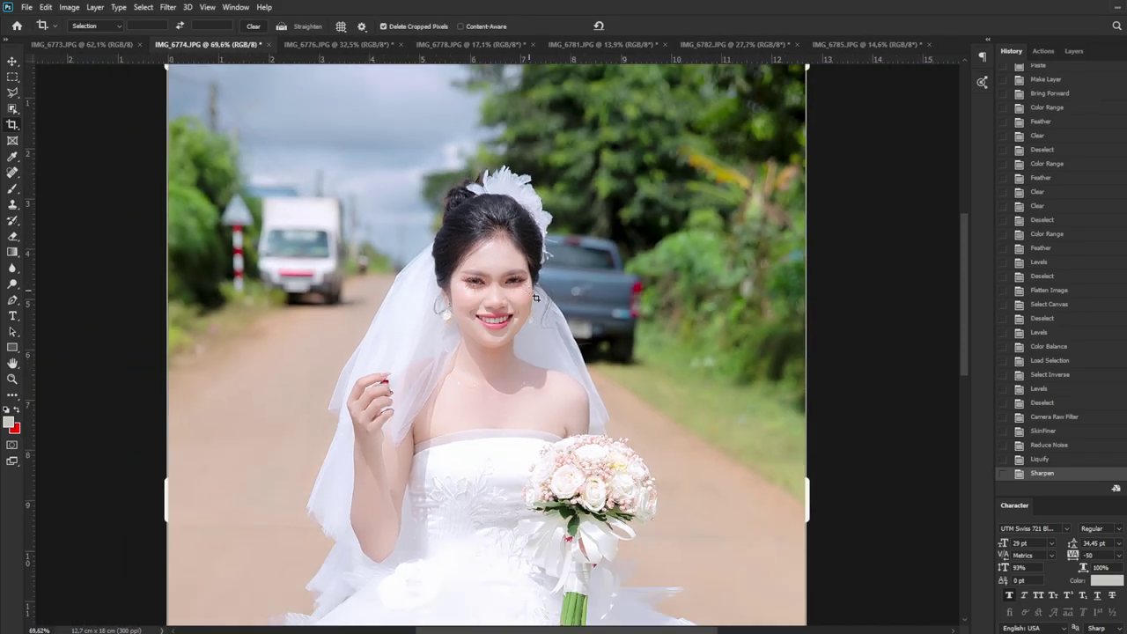
pyautogui.scroll(-2, 535, 297)
pyautogui.scroll(-1, 560, 315)
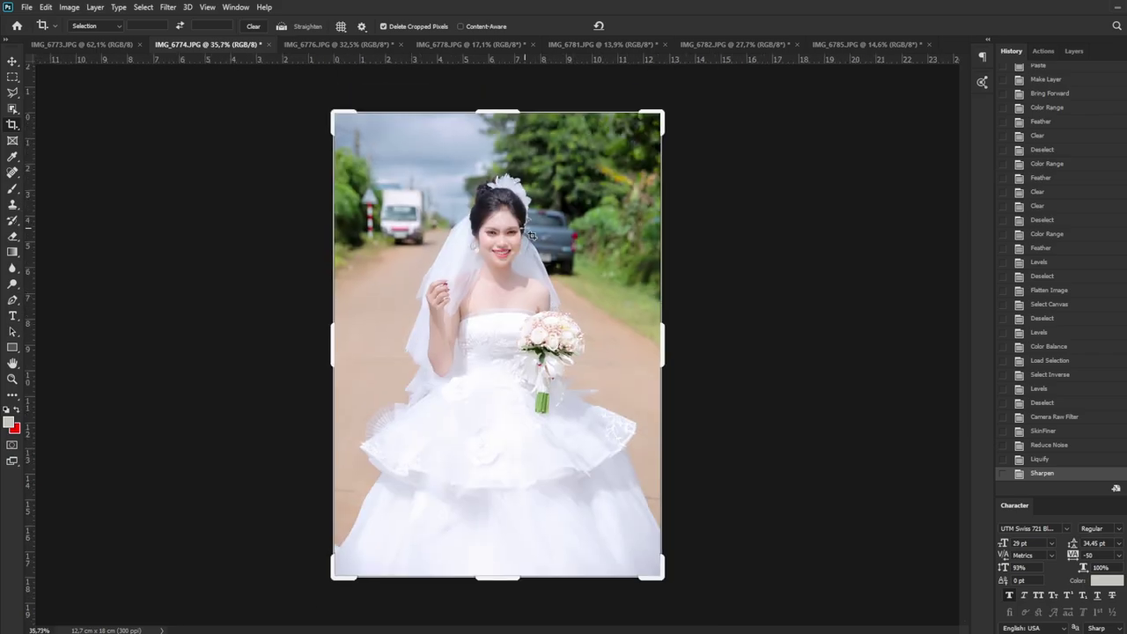
pyautogui.scroll(2, 531, 236)
pyautogui.scroll(-1, 531, 236)
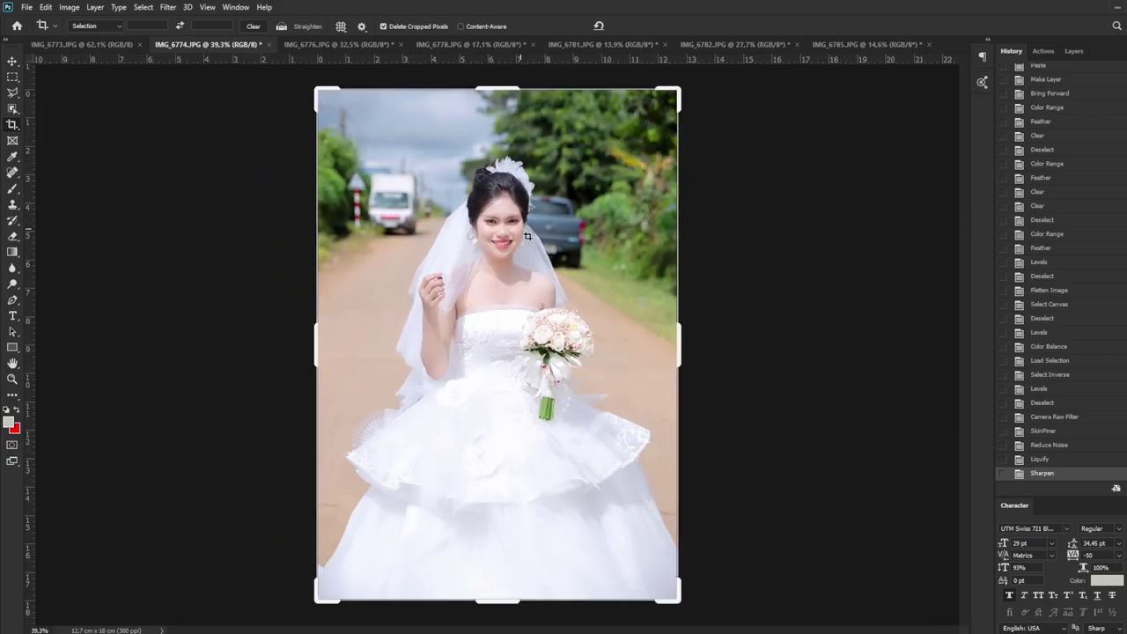
pyautogui.scroll(2, 528, 236)
pyautogui.scroll(2, 501, 229)
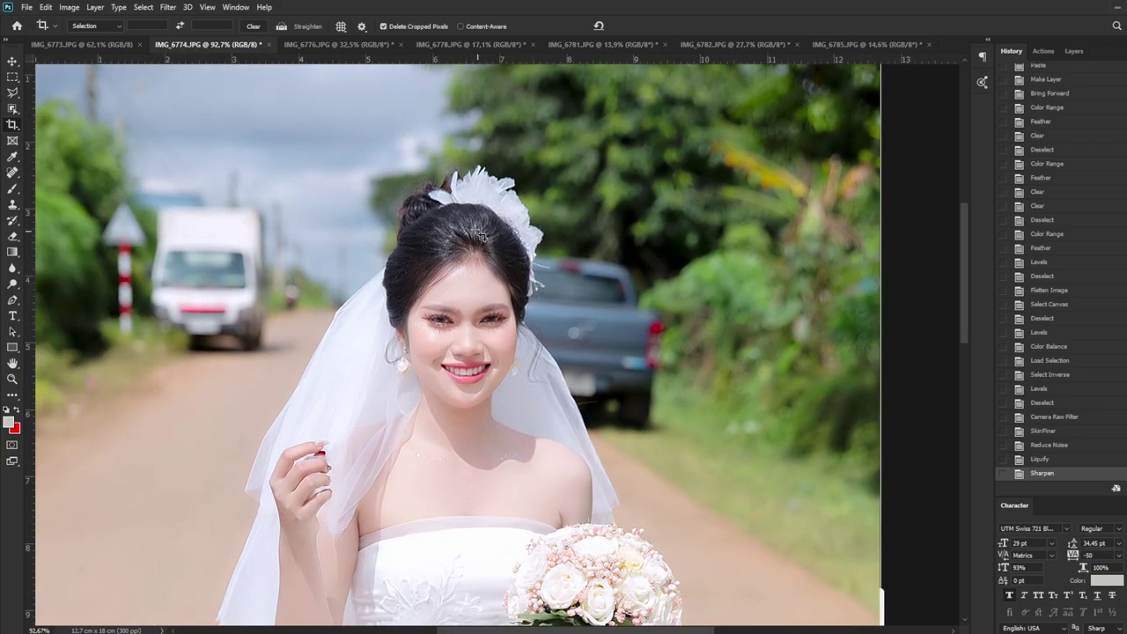
pyautogui.scroll(-1, 481, 226)
pyautogui.scroll(-1, 482, 226)
pyautogui.scroll(1, 476, 193)
pyautogui.scroll(1, 469, 158)
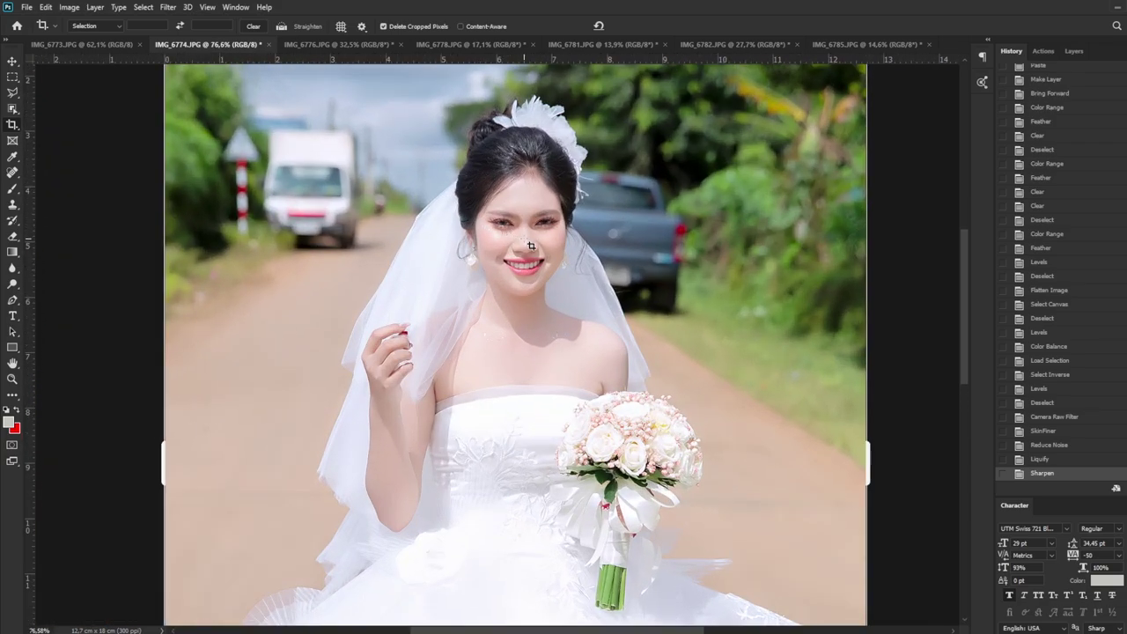
# Finish reviewing the sharpened IMG_6774, then bring IMG_6776 to the front
pyautogui.scroll(1, 463, 132)
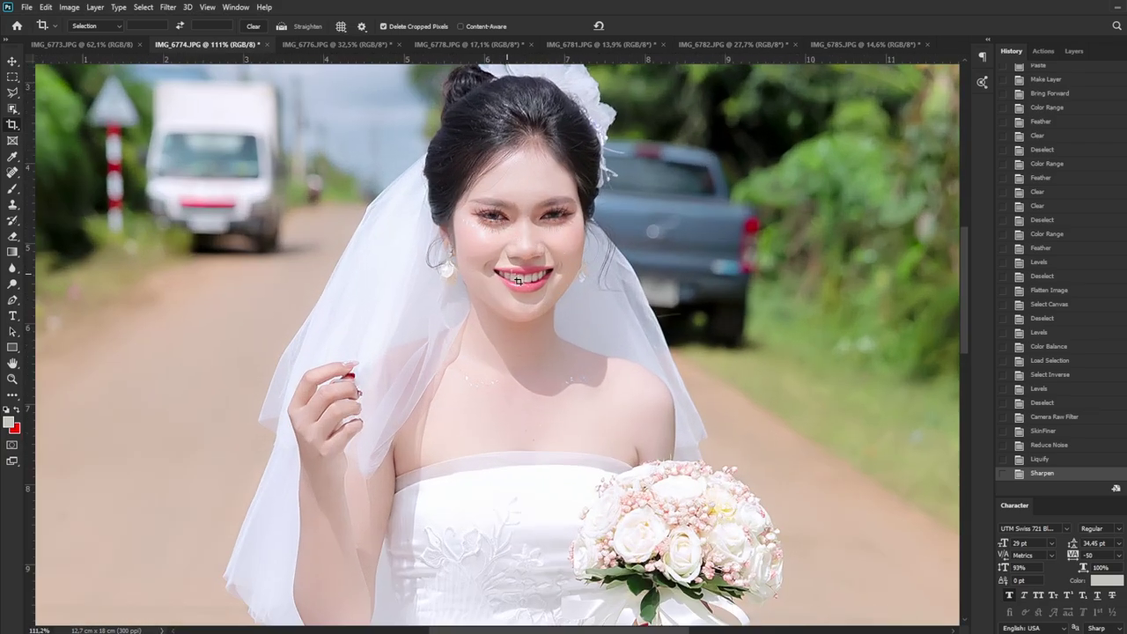
pyautogui.scroll(-1, 518, 279)
pyautogui.scroll(-2, 501, 304)
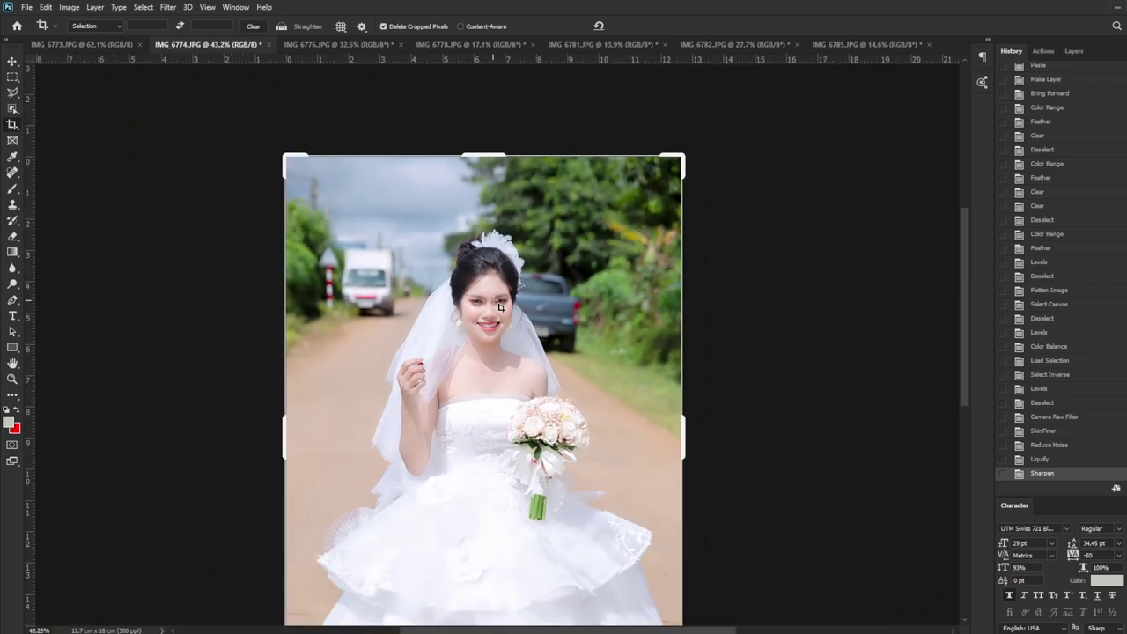
pyautogui.scroll(-1, 500, 306)
pyautogui.scroll(1, 516, 255)
pyautogui.scroll(1, 519, 228)
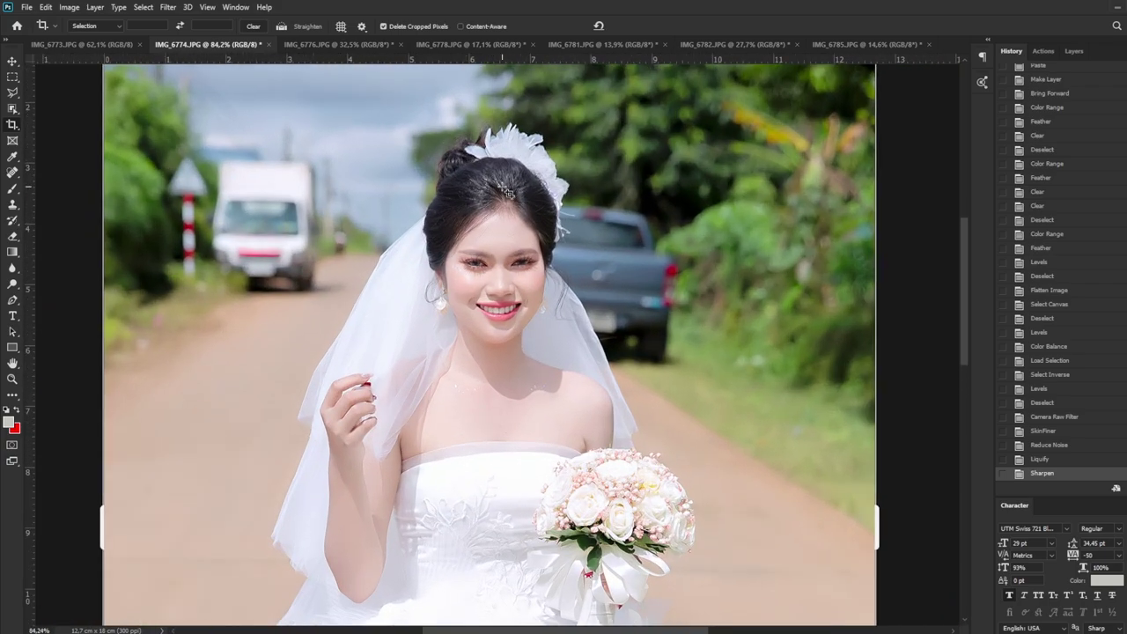
pyautogui.scroll(1, 522, 203)
pyautogui.scroll(1, 524, 179)
pyautogui.scroll(-1, 524, 180)
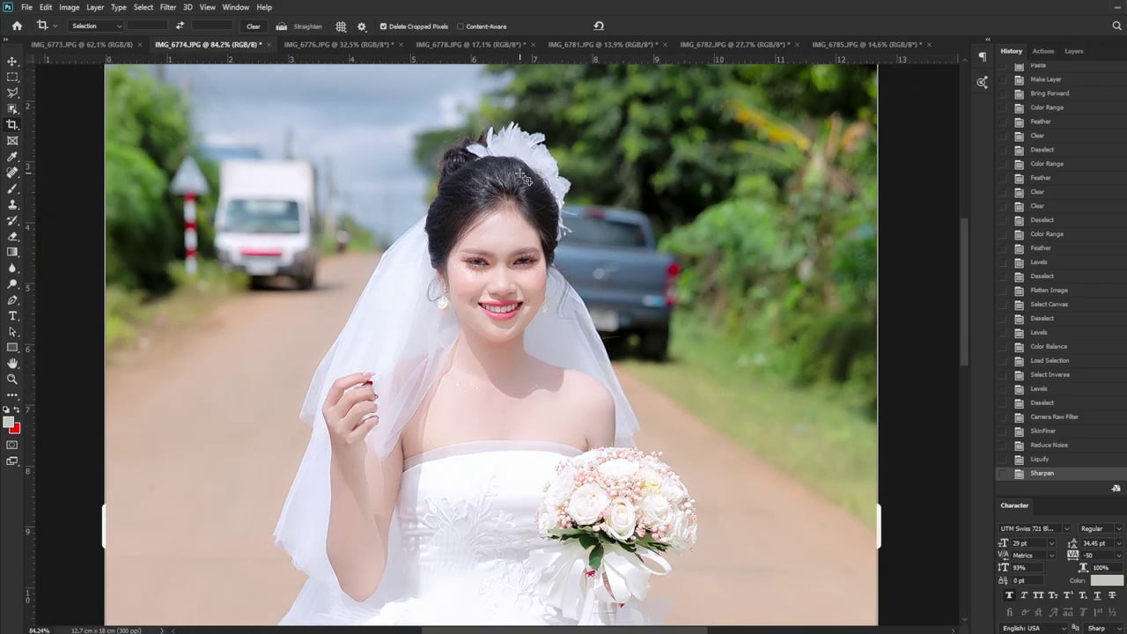
pyautogui.scroll(-2, 524, 179)
pyautogui.scroll(-1, 525, 180)
pyautogui.scroll(-1, 526, 179)
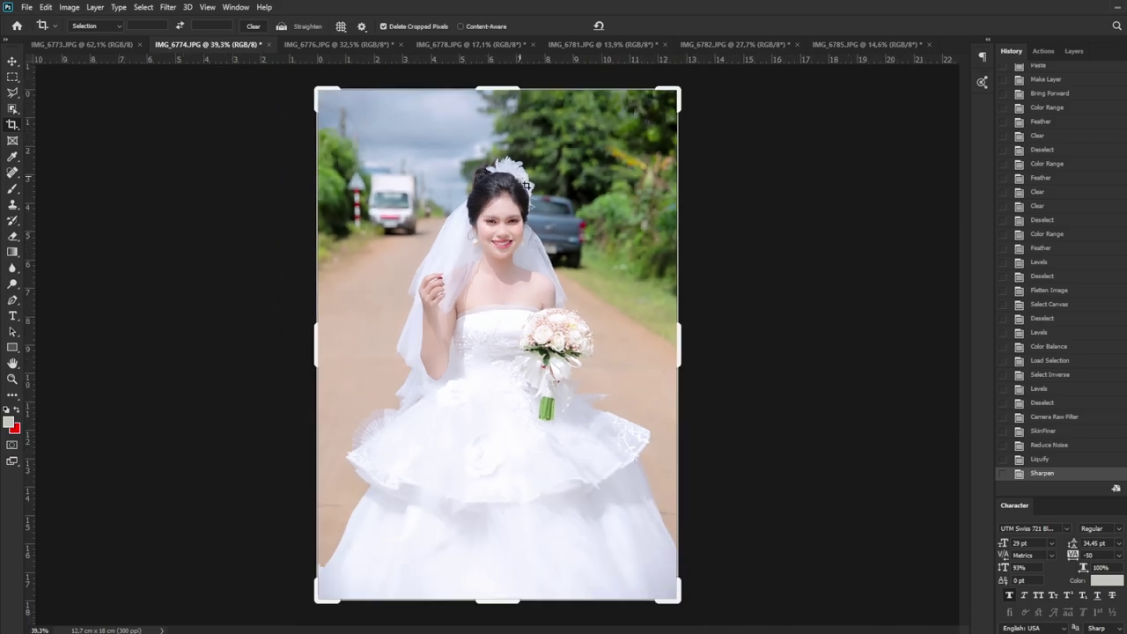
pyautogui.scroll(1, 516, 192)
pyautogui.scroll(1, 522, 181)
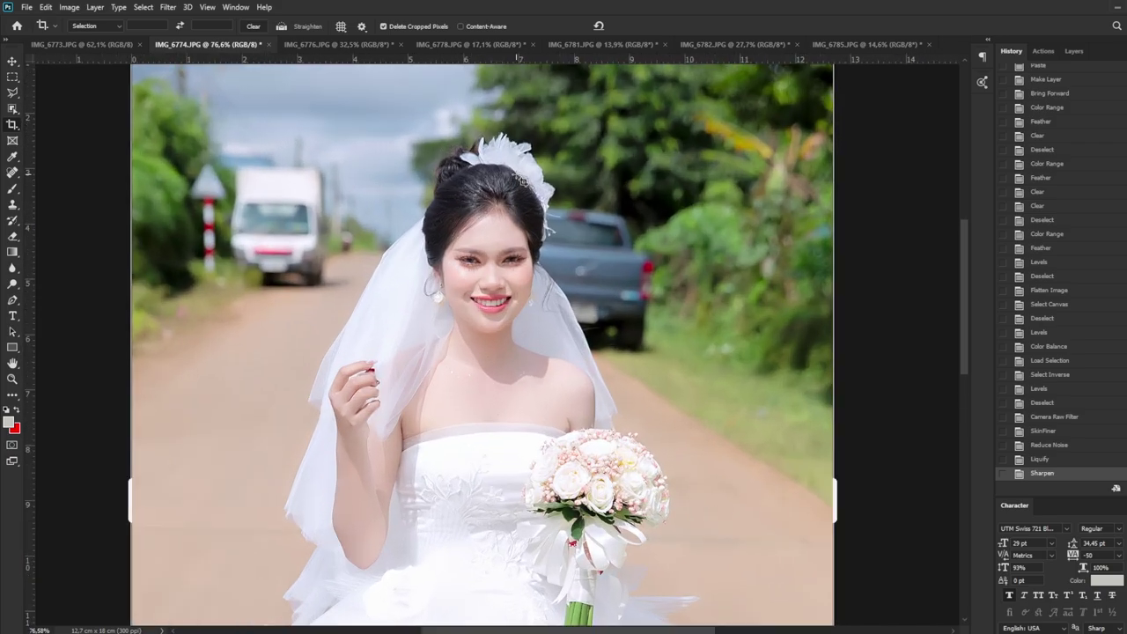
pyautogui.click(331, 44)
# Crop IMG_6778 to 12.7 × 18 cm
pyautogui.scroll(-1, 482, 211)
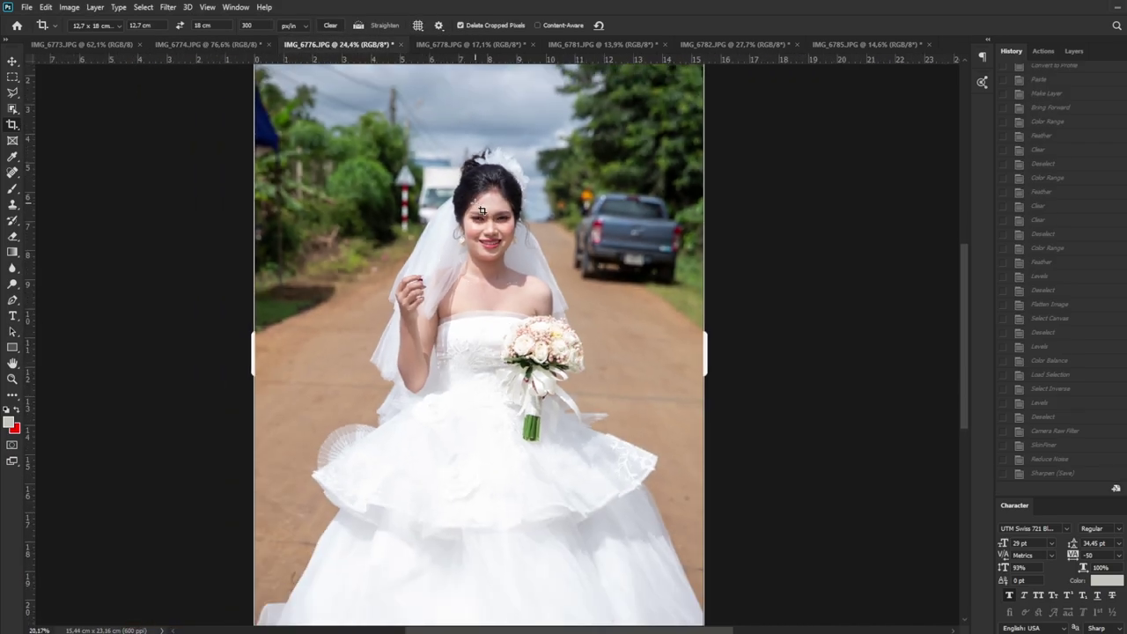
pyautogui.click(475, 44)
pyautogui.scroll(-1, 545, 304)
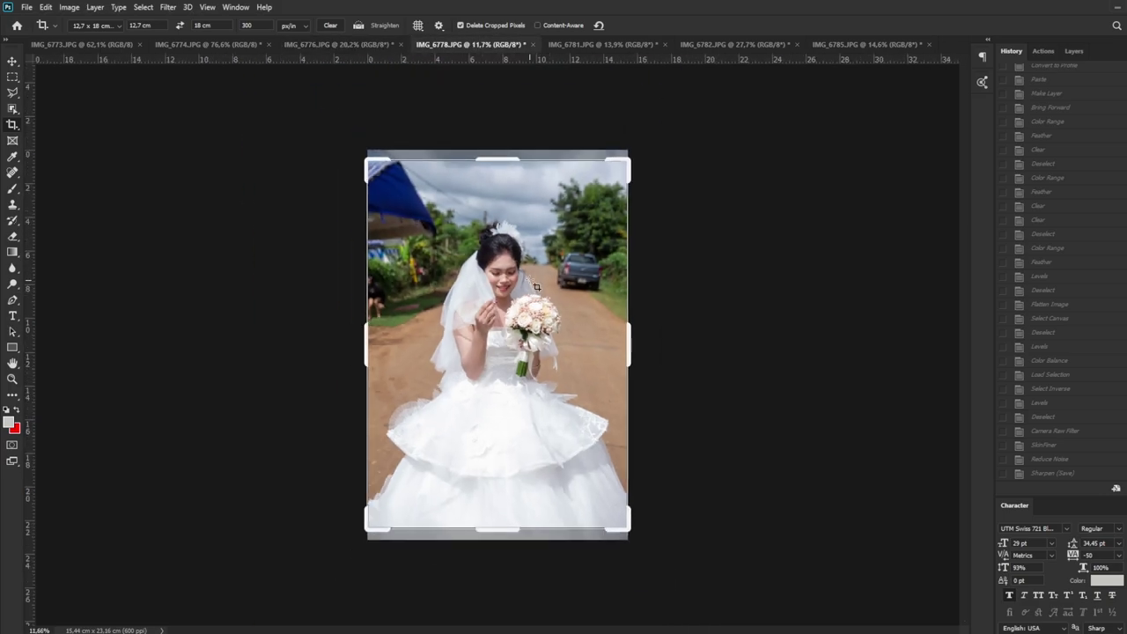
pyautogui.scroll(1, 545, 305)
pyautogui.click(537, 282)
pyautogui.press('Return')
# Run the recorded brightening action on IMG_6778, accepting the Fade
pyautogui.scroll(2, 523, 269)
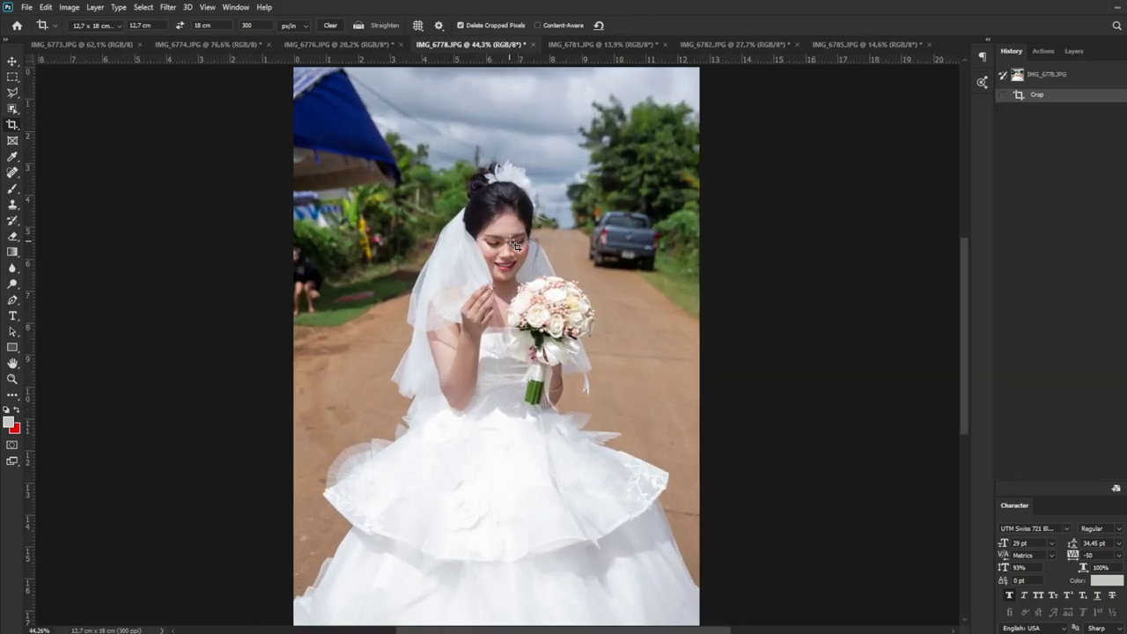
pyautogui.scroll(2, 519, 244)
pyautogui.press('F2')
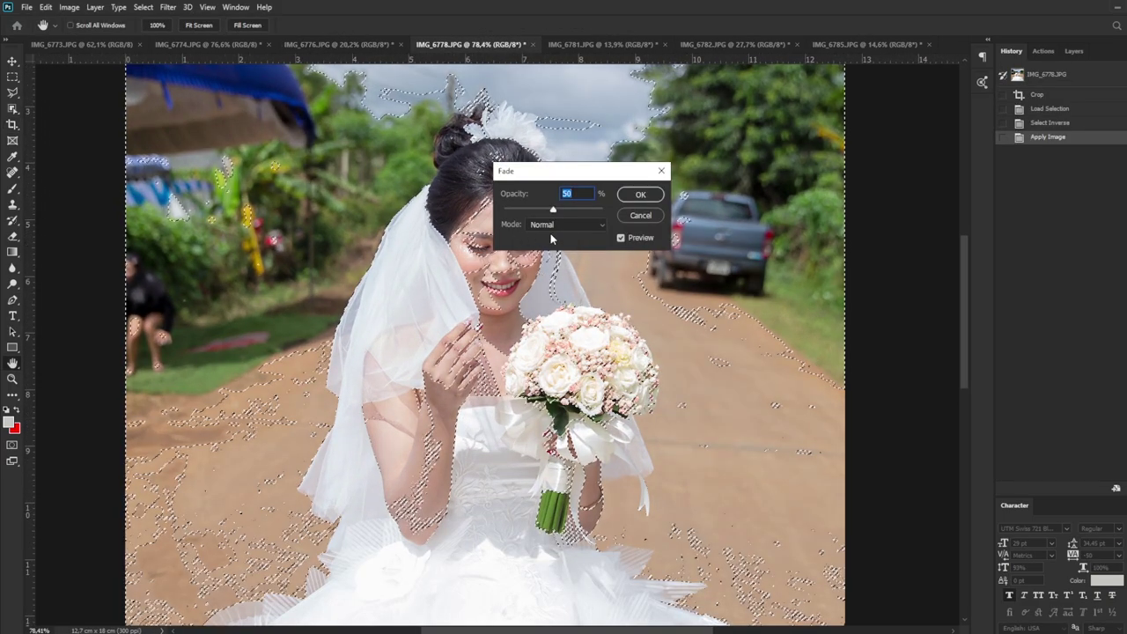
pyautogui.press('Return')
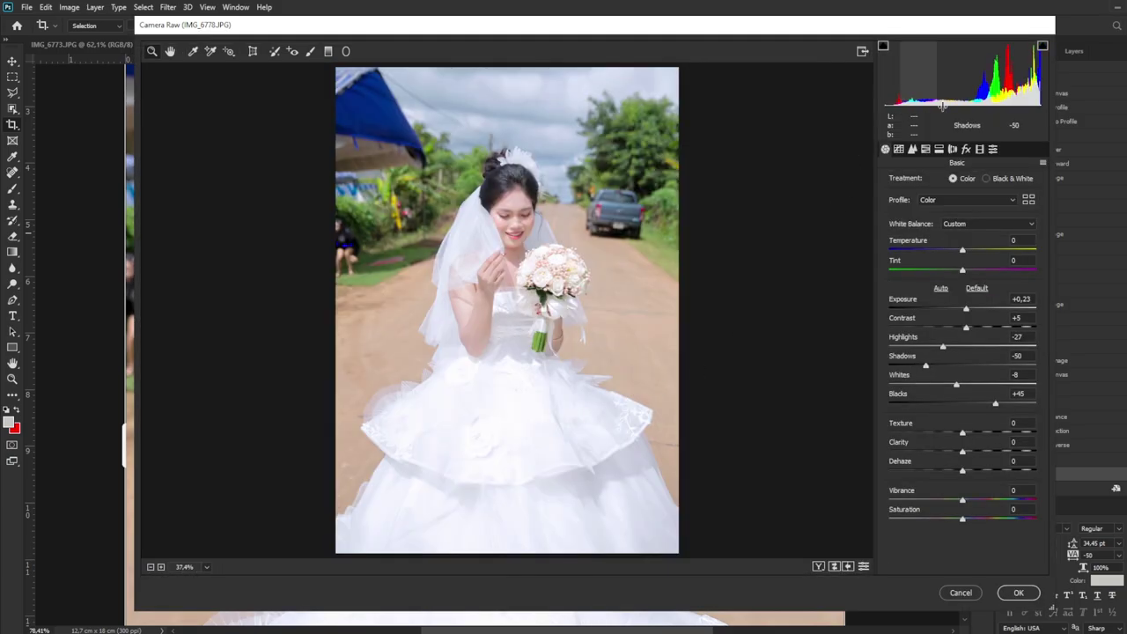
# Raise IMG_6778's Camera Raw exposure to +0.37 and apply, with skin smoothing and noise reduction
pyautogui.moveTo(955, 88); pyautogui.dragTo(969, 88)
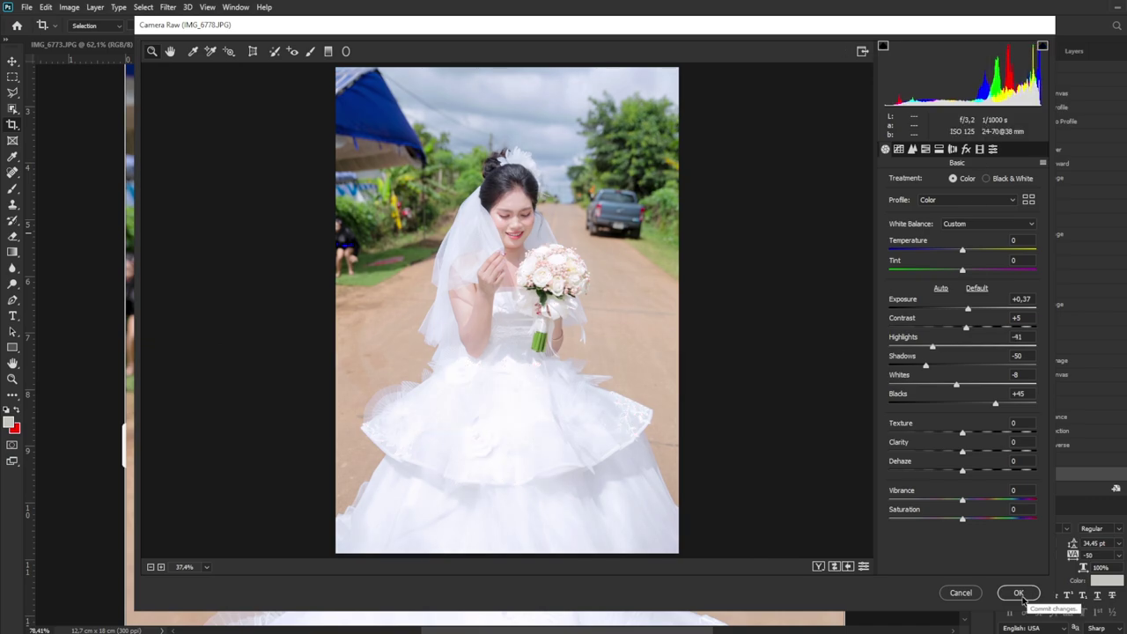
pyautogui.click(1018, 592)
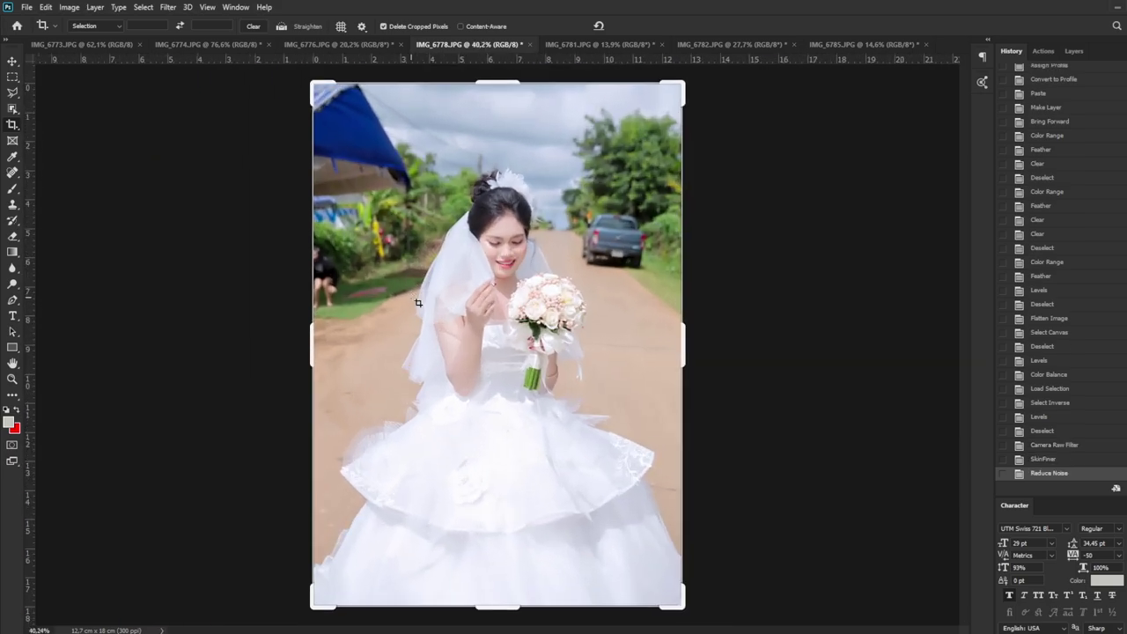
# Heal out the crouching person at the left edge of IMG_6778 and zoom to check it
pyautogui.moveTo(317, 258); pyautogui.dragTo(335, 289)
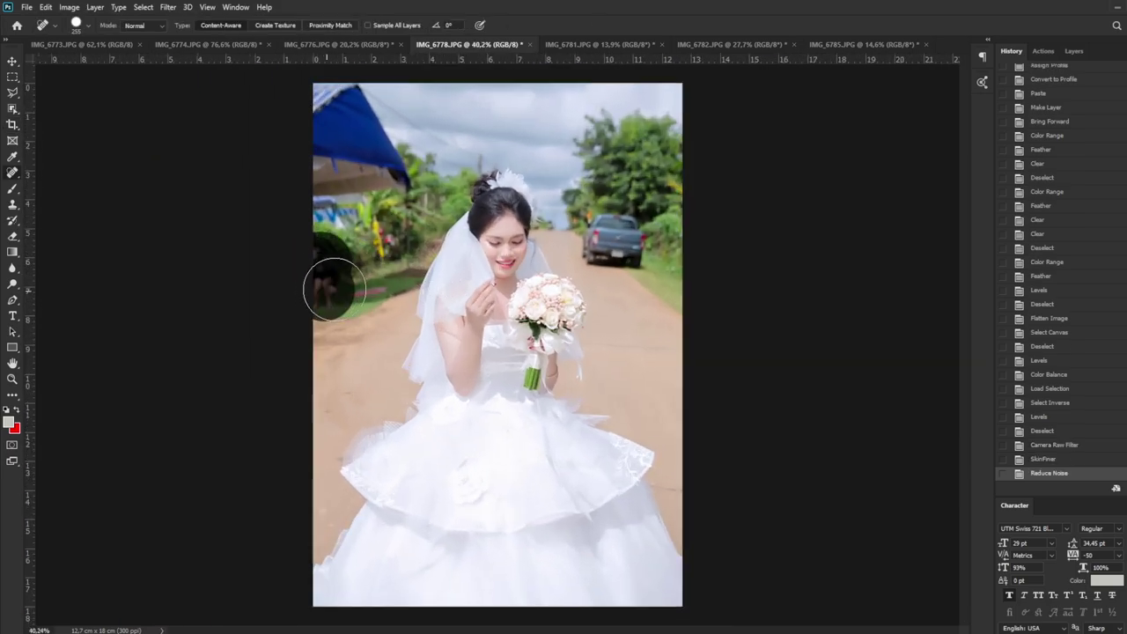
pyautogui.scroll(-1, 493, 246)
pyautogui.scroll(1, 497, 242)
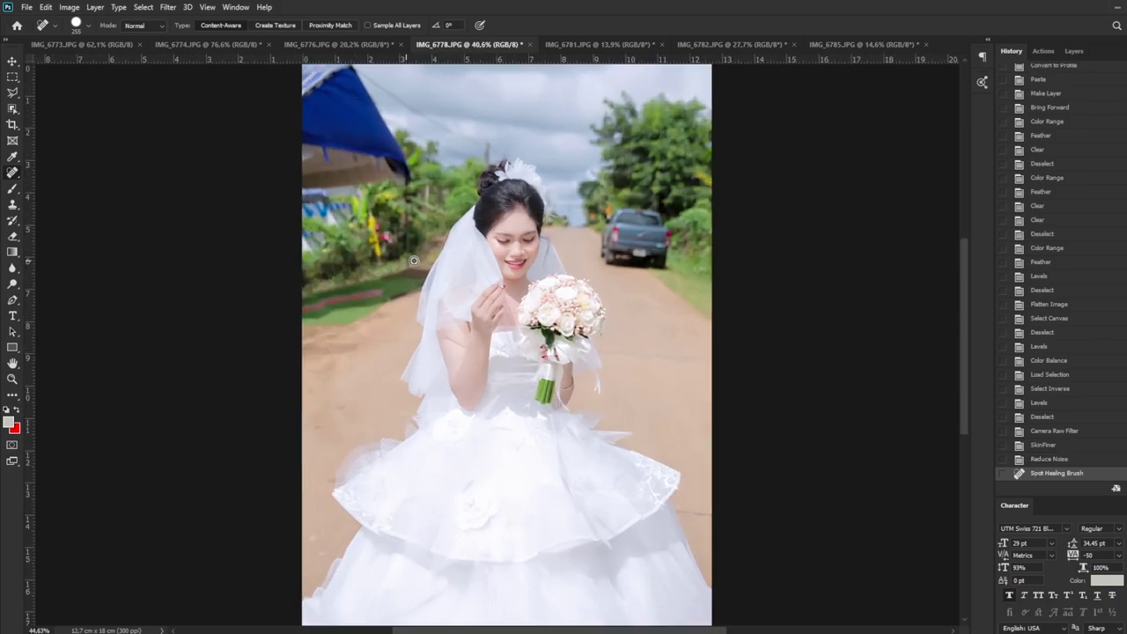
pyautogui.scroll(2, 504, 237)
pyautogui.scroll(2, 504, 238)
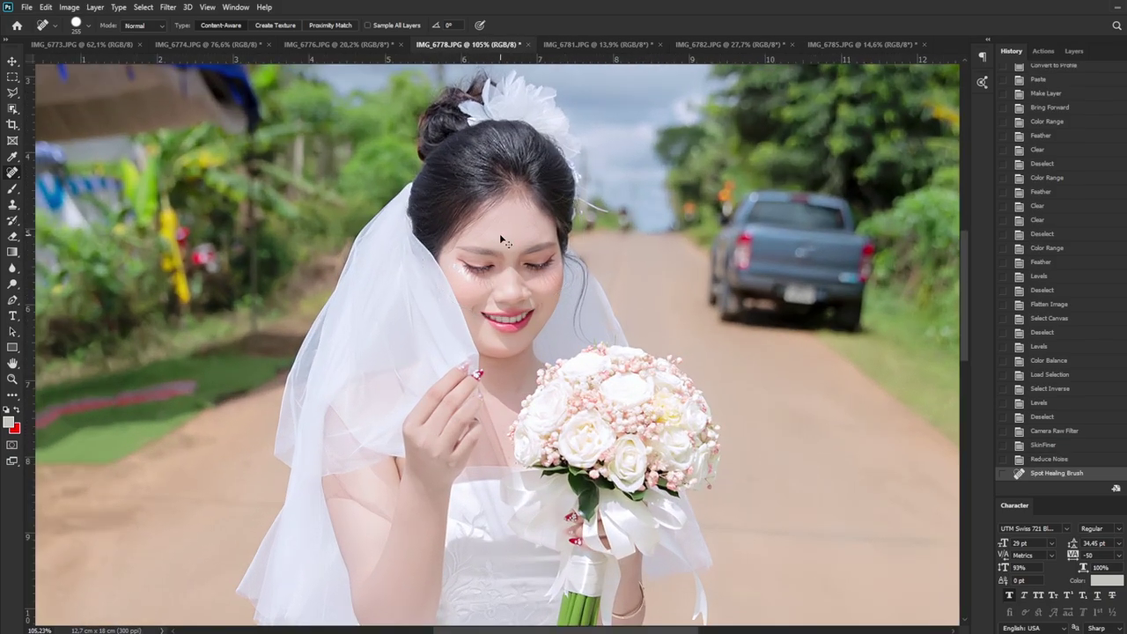
pyautogui.scroll(-1, 499, 233)
pyautogui.scroll(-1, 499, 233)
pyautogui.scroll(-1, 499, 233)
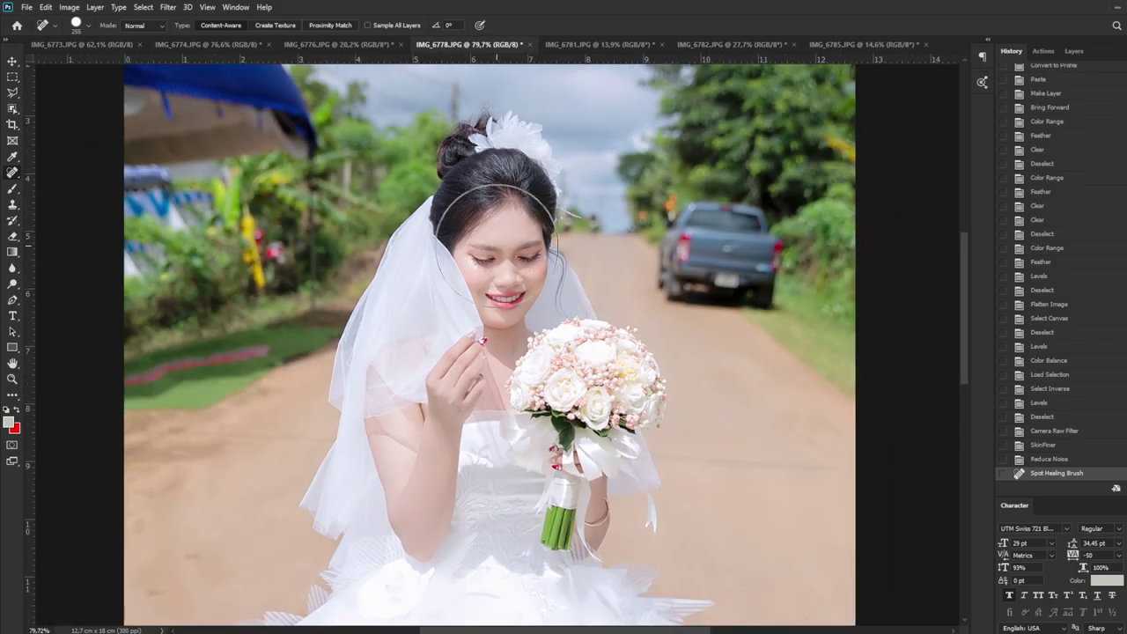
pyautogui.scroll(-1, 496, 246)
pyautogui.scroll(2, 500, 276)
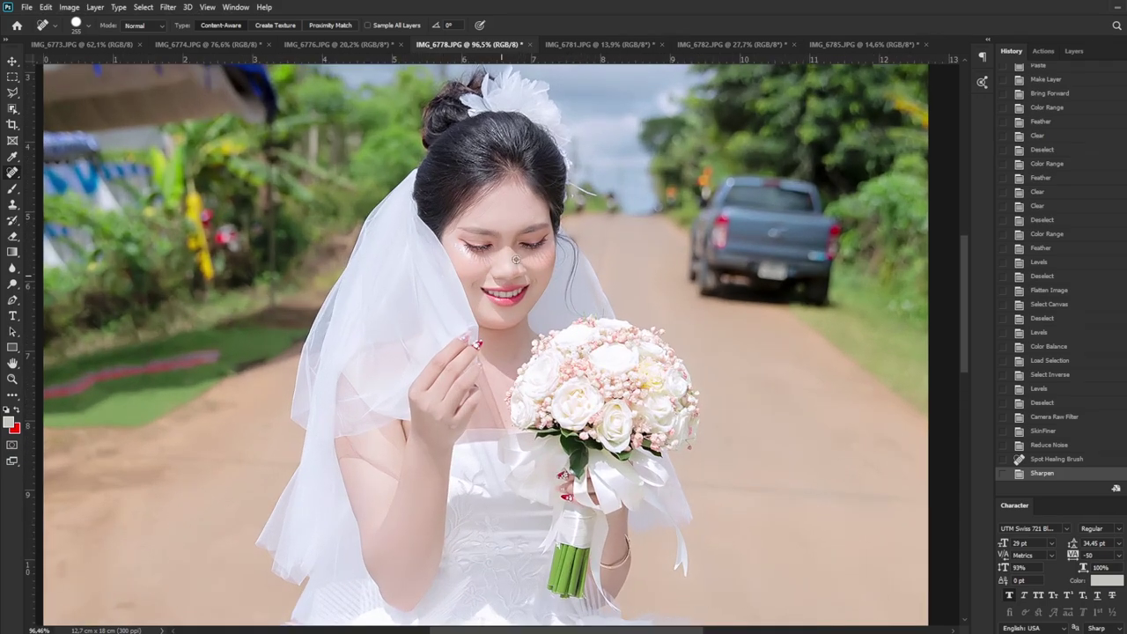
pyautogui.scroll(3, 489, 343)
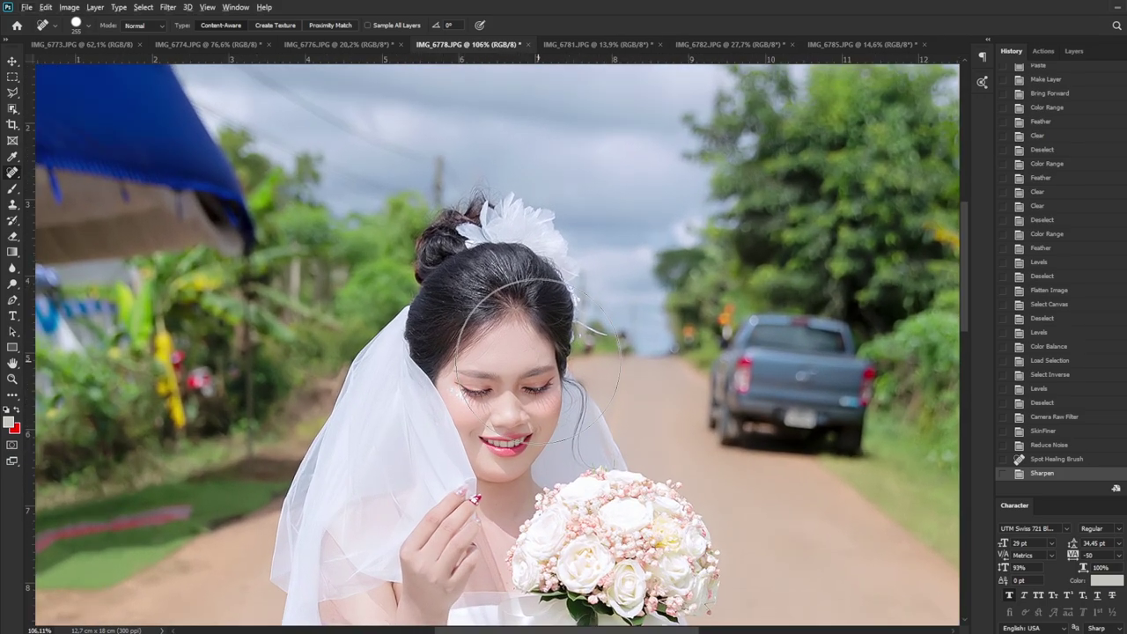
pyautogui.scroll(2, 535, 370)
pyautogui.scroll(-1, 530, 388)
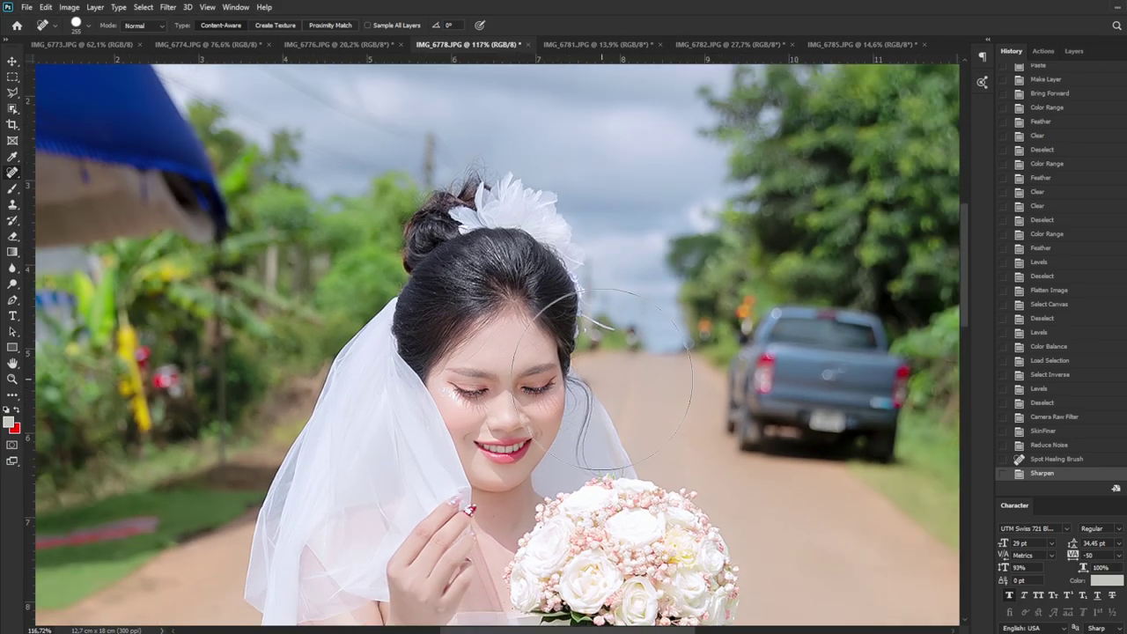
# Shrink the healing brush to 37 px and pan across the sky, bouquet, skirt, veil and face
pyautogui.moveTo(631, 368); pyautogui.dragTo(614, 343)
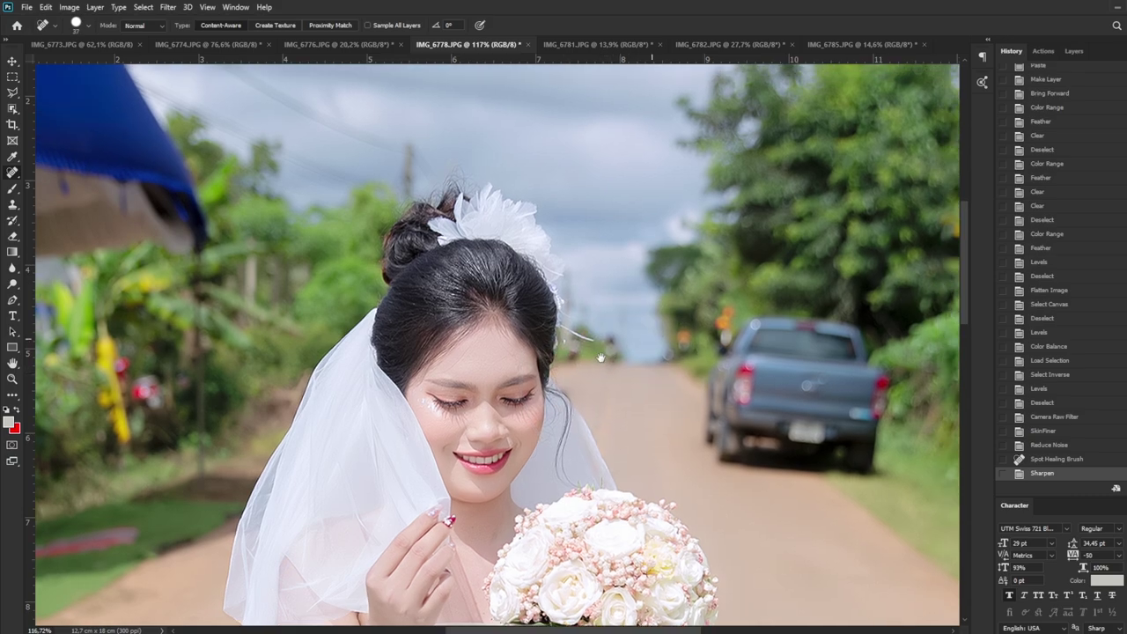
pyautogui.moveTo(522, 198); pyautogui.dragTo(429, 240)
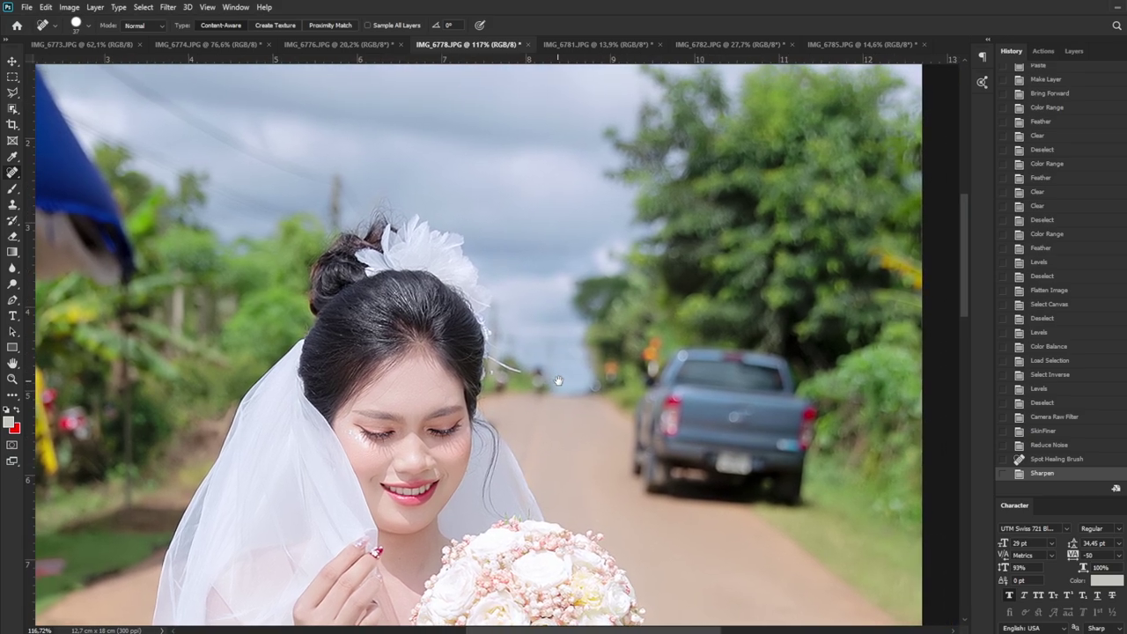
pyautogui.scroll(2, 385, 214)
pyautogui.scroll(-4, 458, 290)
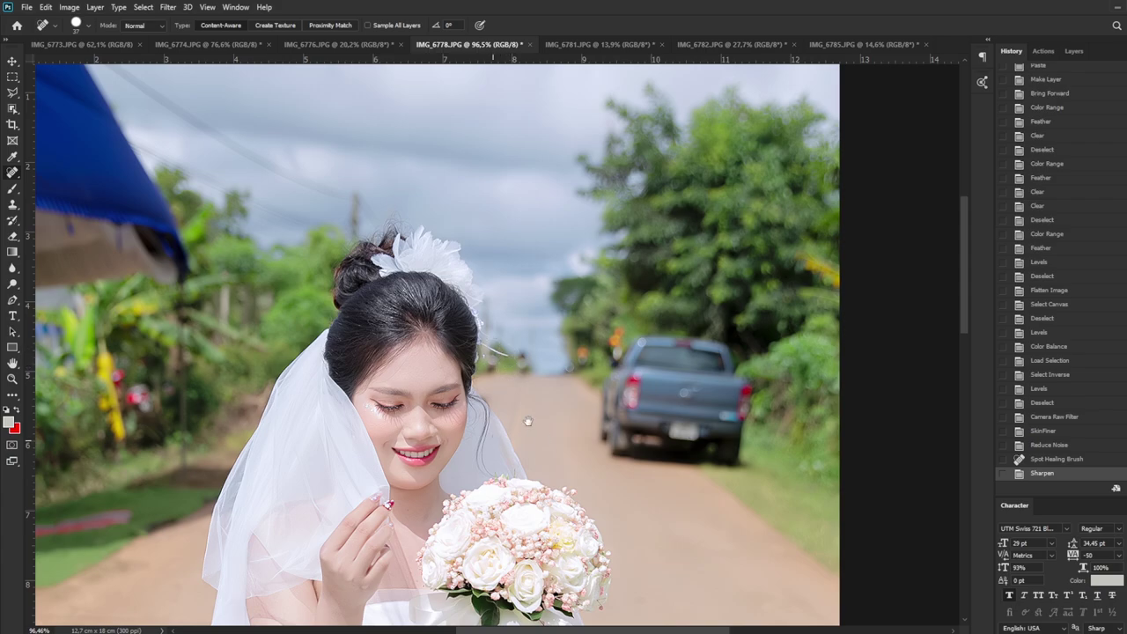
pyautogui.moveTo(528, 421); pyautogui.dragTo(642, 326)
pyautogui.scroll(-2, 642, 325)
pyautogui.scroll(3, 682, 532)
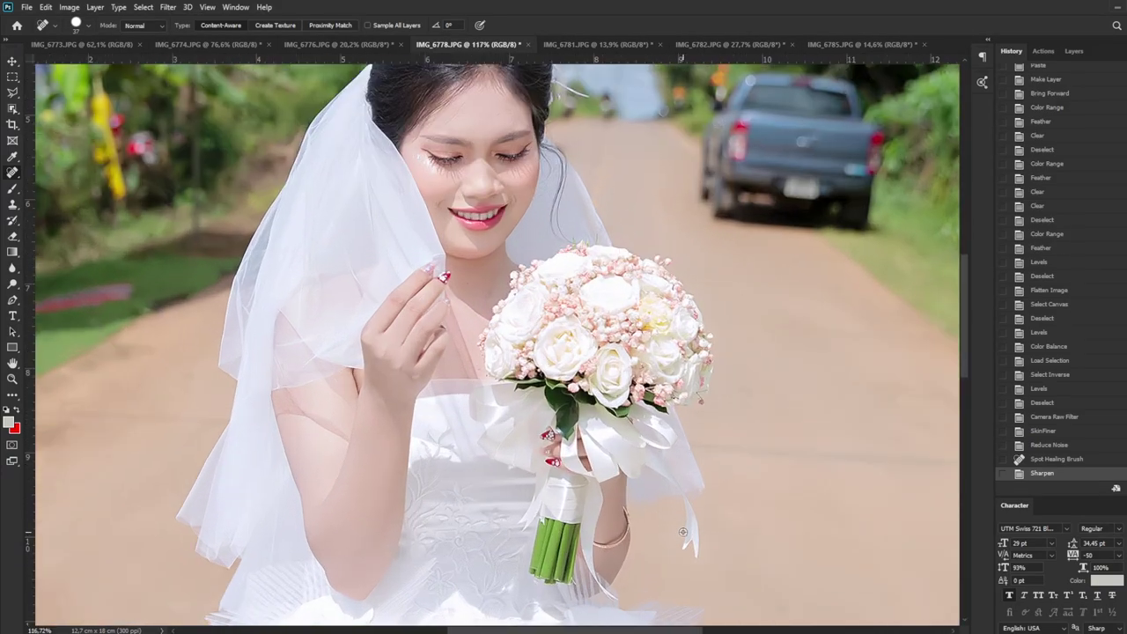
pyautogui.moveTo(682, 531); pyautogui.dragTo(682, 361)
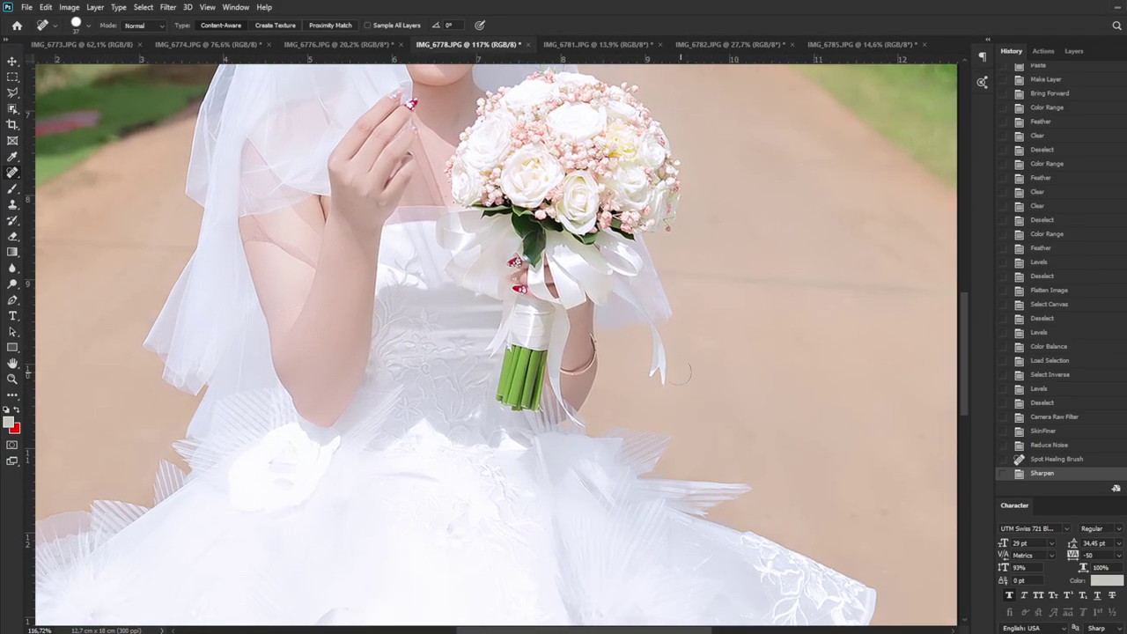
pyautogui.moveTo(723, 498); pyautogui.dragTo(641, 340)
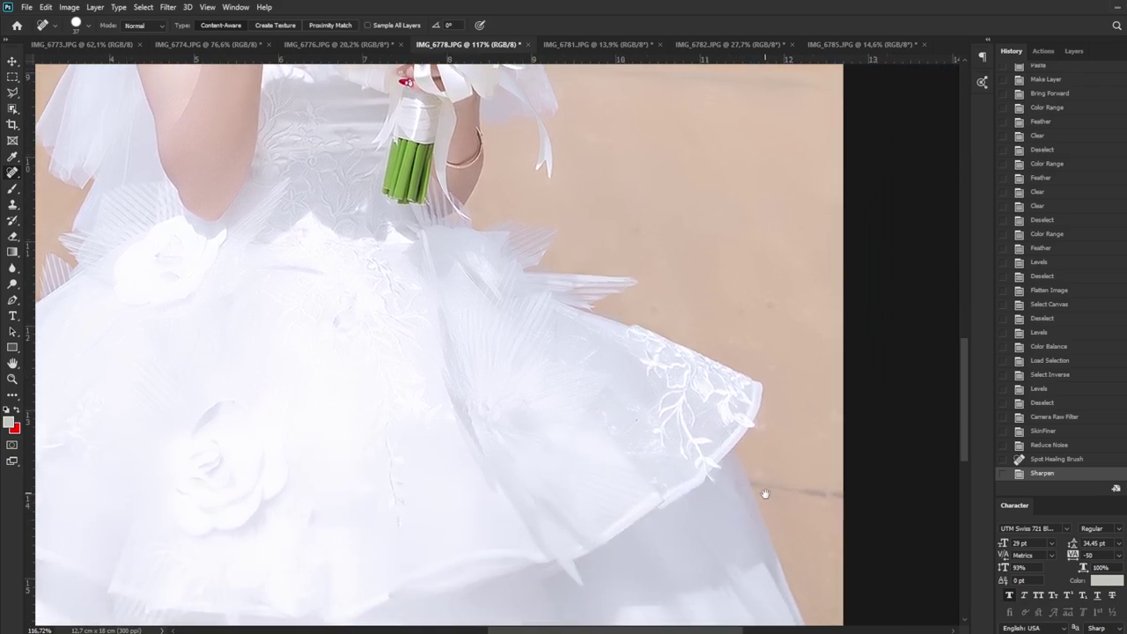
pyautogui.moveTo(765, 493)
pyautogui.mouseDown()
pyautogui.moveTo(722, 370)
pyautogui.moveTo(776, 480)
pyautogui.mouseUp()
pyautogui.moveTo(634, 270); pyautogui.dragTo(720, 436)
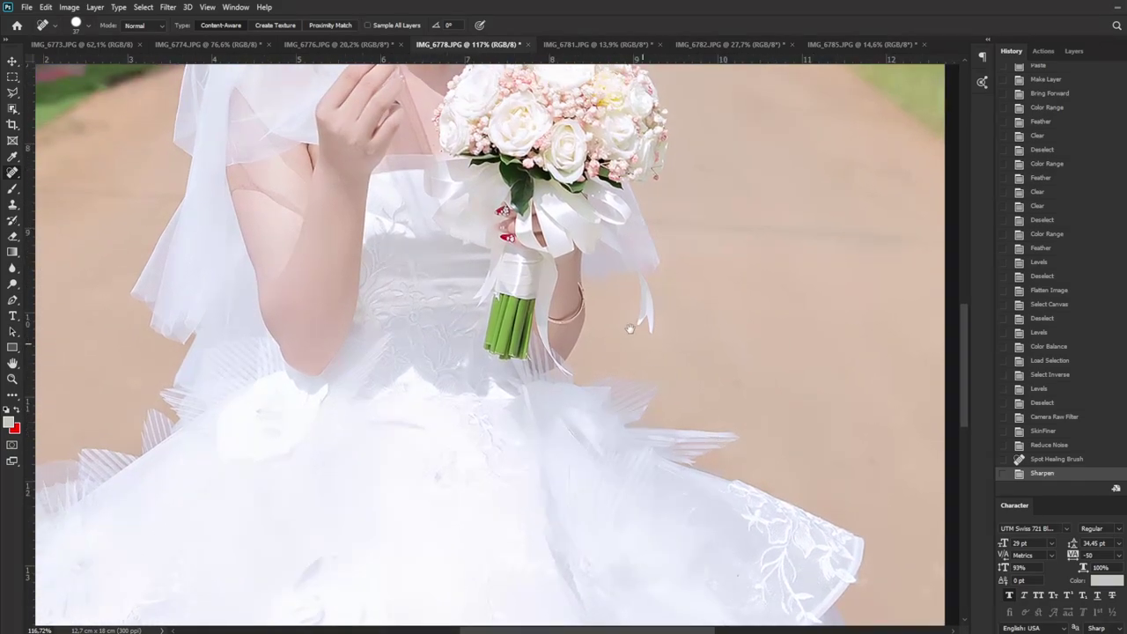
pyautogui.moveTo(629, 329)
pyautogui.mouseDown()
pyautogui.moveTo(507, 382)
pyautogui.moveTo(291, 619)
pyautogui.mouseUp()
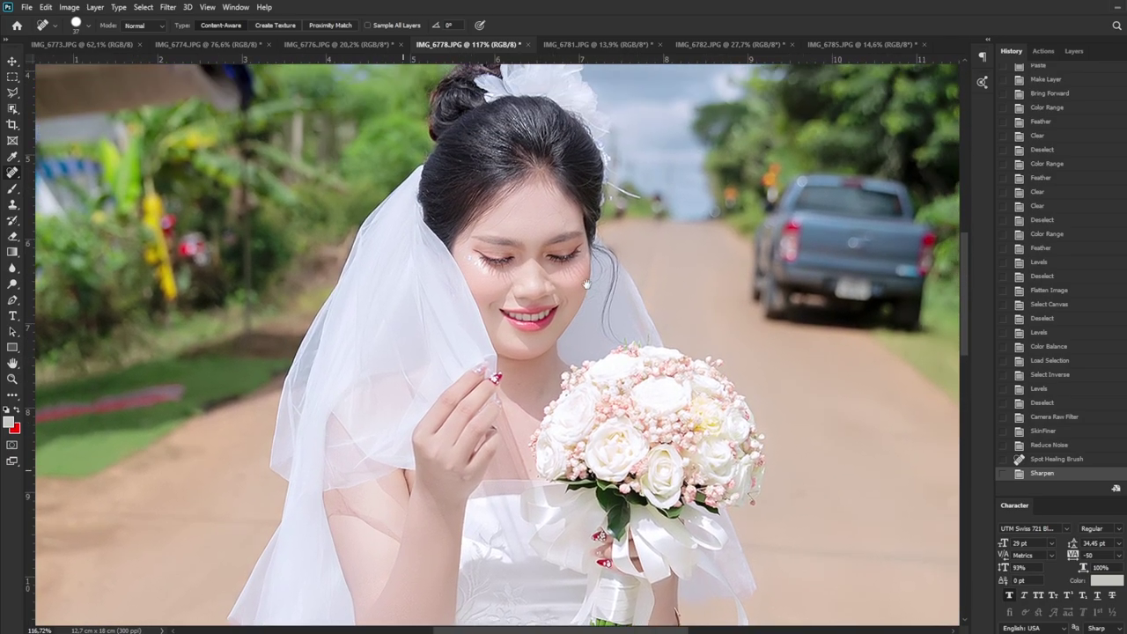
pyautogui.moveTo(586, 284); pyautogui.dragTo(547, 324)
# Fit the whole IMG_6778 photo on screen and zoom in and out to review it
pyautogui.hotkey('ctrl', '0')
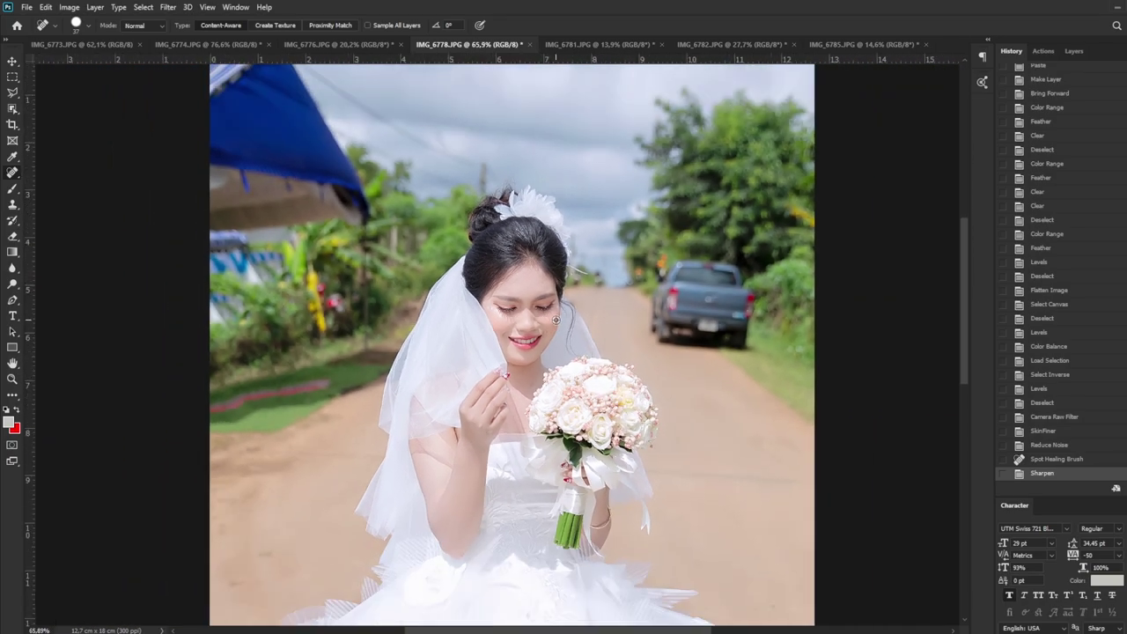
pyautogui.scroll(3, 544, 287)
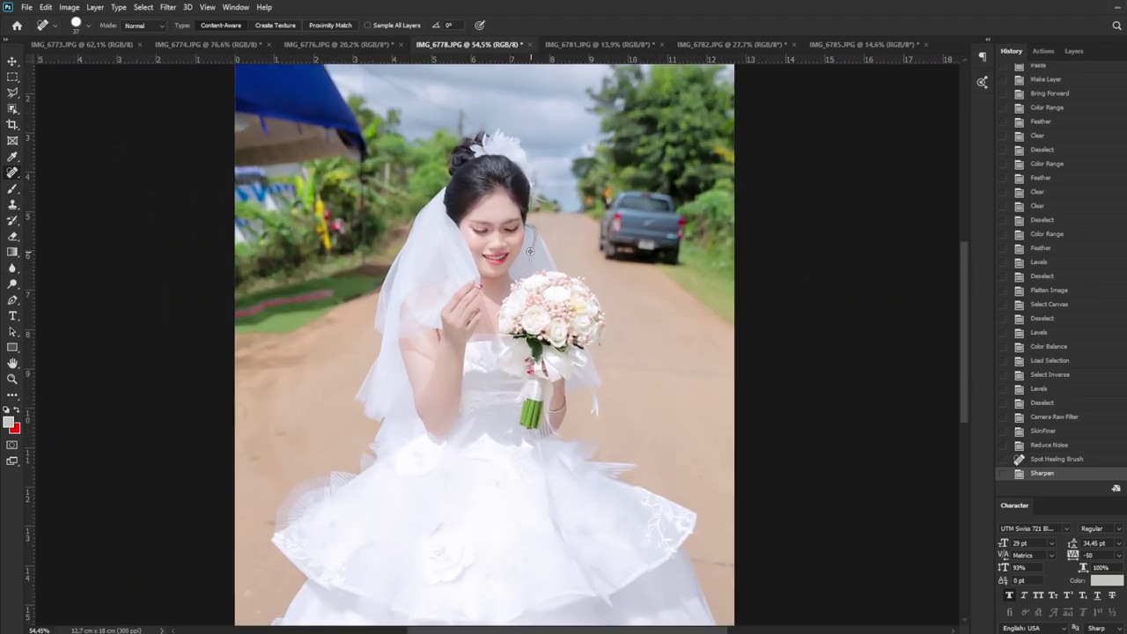
pyautogui.scroll(3, 526, 209)
pyautogui.scroll(1, 525, 209)
pyautogui.scroll(-2, 526, 209)
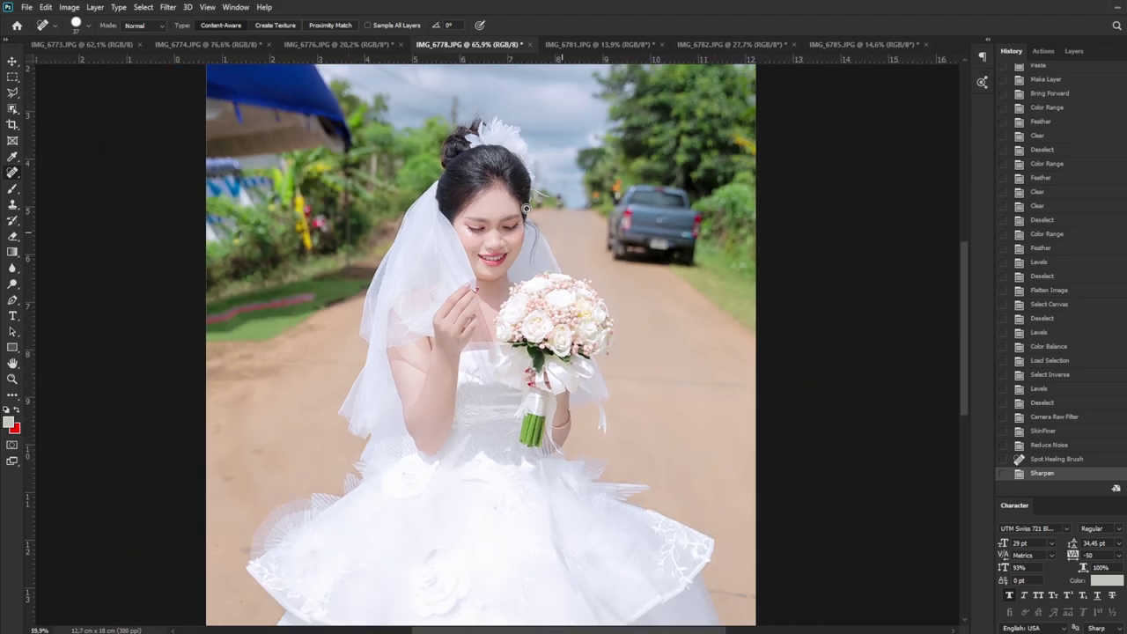
pyautogui.scroll(-1, 526, 209)
pyautogui.scroll(-1, 525, 209)
pyautogui.scroll(2, 526, 209)
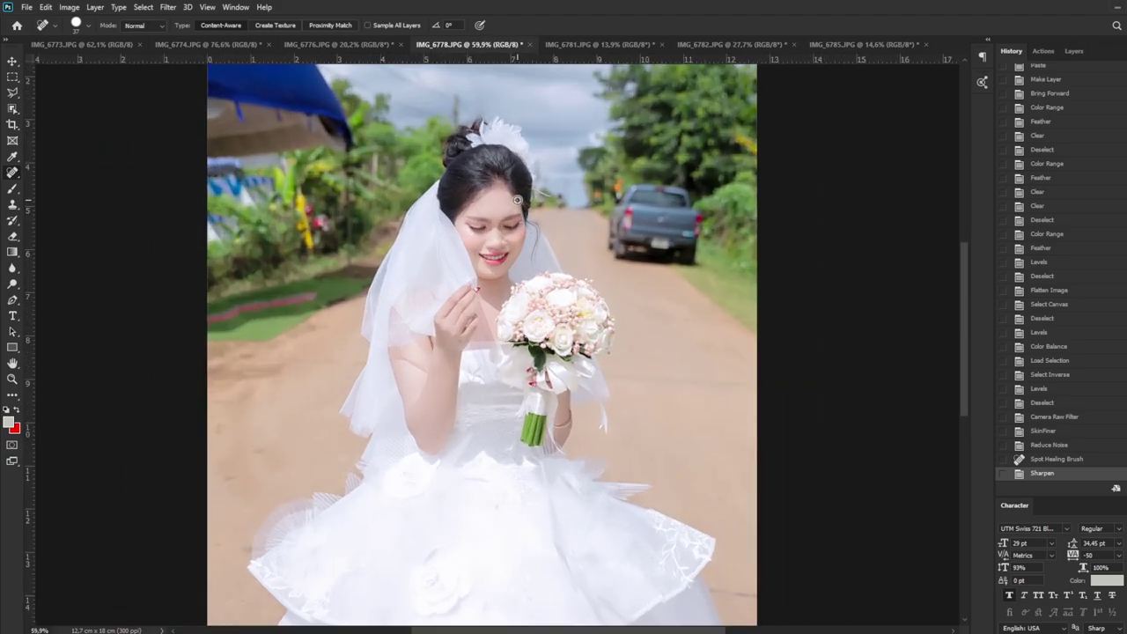
pyautogui.scroll(2, 519, 202)
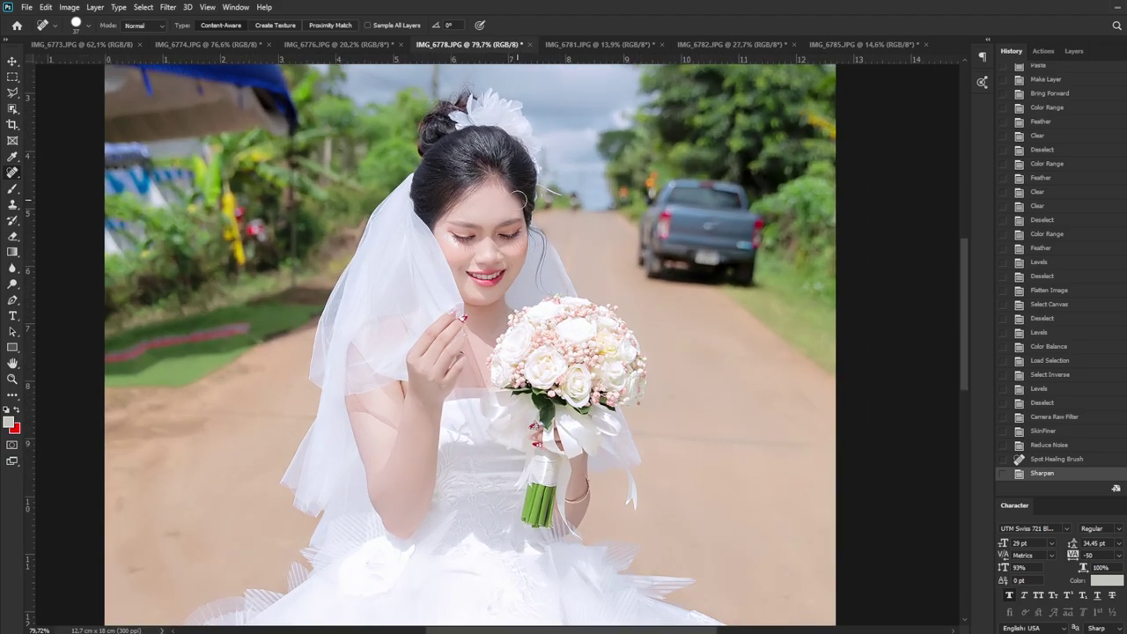
pyautogui.scroll(1, 522, 199)
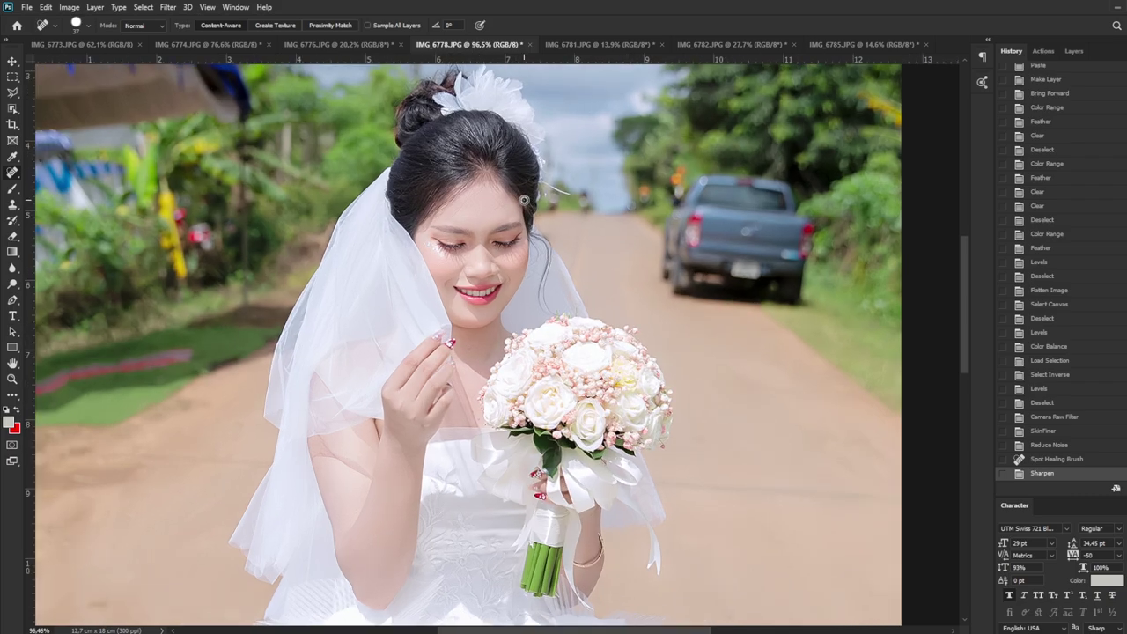
pyautogui.scroll(-2, 523, 201)
pyautogui.scroll(-1, 524, 202)
pyautogui.scroll(-1, 523, 204)
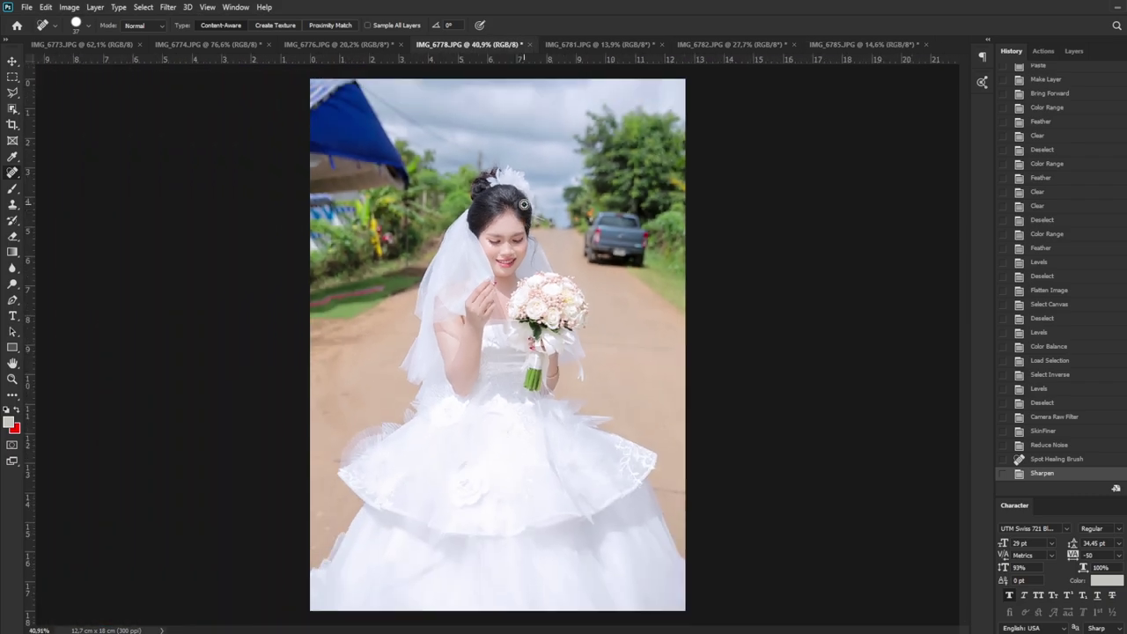
pyautogui.scroll(2, 523, 207)
pyautogui.scroll(1, 519, 203)
pyautogui.scroll(1, 515, 198)
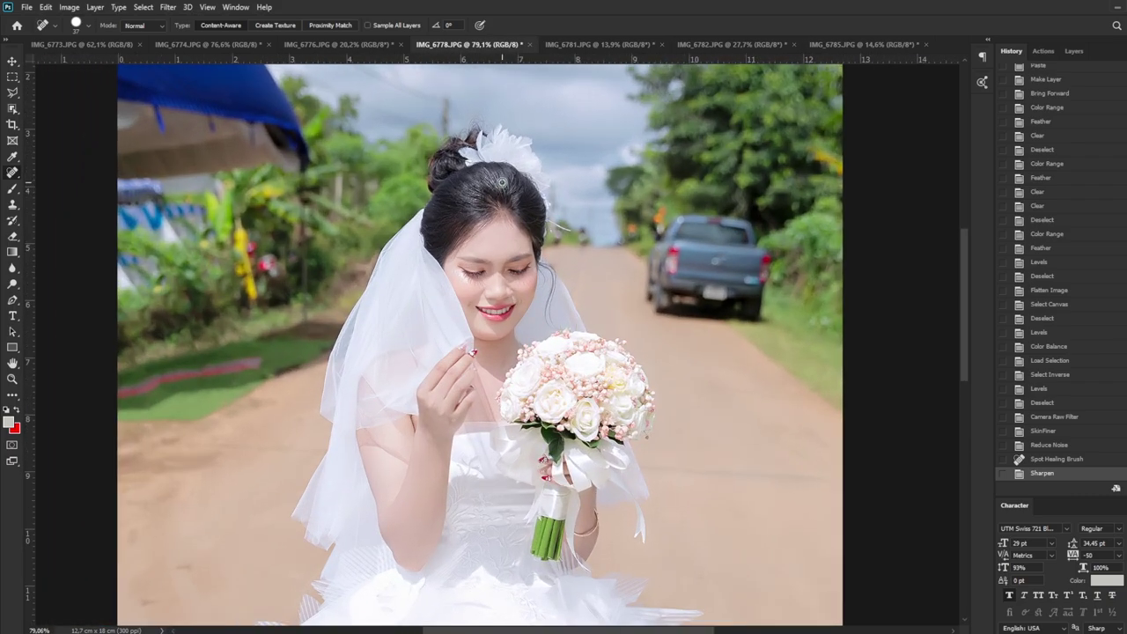
pyautogui.scroll(-2, 501, 183)
pyautogui.scroll(-1, 501, 182)
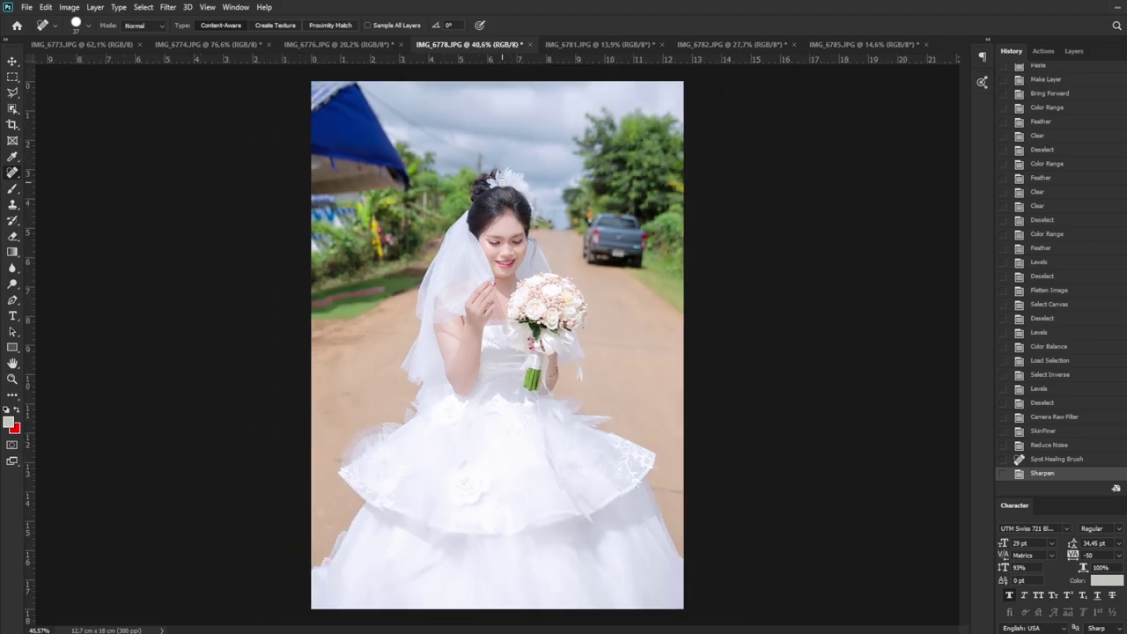
pyautogui.scroll(1, 501, 182)
pyautogui.scroll(-1, 501, 188)
pyautogui.scroll(1, 501, 187)
pyautogui.scroll(1, 515, 220)
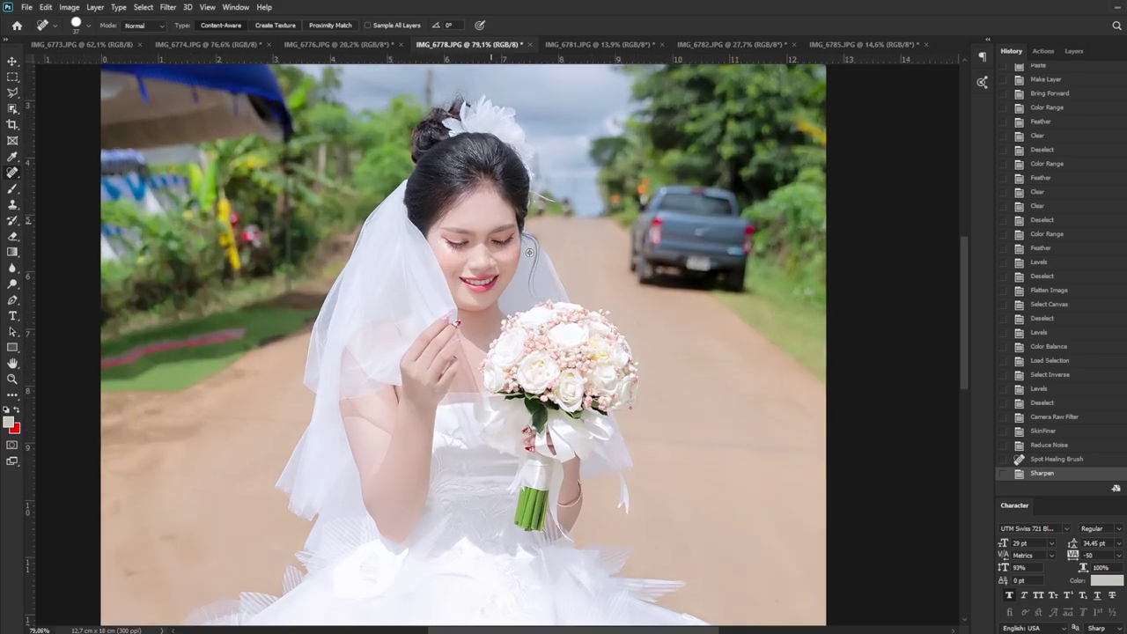
# Apply a Camera Raw Filter to IMG_6778 with Highlights -7 and Shadows +7
pyautogui.hotkey('shift', 'ctrl', 'a')
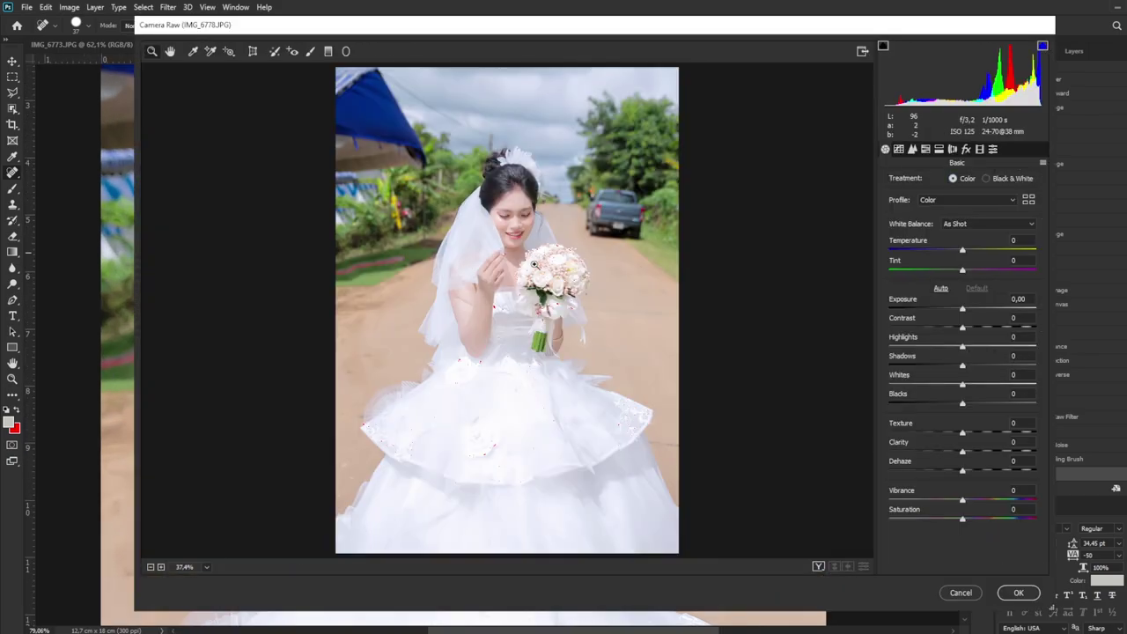
pyautogui.moveTo(1008, 70); pyautogui.dragTo(999, 70)
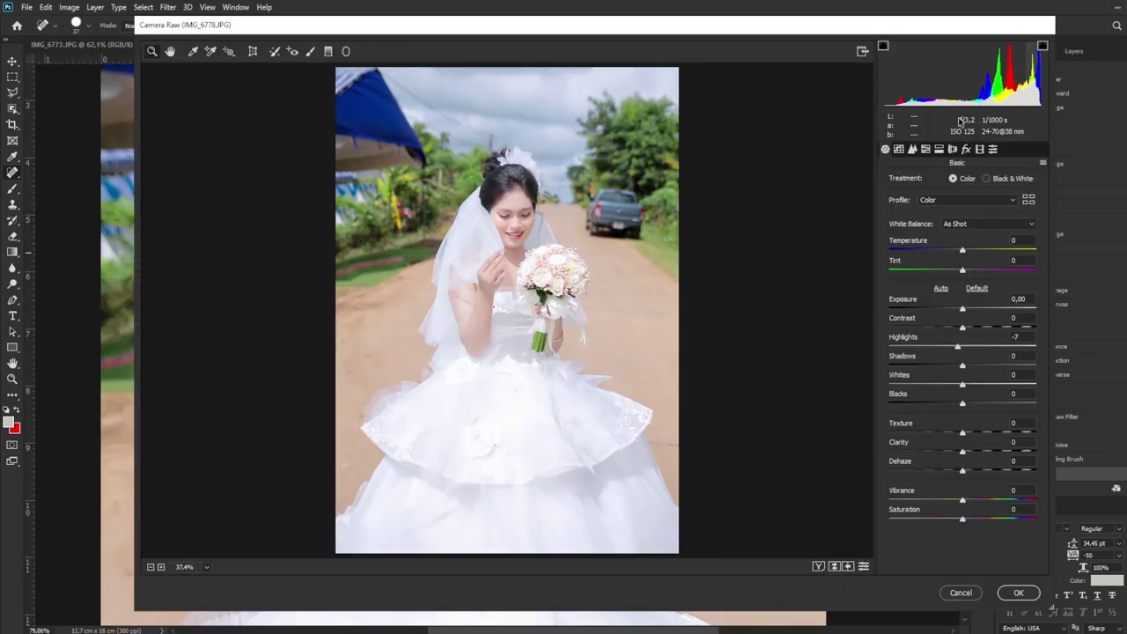
pyautogui.click(1018, 593)
# Switch to the IMG_6781 photo
pyautogui.scroll(1, 501, 260)
pyautogui.scroll(2, 500, 261)
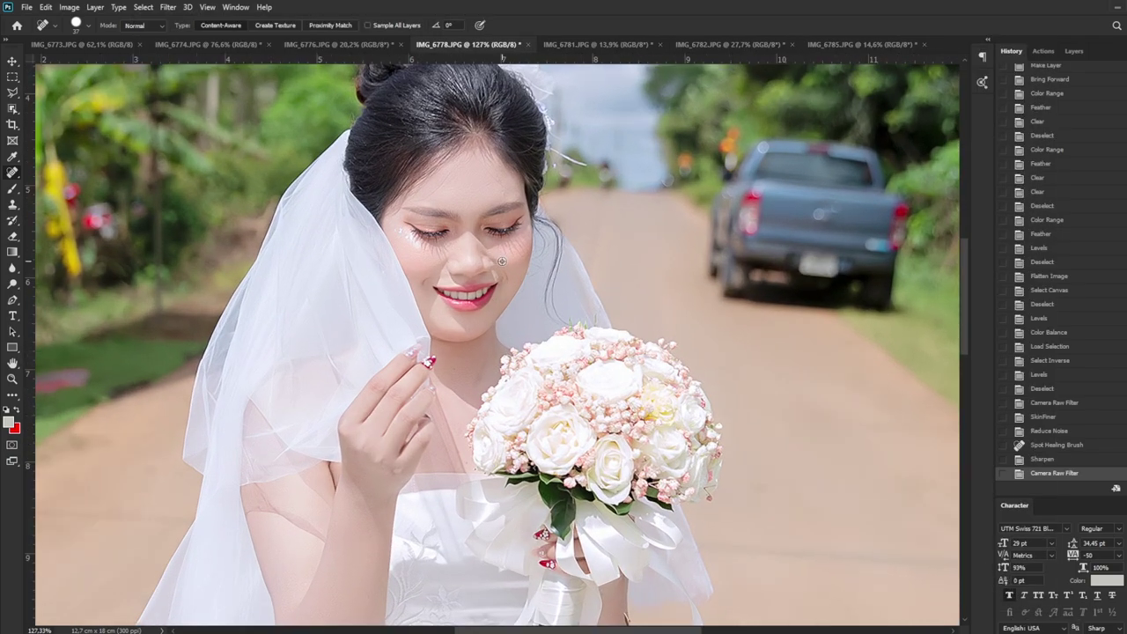
pyautogui.click(598, 44)
# Crop IMG_6781, repositioning the photo within the crop frame
pyautogui.press('c')
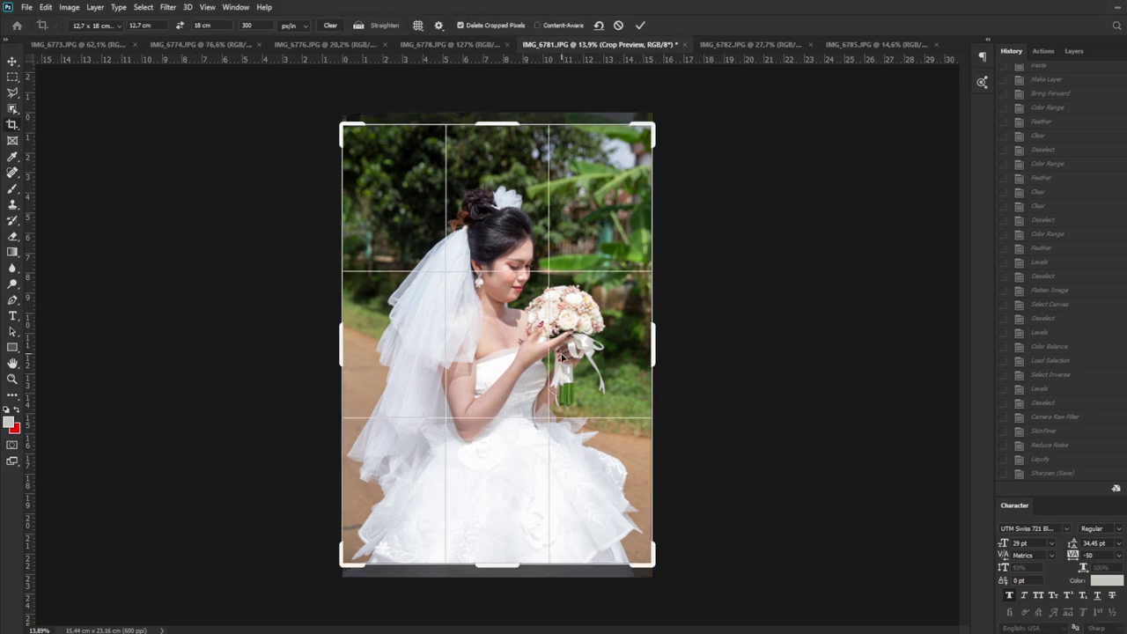
pyautogui.moveTo(561, 357); pyautogui.dragTo(562, 344)
pyautogui.press('Return')
pyautogui.scroll(5, 521, 263)
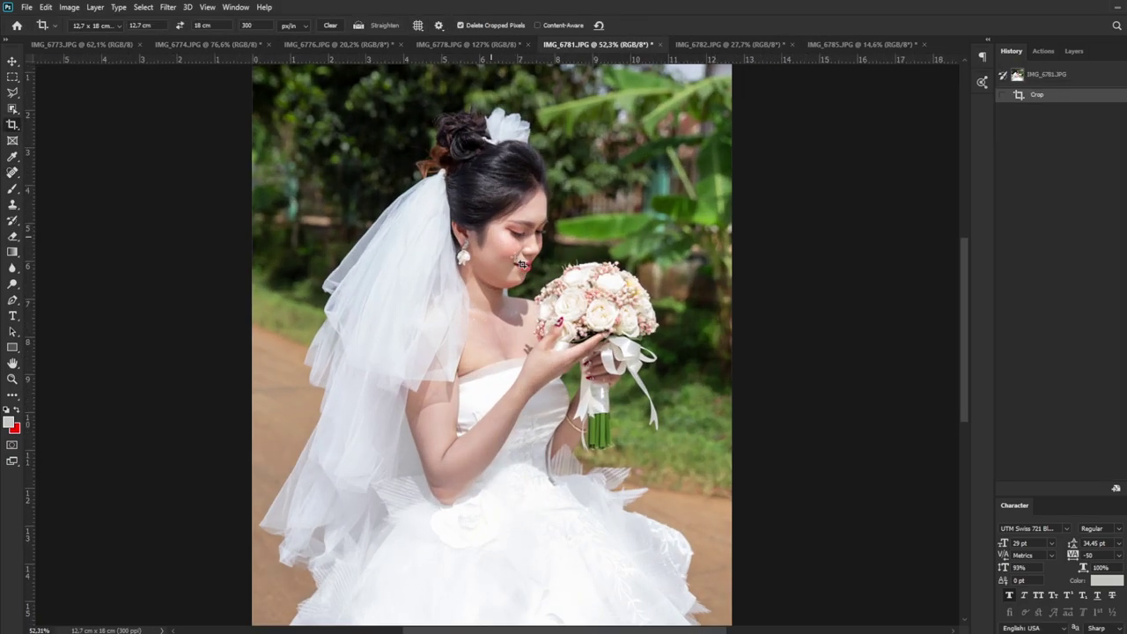
# Brighten the photo with the Apply Image step faded to 50%
pyautogui.press('F2')
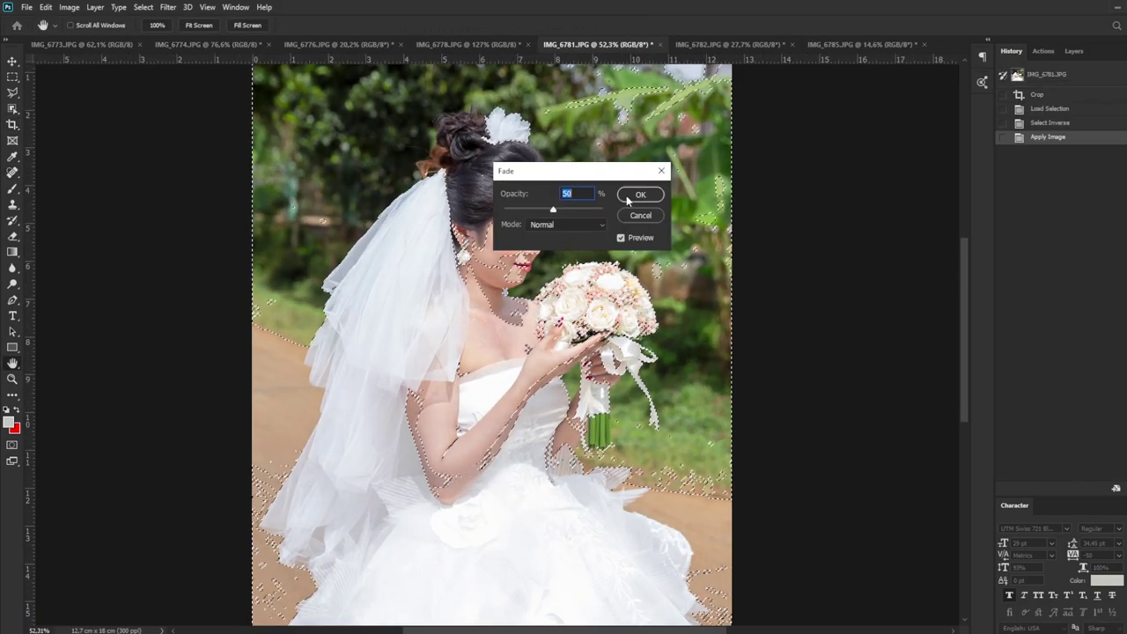
pyautogui.click(629, 195)
pyautogui.scroll(2, 547, 250)
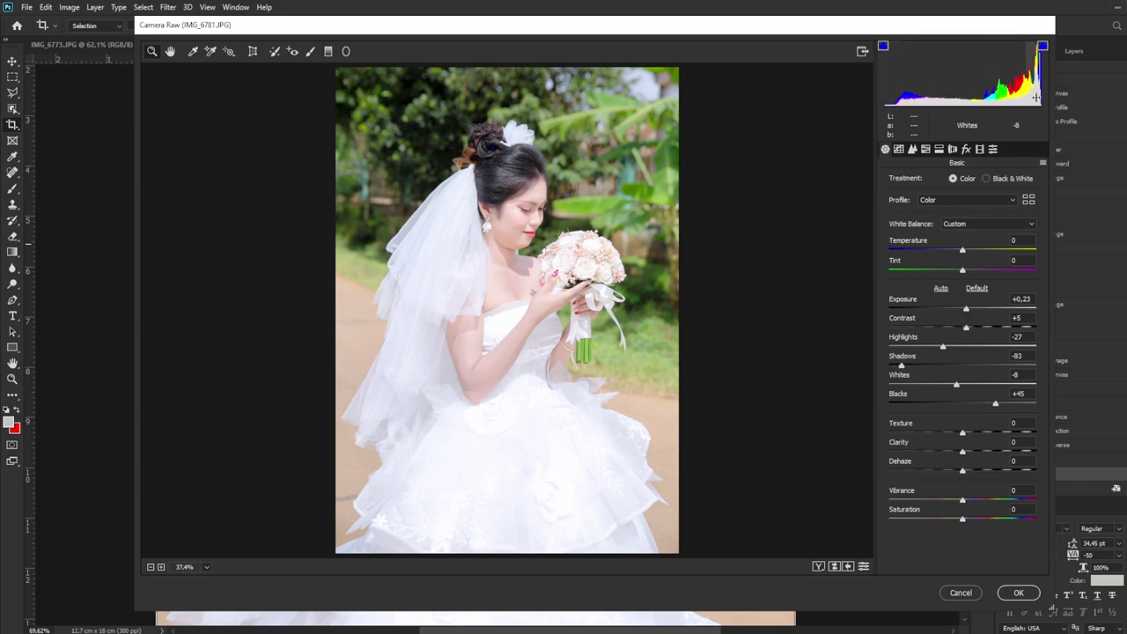
# Apply Camera Raw corrections with Whites -29 and Exposure +0.21
pyautogui.moveTo(1032, 66); pyautogui.dragTo(1008, 70)
pyautogui.moveTo(964, 103); pyautogui.dragTo(961, 103)
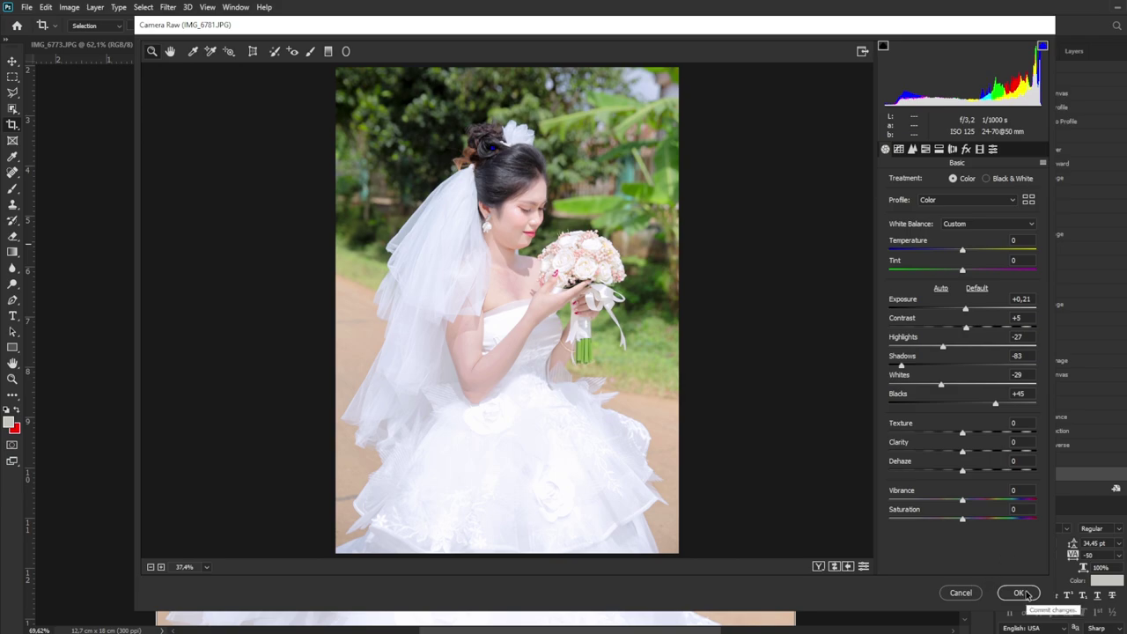
pyautogui.click(1020, 593)
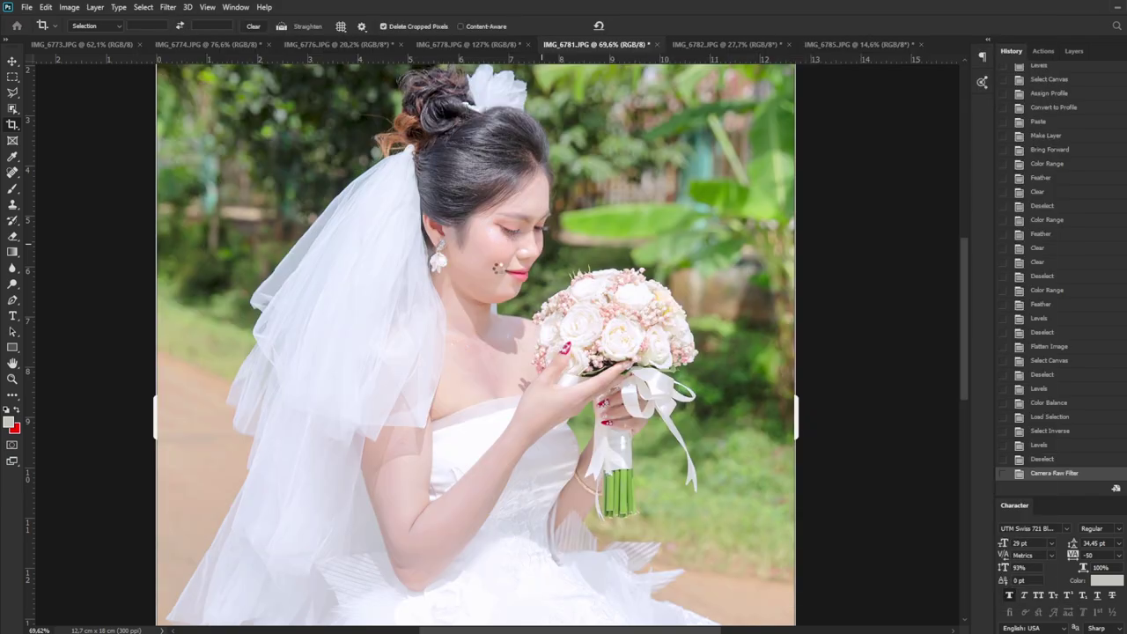
pyautogui.scroll(3, 498, 269)
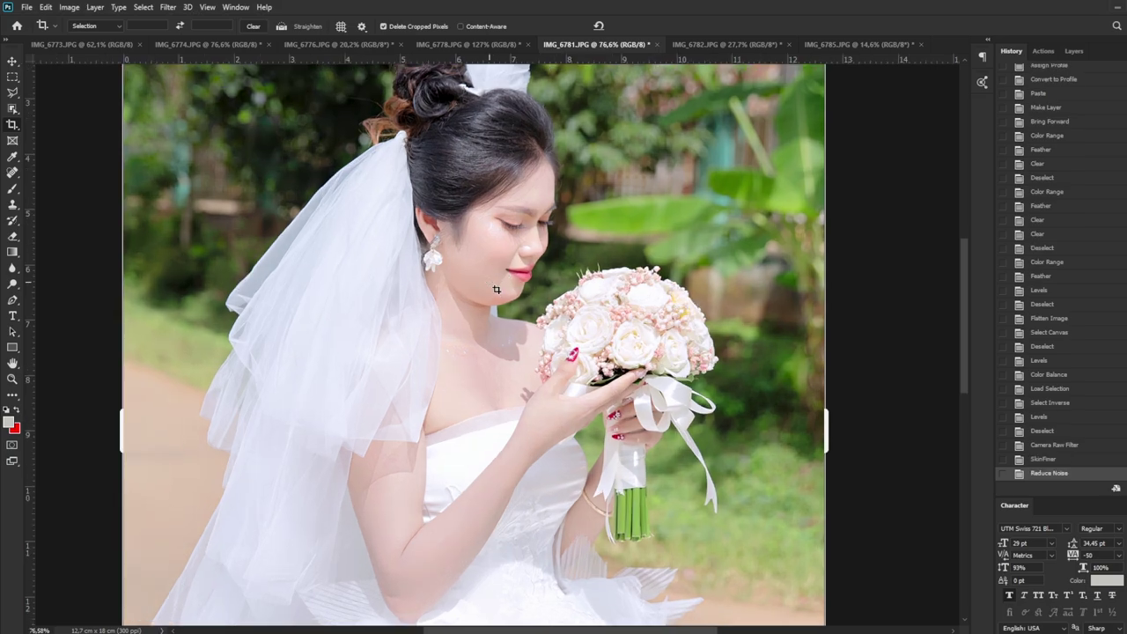
# Zoom in on the bride's face in Liquify and apply the chin reshaping to IMG_6781
pyautogui.hotkey('shift', 'ctrl', 'x')
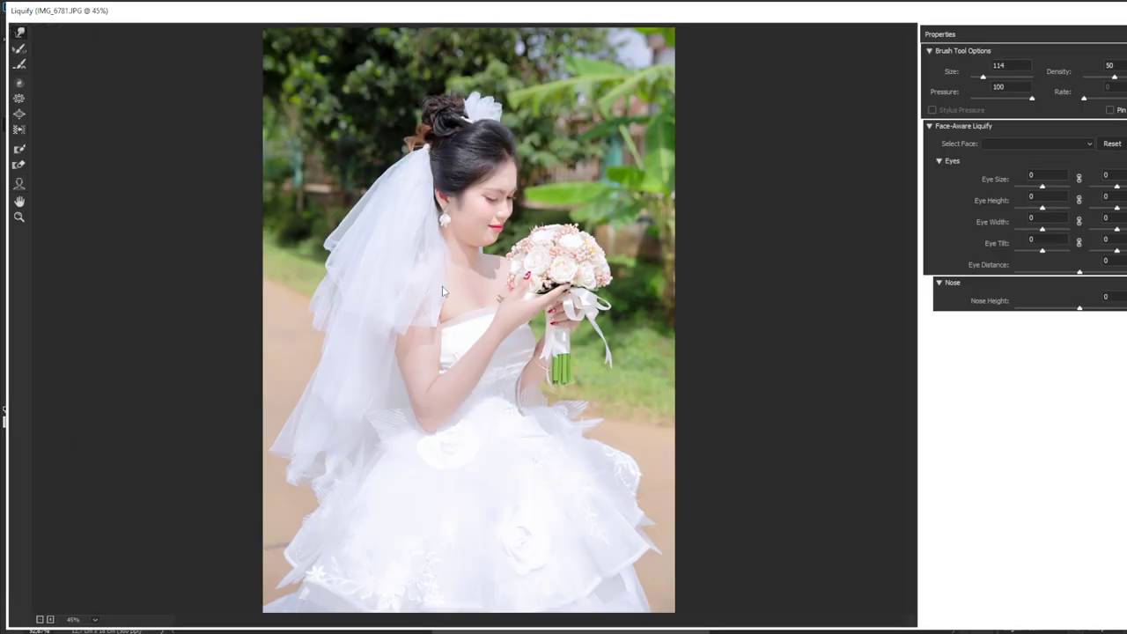
pyautogui.scroll(1, 459, 173)
pyautogui.scroll(1, 457, 252)
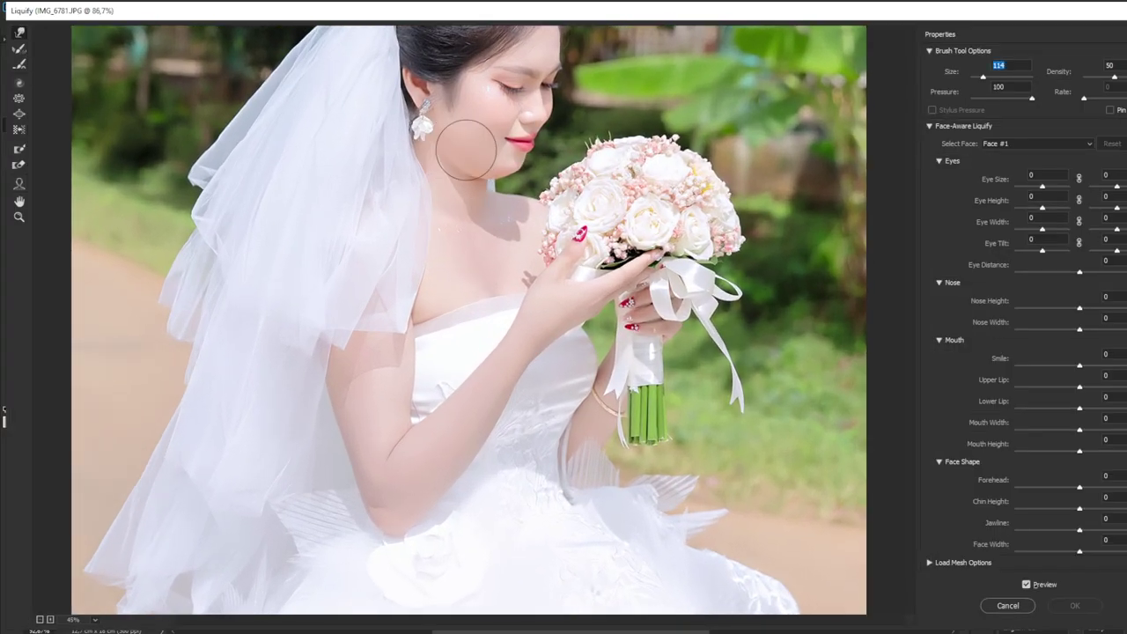
pyautogui.scroll(1, 461, 143)
pyautogui.scroll(1, 473, 297)
pyautogui.scroll(1, 474, 298)
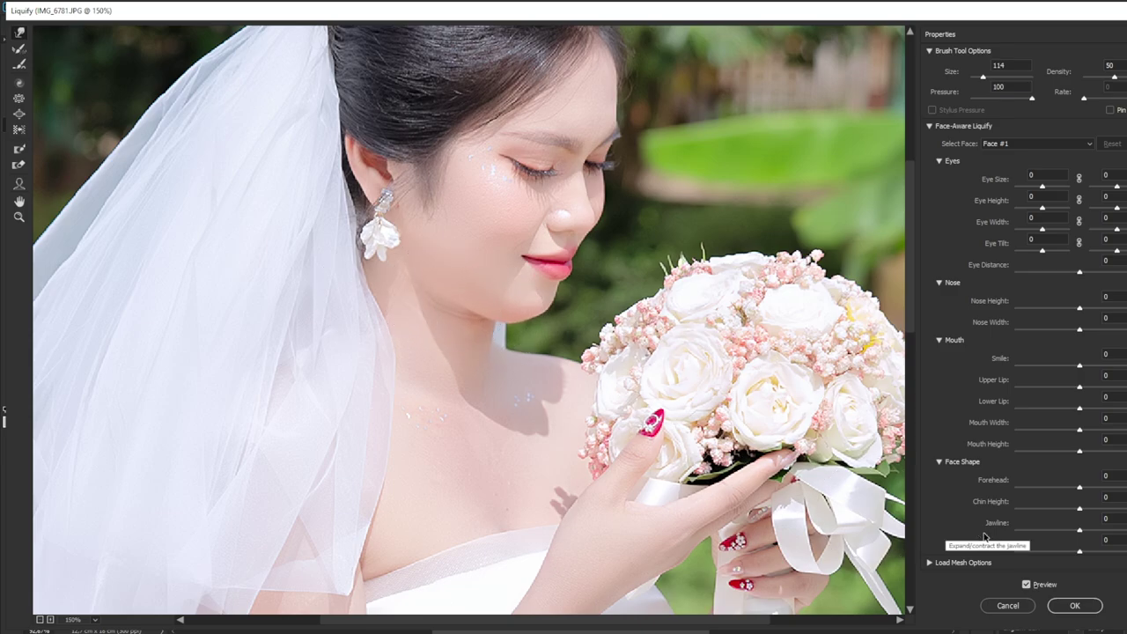
pyautogui.click(1072, 606)
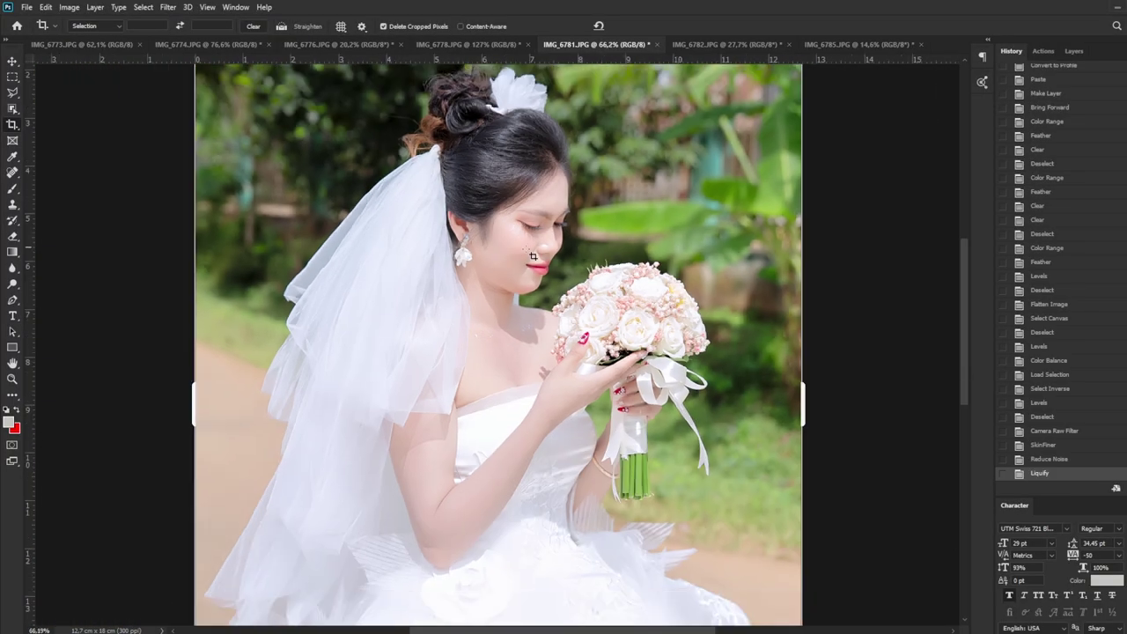
# Sharpen IMG_6781 with Ctrl+F and zoom in and out to inspect the bride's face
pyautogui.hotkey('ctrl', 'f')
pyautogui.scroll(3, 533, 255)
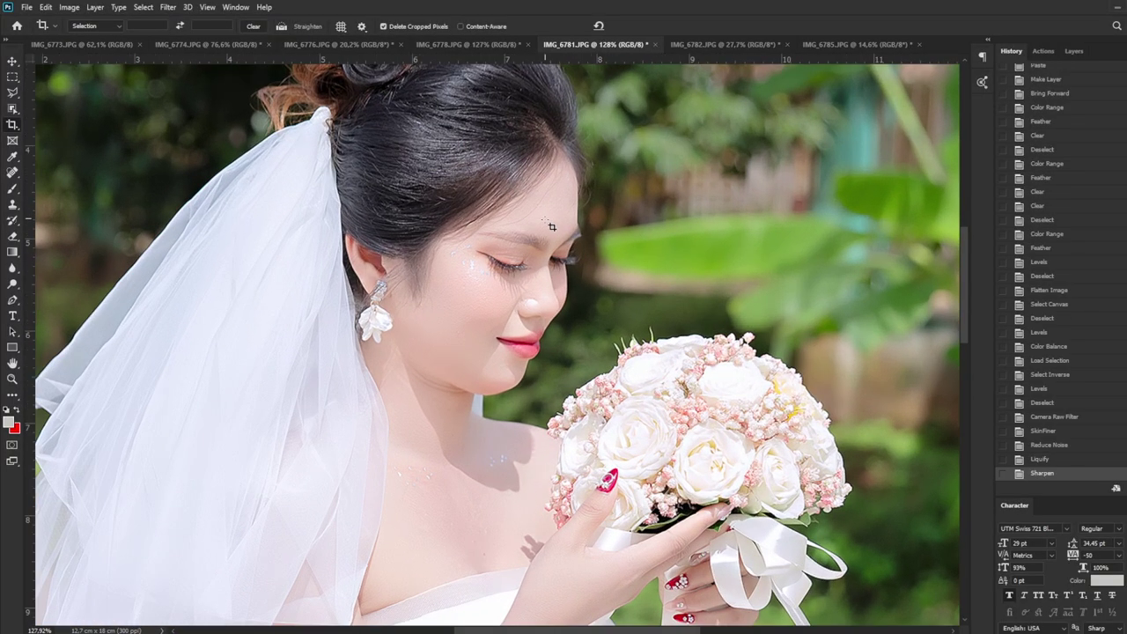
pyautogui.scroll(-3, 551, 227)
pyautogui.scroll(-2, 550, 233)
pyautogui.scroll(2, 546, 242)
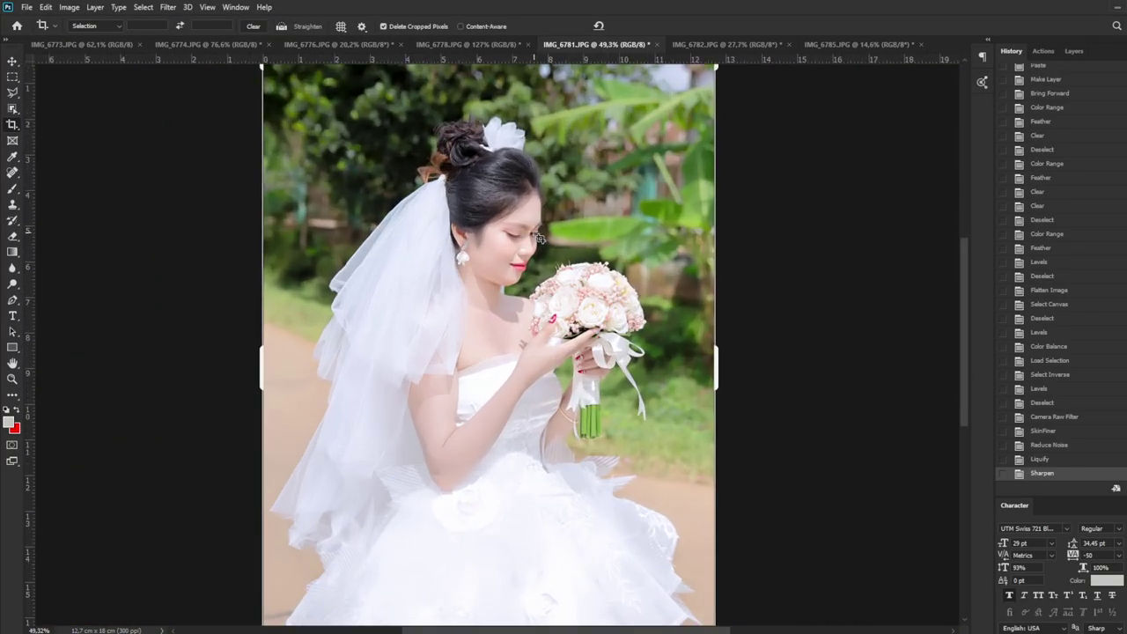
pyautogui.scroll(2, 545, 248)
pyautogui.scroll(-1, 544, 247)
pyautogui.scroll(-2, 544, 249)
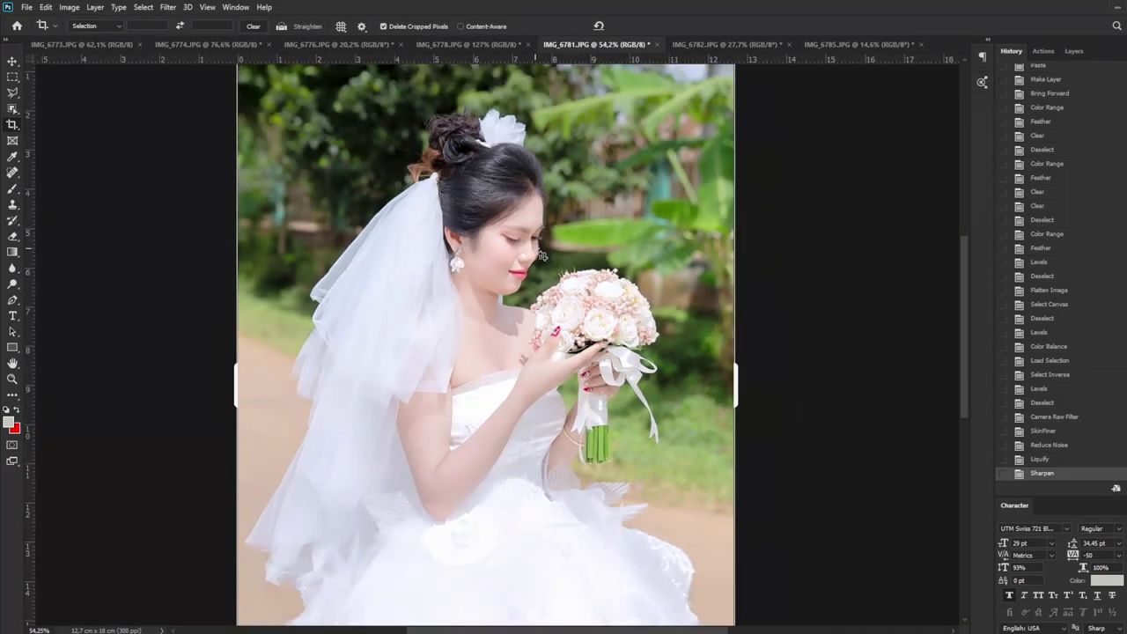
pyautogui.scroll(2, 542, 255)
pyautogui.scroll(1, 544, 255)
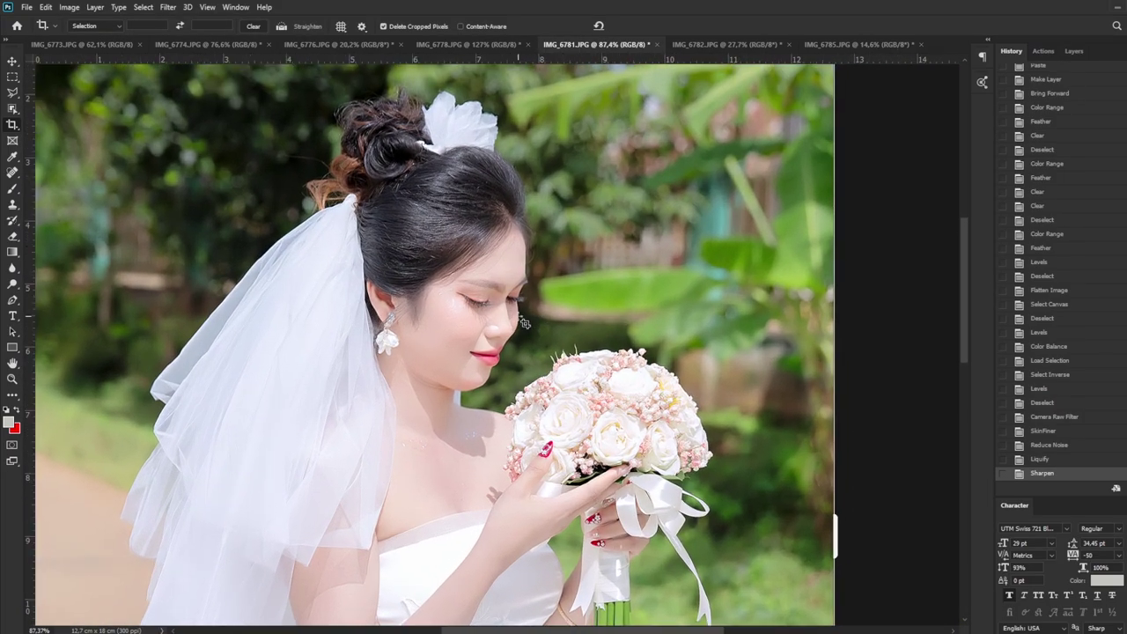
pyautogui.scroll(1, 533, 291)
pyautogui.scroll(-2, 523, 324)
pyautogui.scroll(-1, 524, 324)
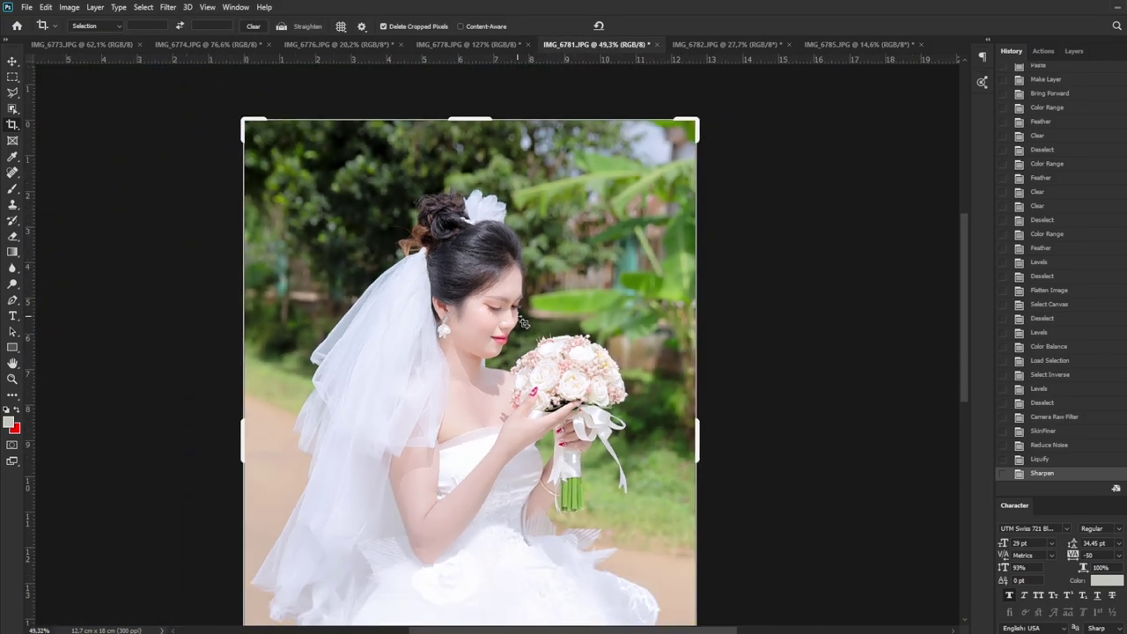
pyautogui.scroll(-1, 524, 324)
pyautogui.scroll(1, 524, 225)
pyautogui.scroll(1, 519, 215)
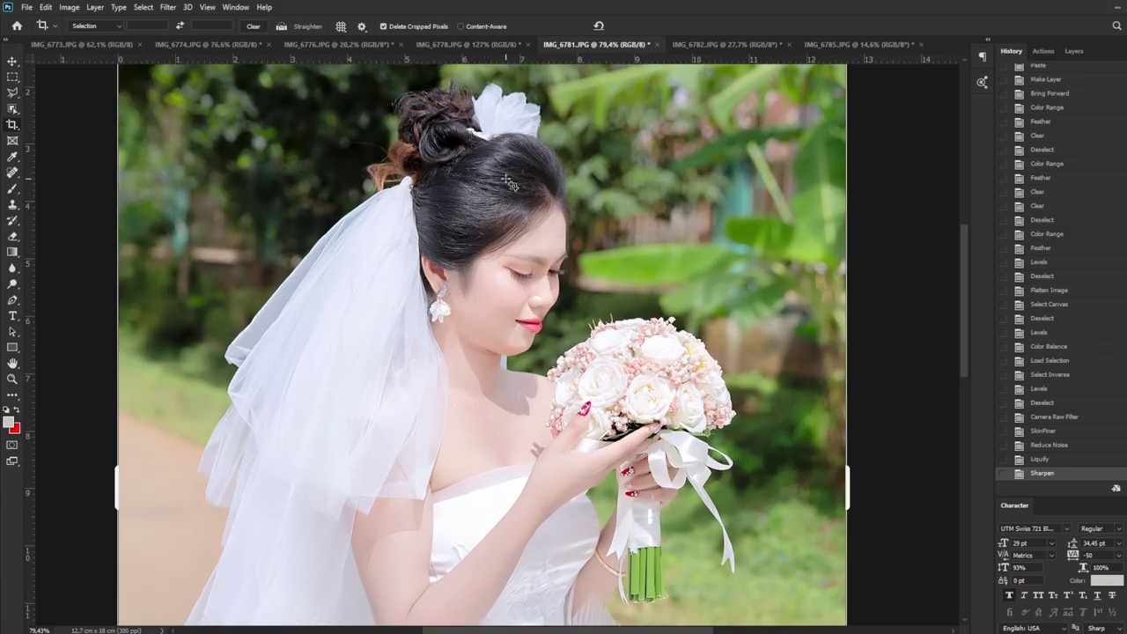
pyautogui.scroll(-1, 515, 207)
pyautogui.scroll(-1, 509, 195)
pyautogui.scroll(1, 515, 202)
pyautogui.scroll(2, 528, 220)
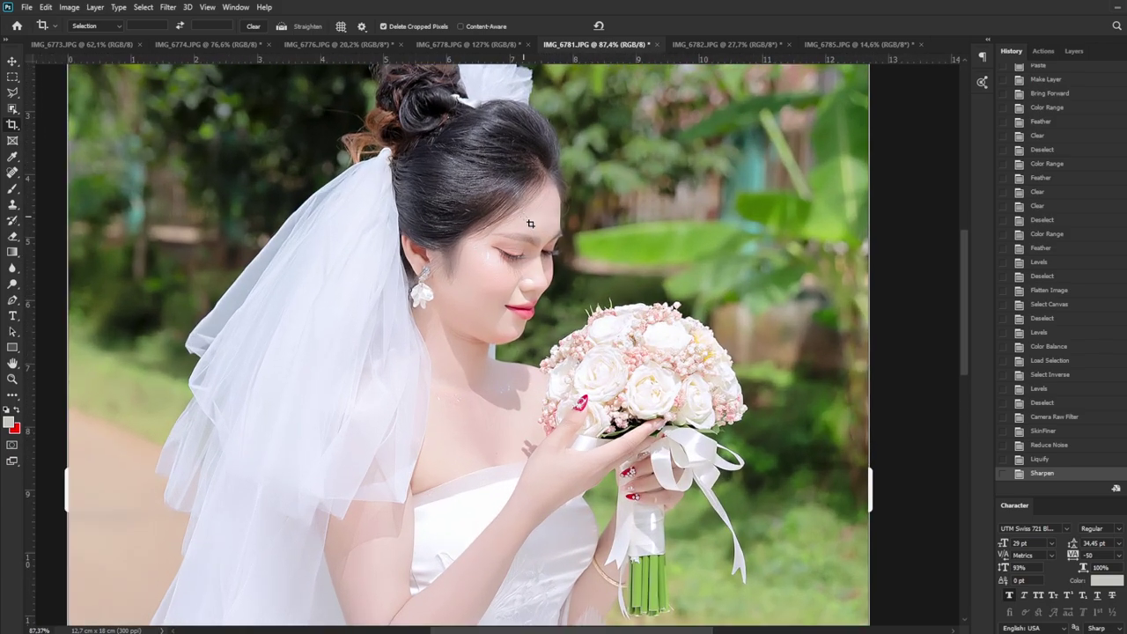
pyautogui.scroll(1, 530, 223)
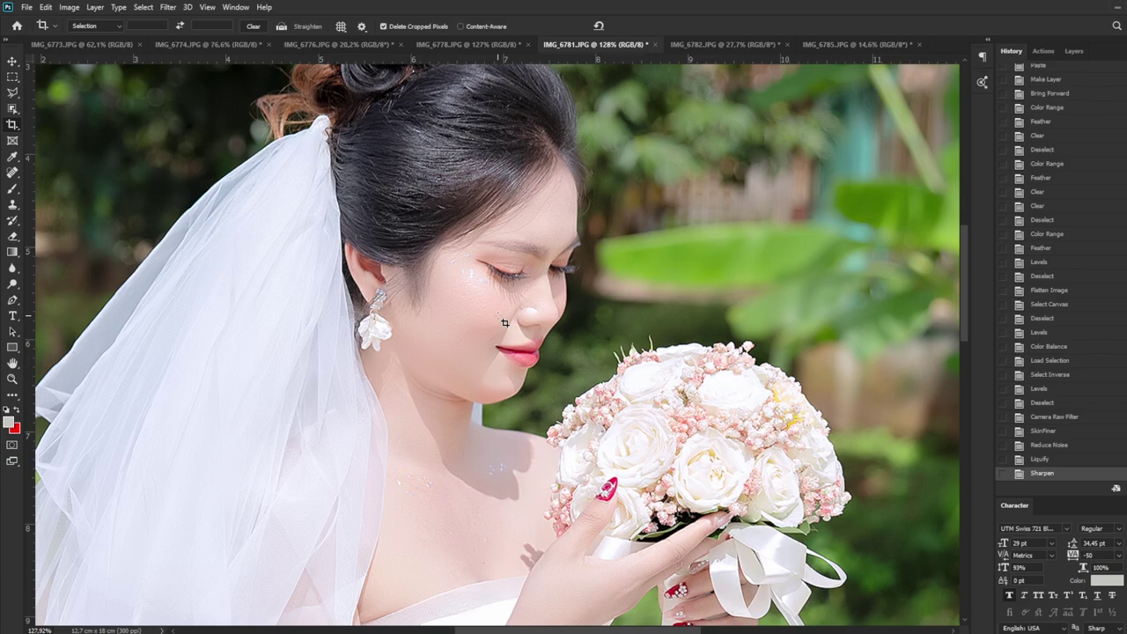
pyautogui.scroll(1, 504, 317)
pyautogui.scroll(-1, 502, 306)
pyautogui.scroll(-1, 477, 364)
# Switch to the IMG_6782 photo
pyautogui.click(723, 51)
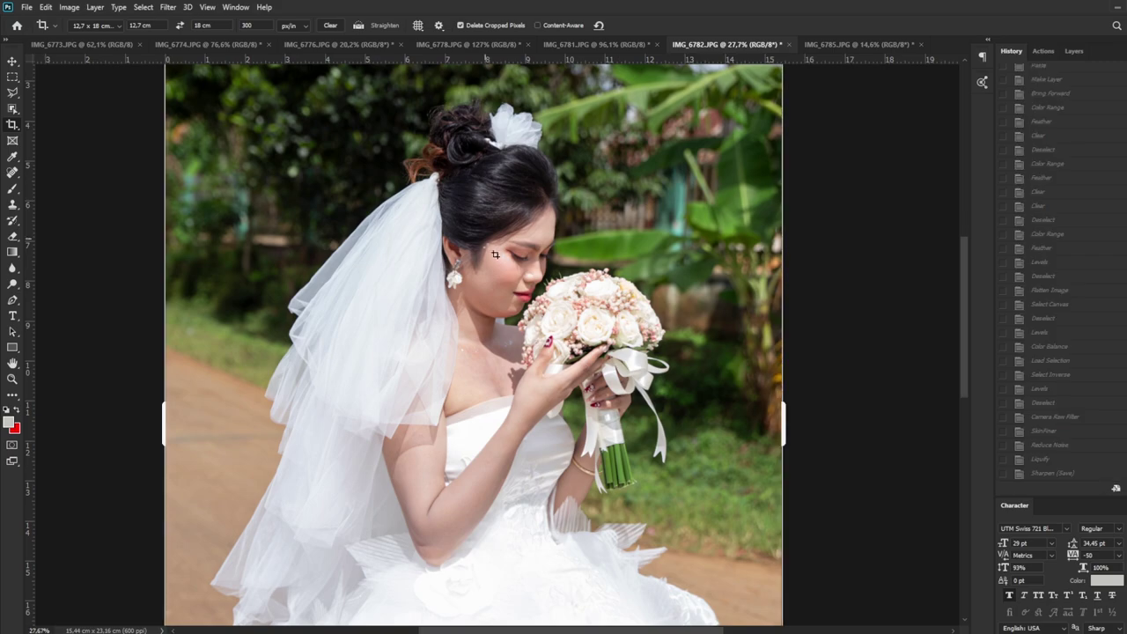
pyautogui.scroll(-1, 500, 278)
pyautogui.scroll(-1, 532, 304)
pyautogui.scroll(-1, 568, 328)
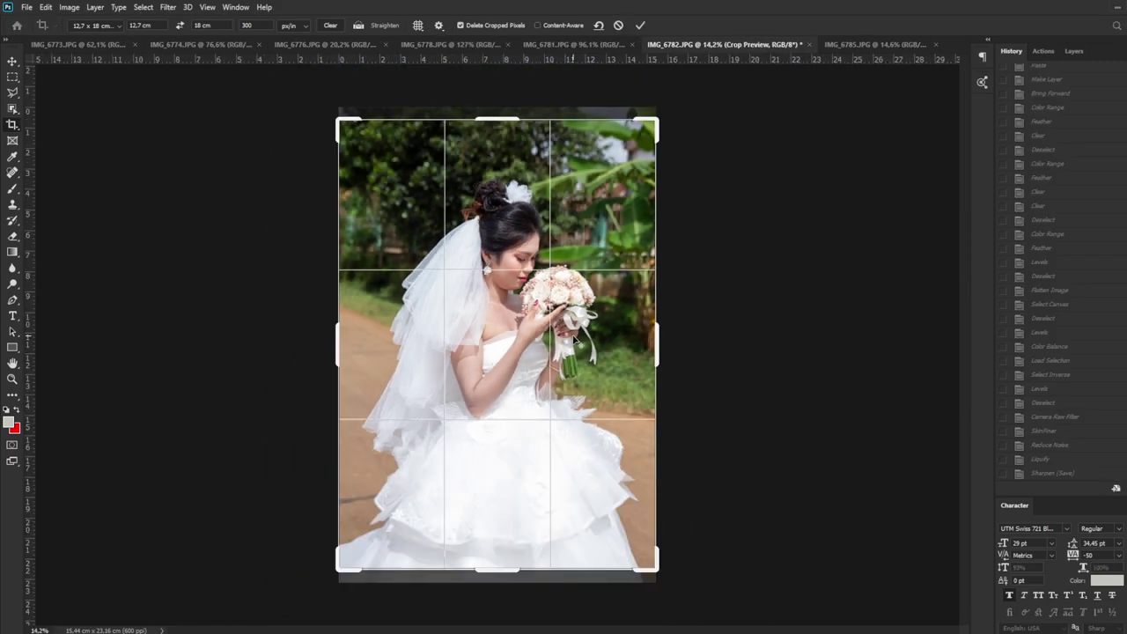
# Commit the IMG_6782 crop and apply the faded brightening step
pyautogui.press('Return')
pyautogui.scroll(3, 555, 299)
pyautogui.scroll(3, 537, 259)
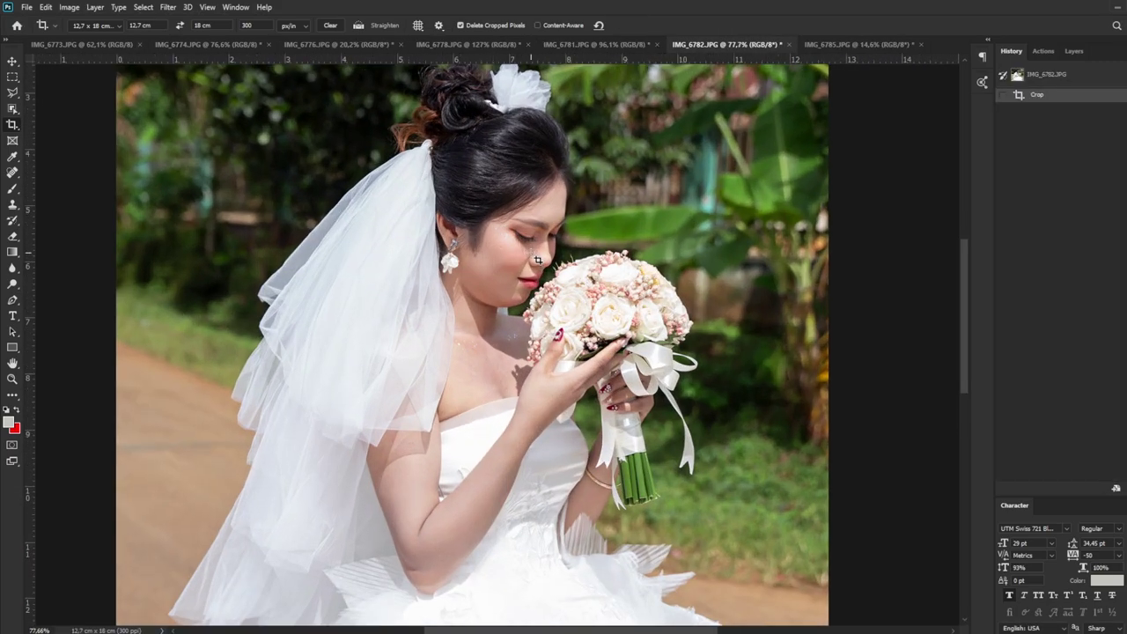
pyautogui.press('F2')
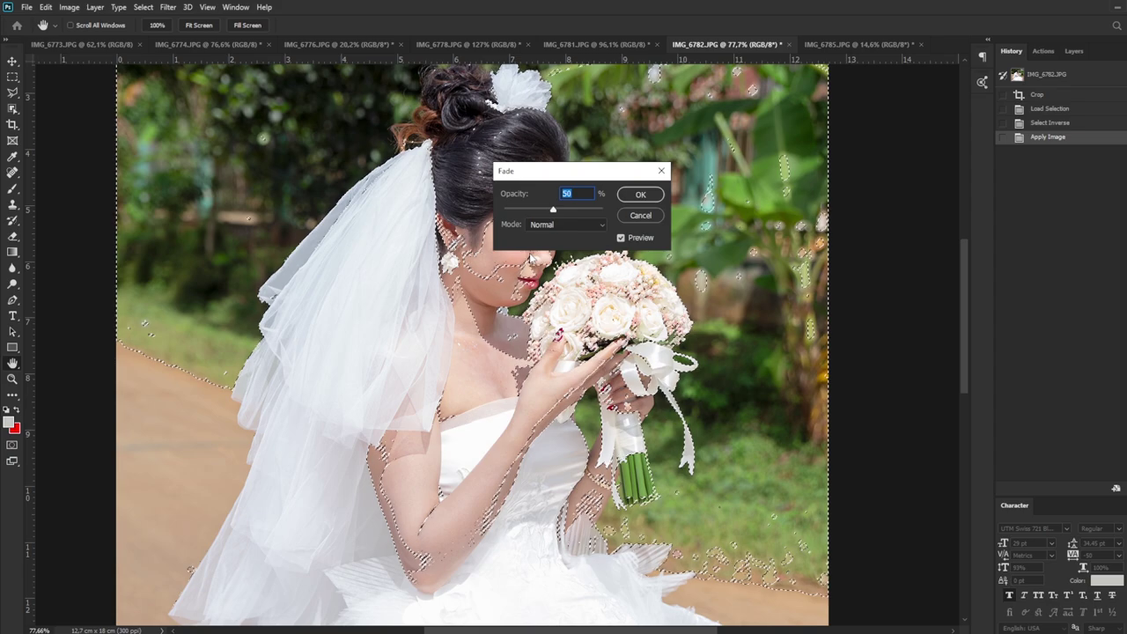
pyautogui.press('Return')
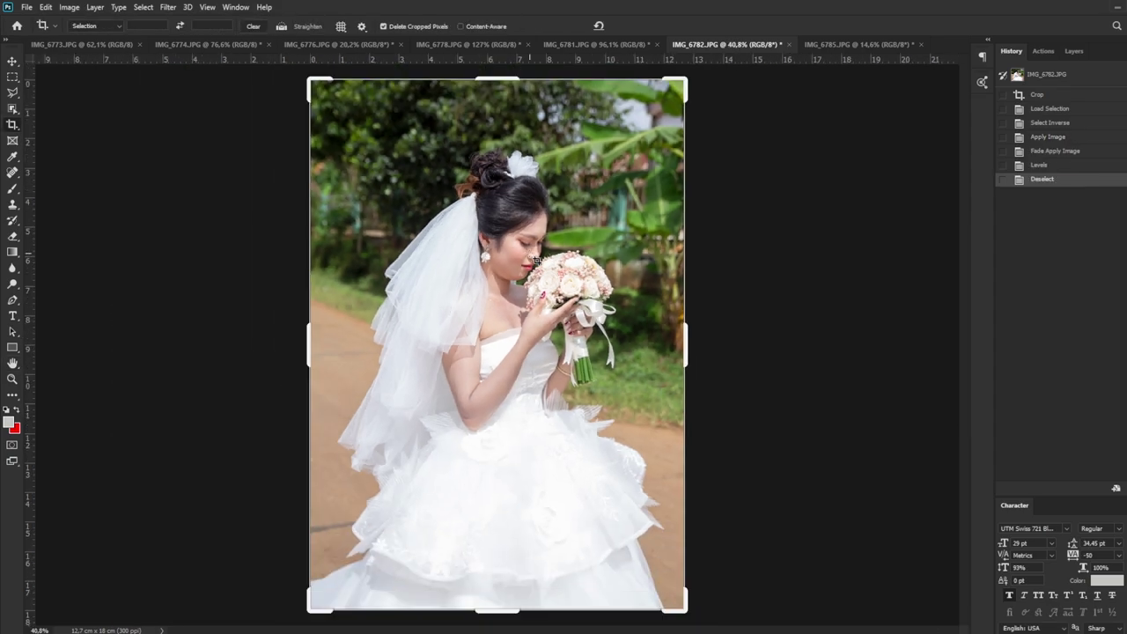
# Run the retouching action with Camera Raw Highlights -31, Whites -6 and Blacks +24
pyautogui.press('F3')
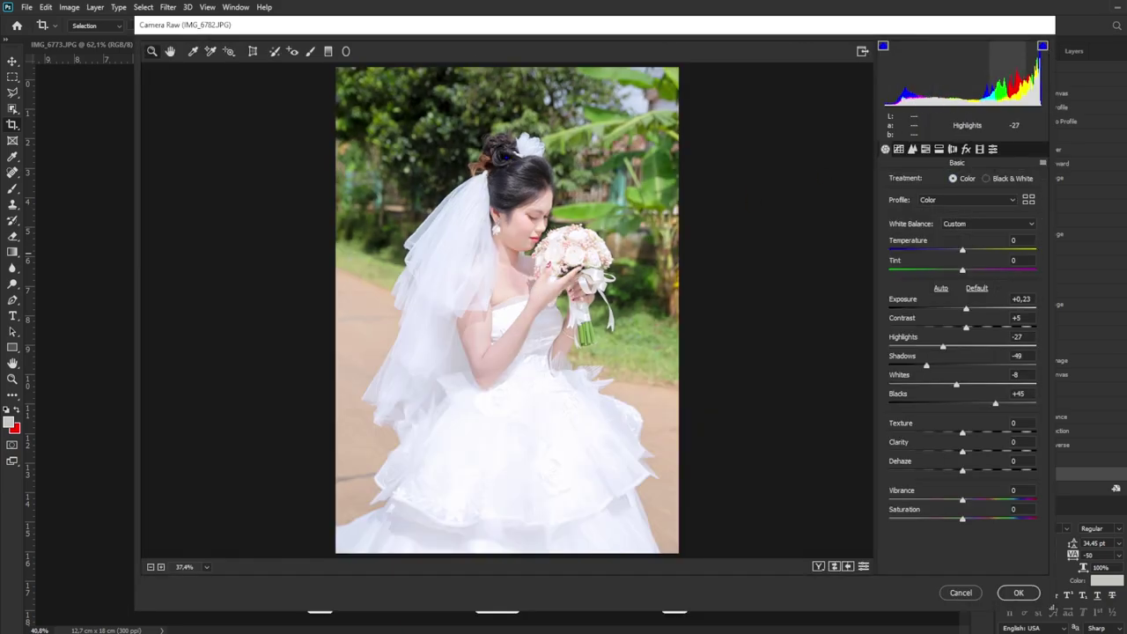
pyautogui.moveTo(994, 98)
pyautogui.mouseDown()
pyautogui.moveTo(985, 102)
pyautogui.moveTo(998, 88)
pyautogui.mouseUp()
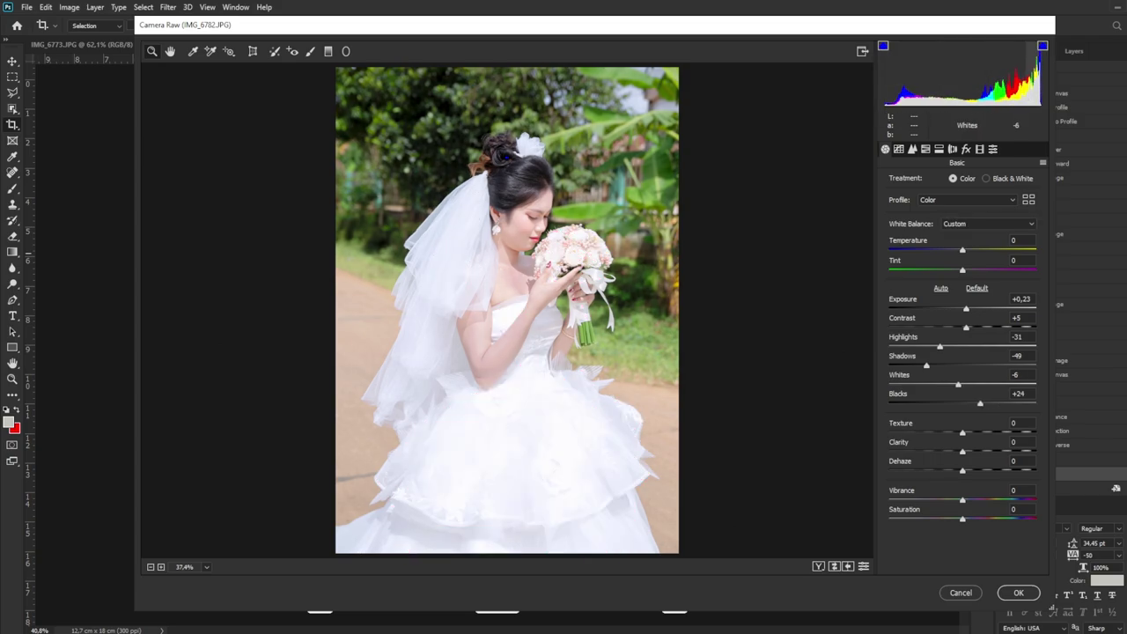
pyautogui.click(1018, 592)
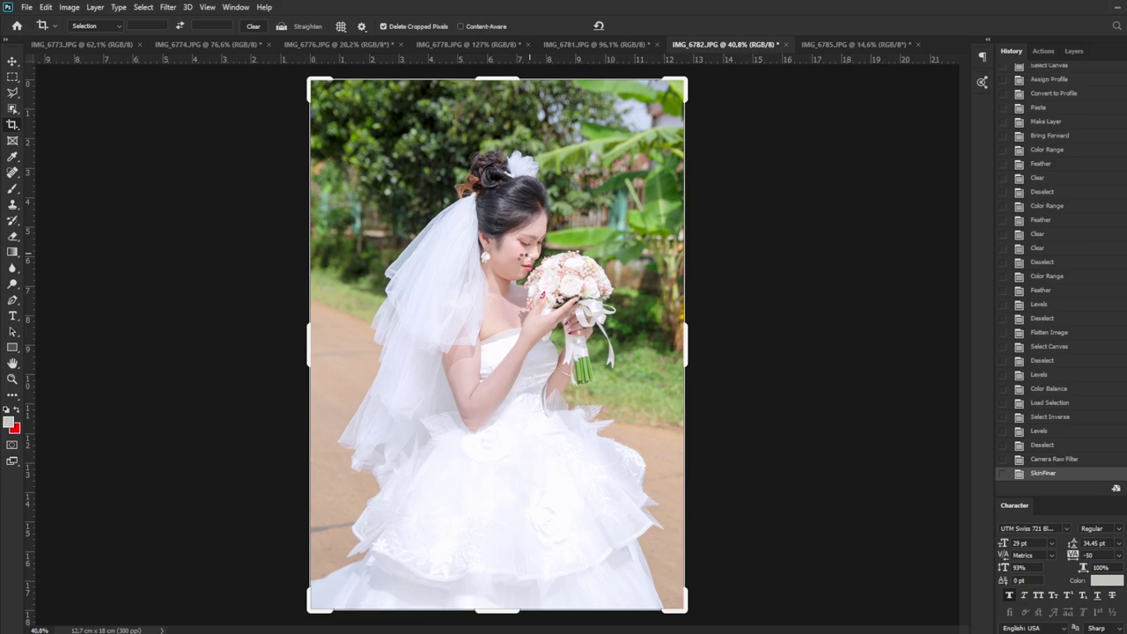
# In Liquify, enlarge the Forward Warp brush and push in the bride's jaw and chin
pyautogui.scroll(3, 524, 257)
pyautogui.scroll(3, 511, 268)
pyautogui.scroll(2, 498, 284)
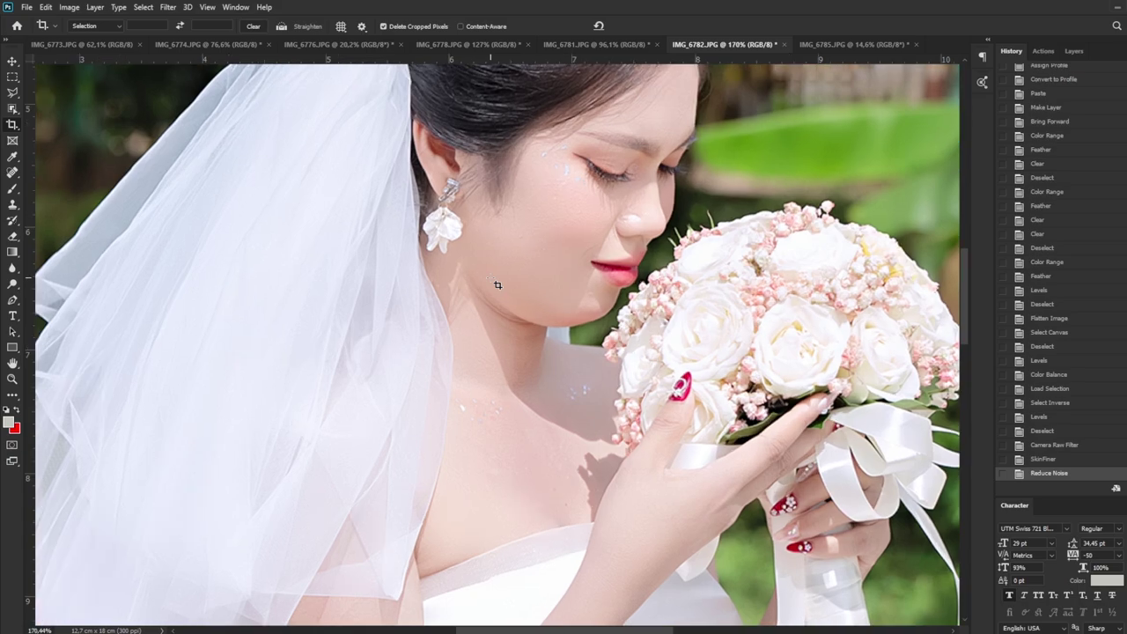
pyautogui.hotkey('shift', 'ctrl', 'x')
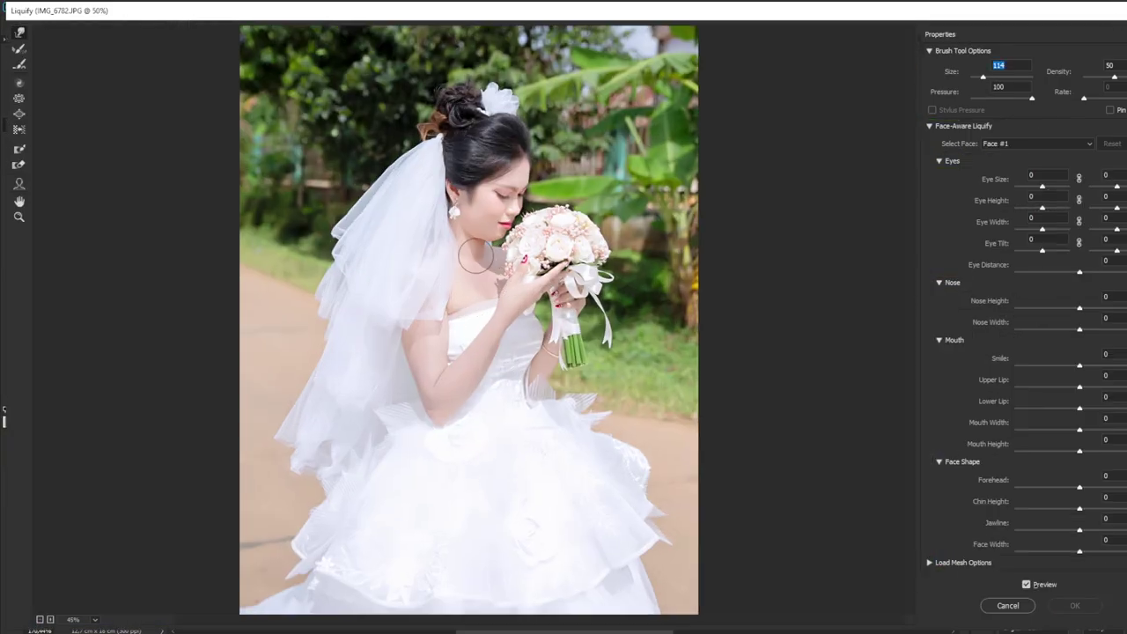
pyautogui.scroll(2, 451, 176)
pyautogui.scroll(2, 449, 176)
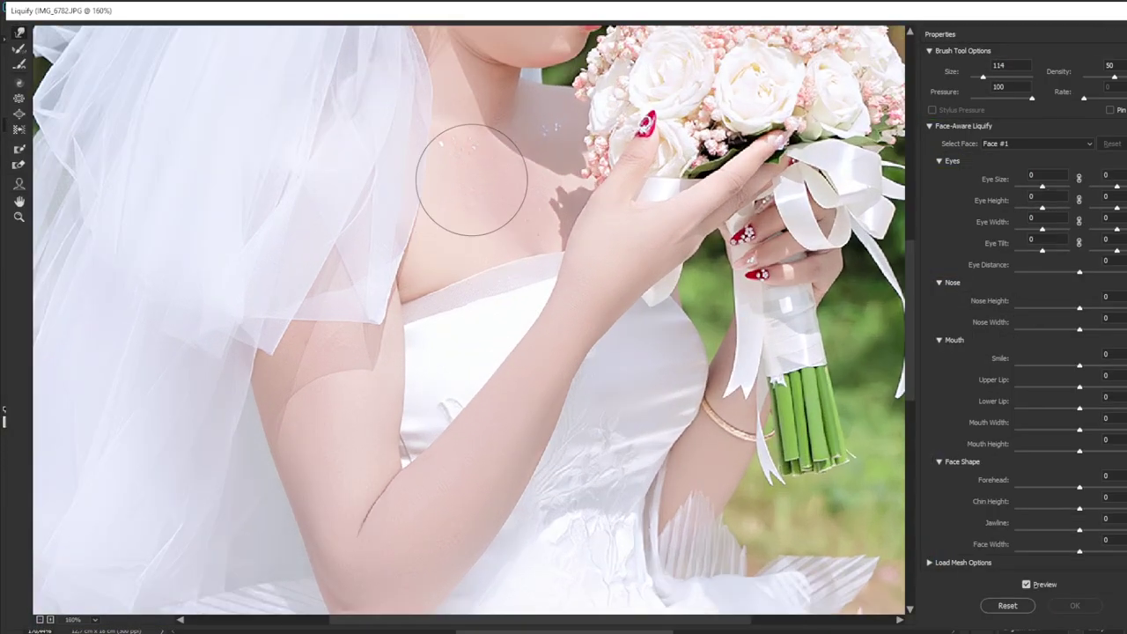
pyautogui.scroll(3, 458, 265)
pyautogui.press(']')
pyautogui.moveTo(483, 365)
pyautogui.mouseDown()
pyautogui.moveTo(498, 352)
pyautogui.moveTo(523, 390)
pyautogui.mouseUp()
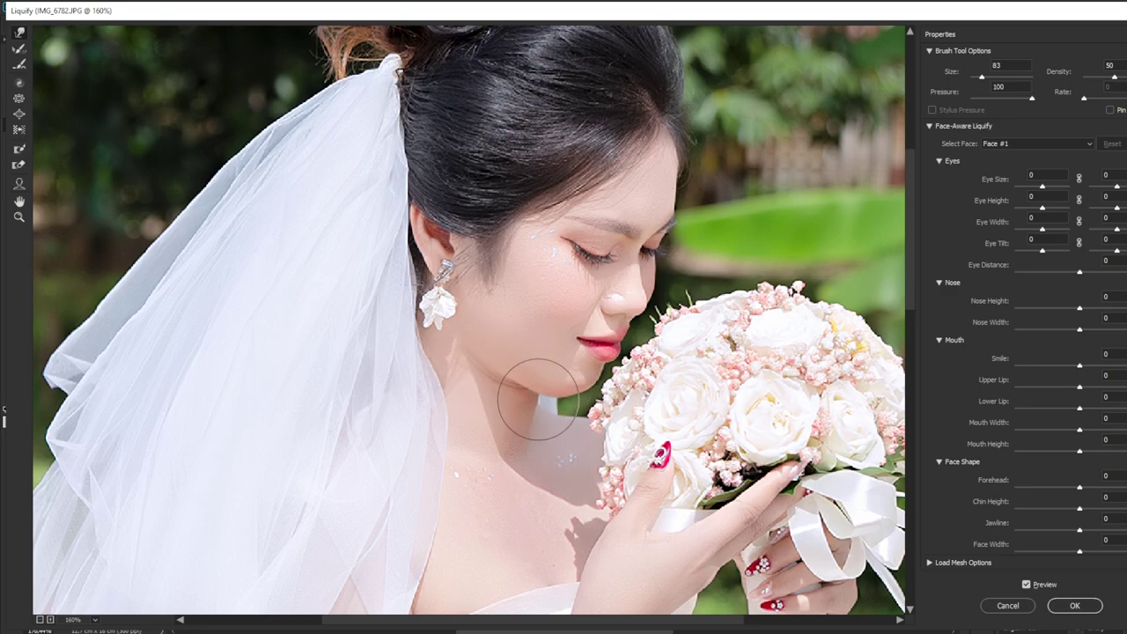
# Apply the Liquify changes to IMG_6782 and look over the result
pyautogui.click(1072, 606)
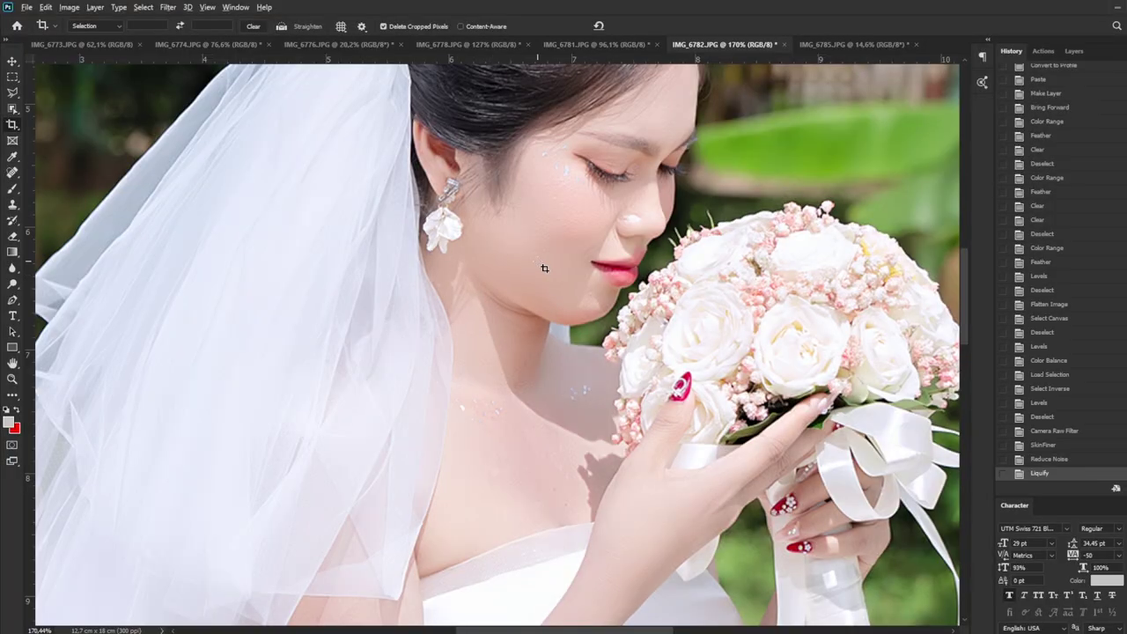
pyautogui.scroll(2, 568, 255)
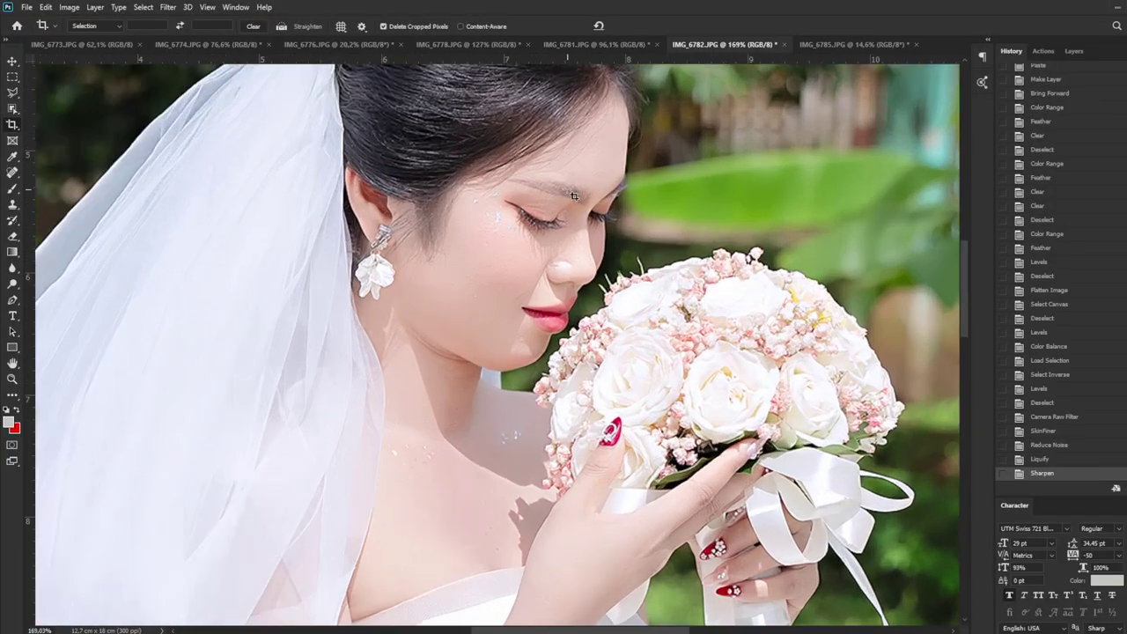
pyautogui.scroll(1, 572, 220)
pyautogui.scroll(1, 576, 204)
pyautogui.scroll(-2, 570, 161)
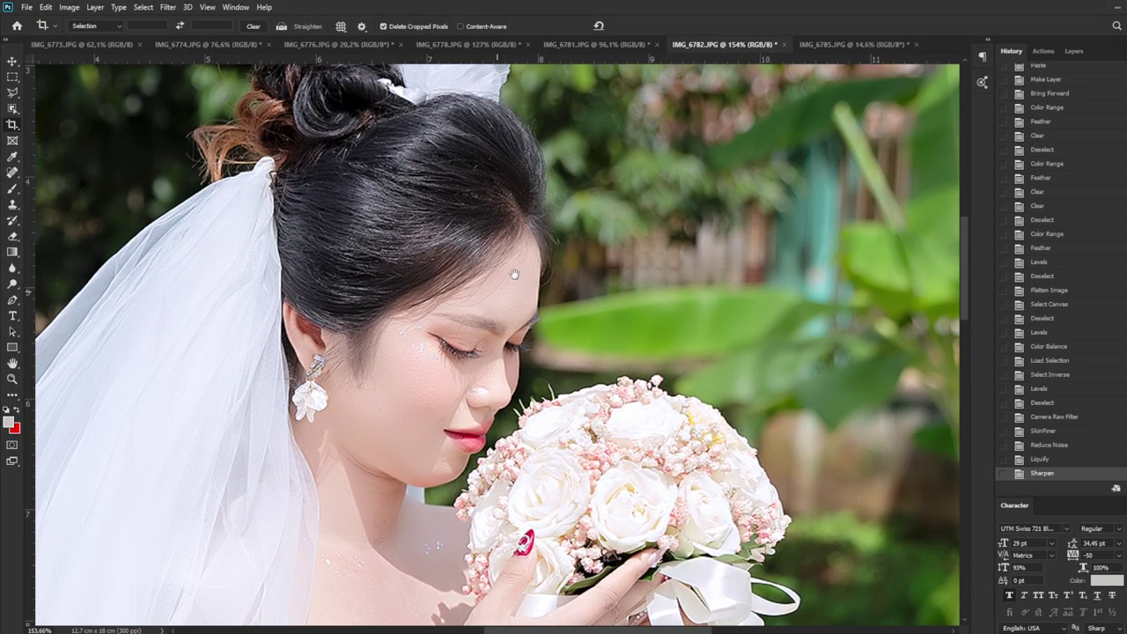
pyautogui.scroll(2, 483, 302)
pyautogui.scroll(-1, 481, 305)
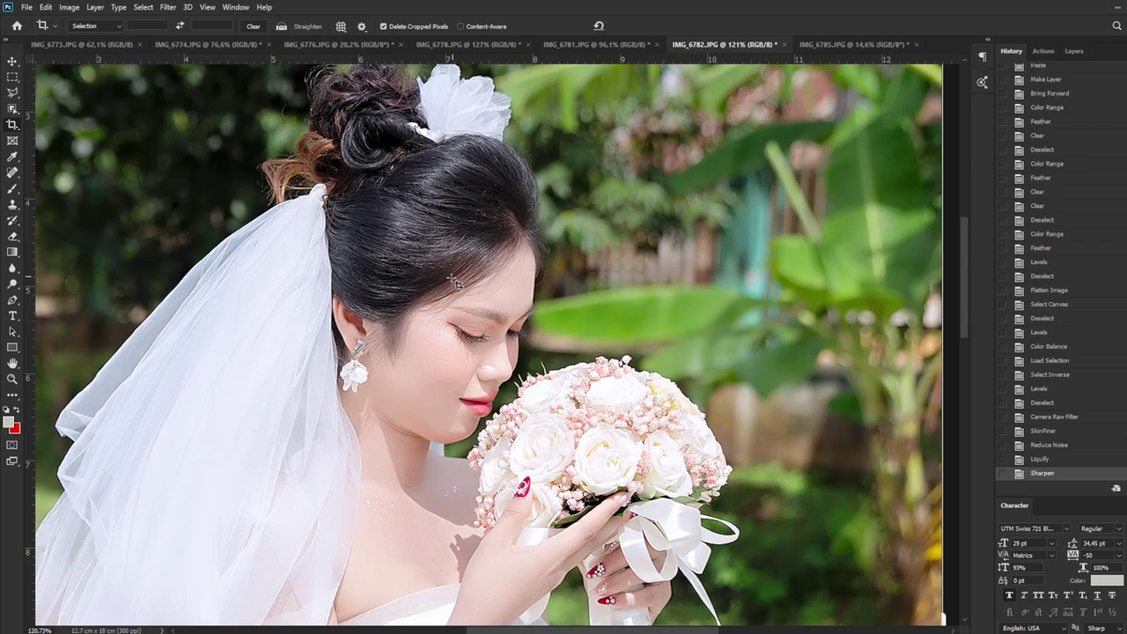
# Switch to the freehand Lasso tool, dismissing the no-pixels-selected feather warning
pyautogui.press('l')
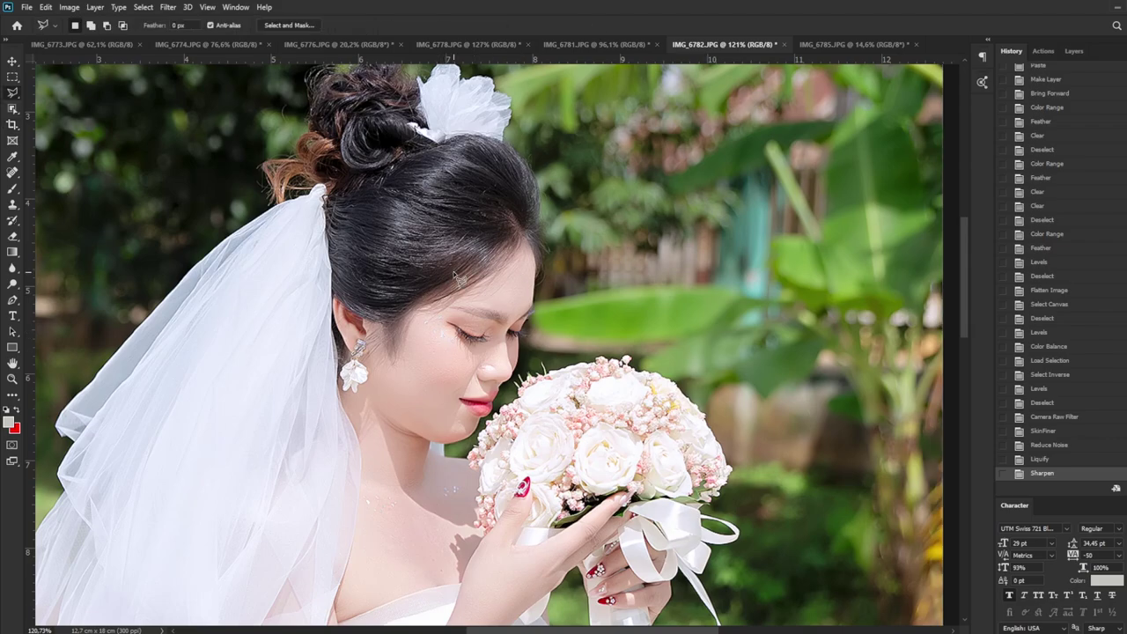
pyautogui.hotkey('shift', 'F6')
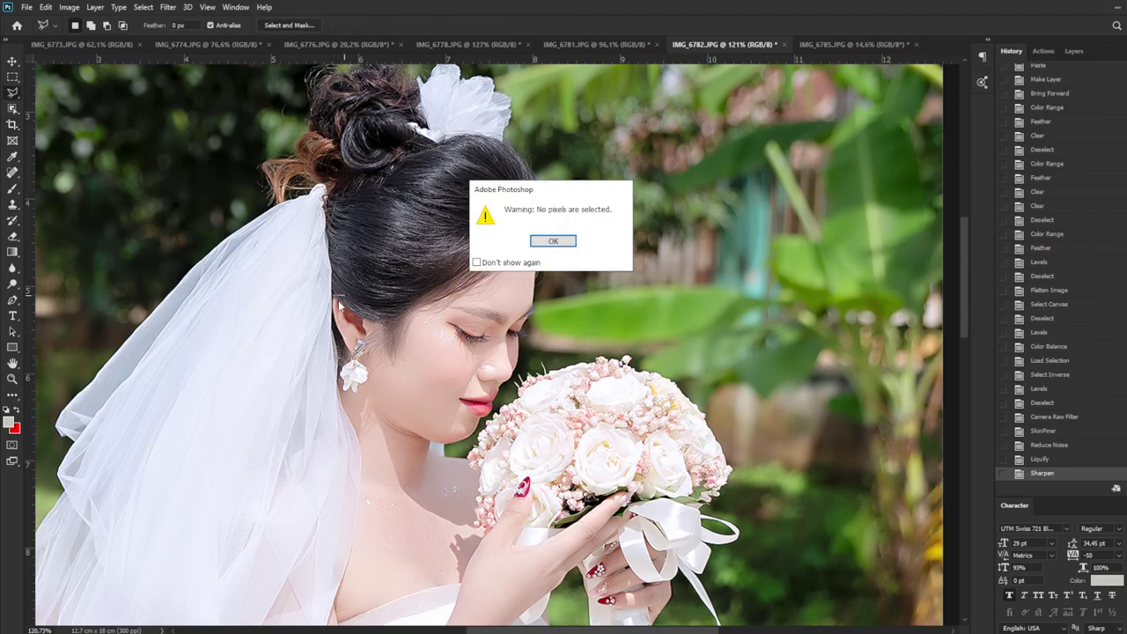
pyautogui.click(552, 242)
pyautogui.rightClick(12, 92)
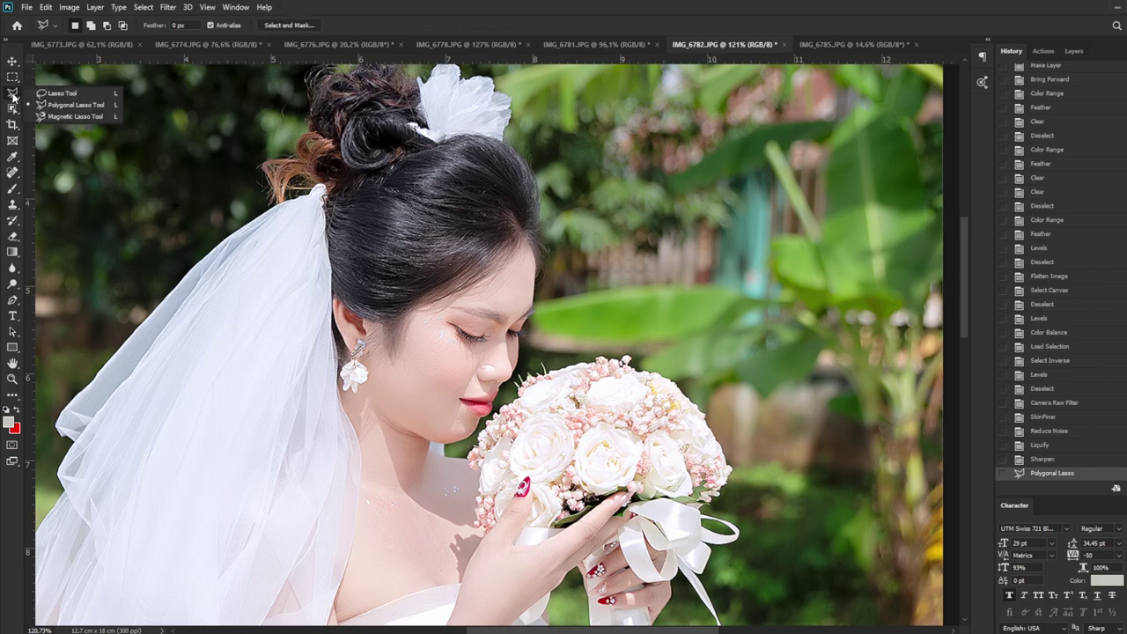
pyautogui.click(56, 102)
pyautogui.hotkey('shift', 'l')
pyautogui.scroll(2, 475, 307)
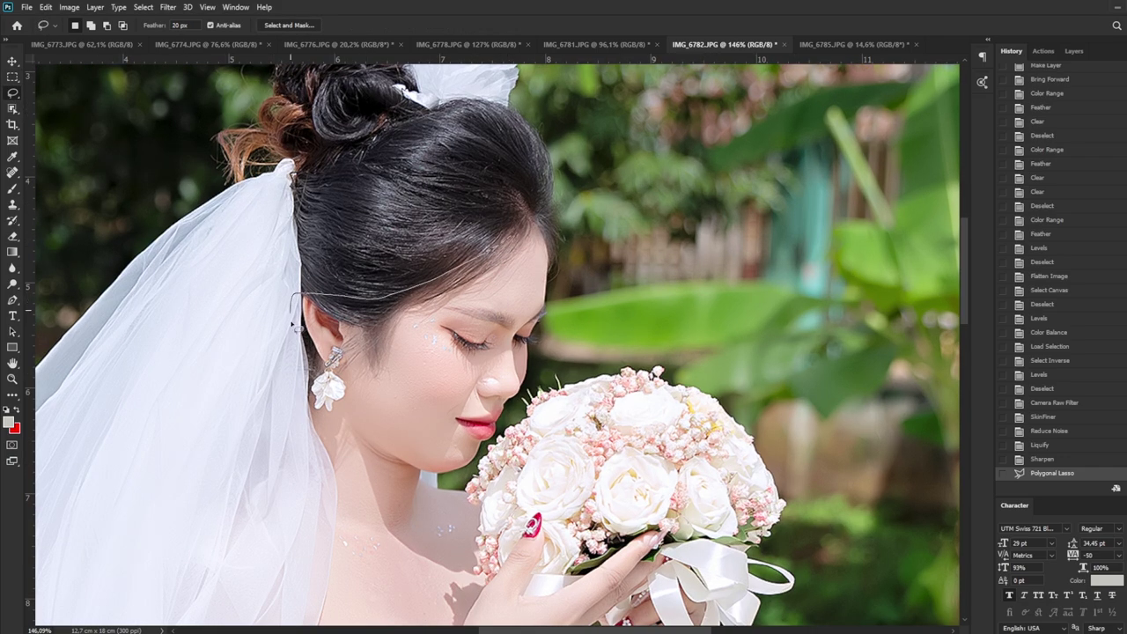
# Trace a Lasso selection around the bride's face and neck
pyautogui.moveTo(335, 519); pyautogui.dragTo(388, 500)
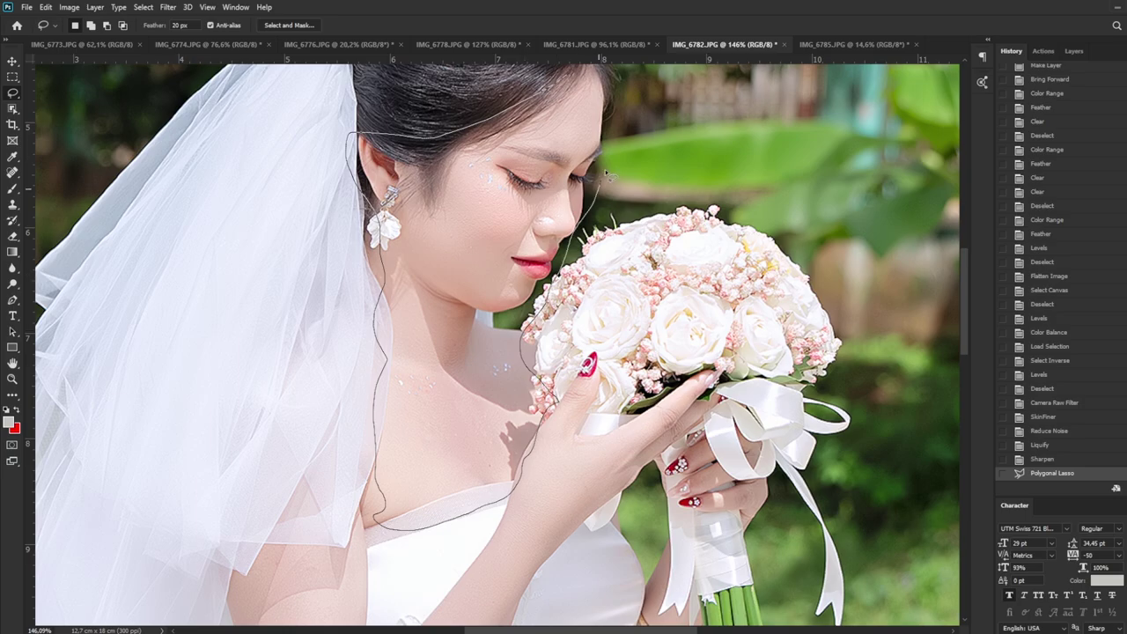
pyautogui.moveTo(587, 71); pyautogui.dragTo(589, 79)
pyautogui.scroll(-3, 458, 317)
pyautogui.scroll(2, 457, 317)
pyautogui.scroll(-4, 458, 308)
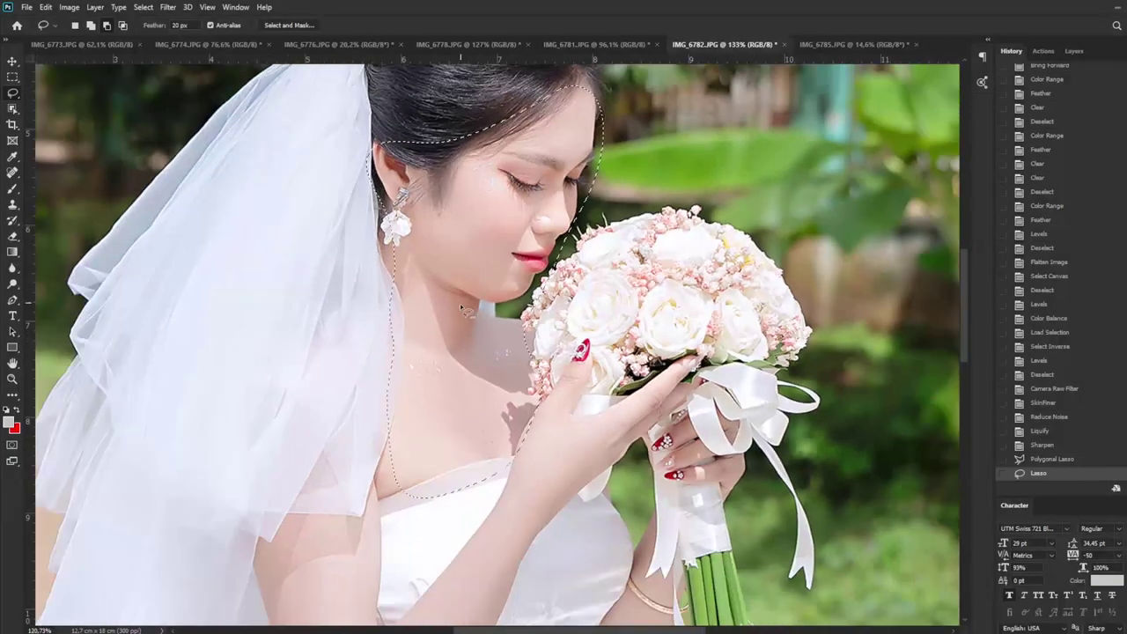
# Open Levels on the face selection, cancel it, and clear the selection
pyautogui.hotkey('ctrl', 'l')
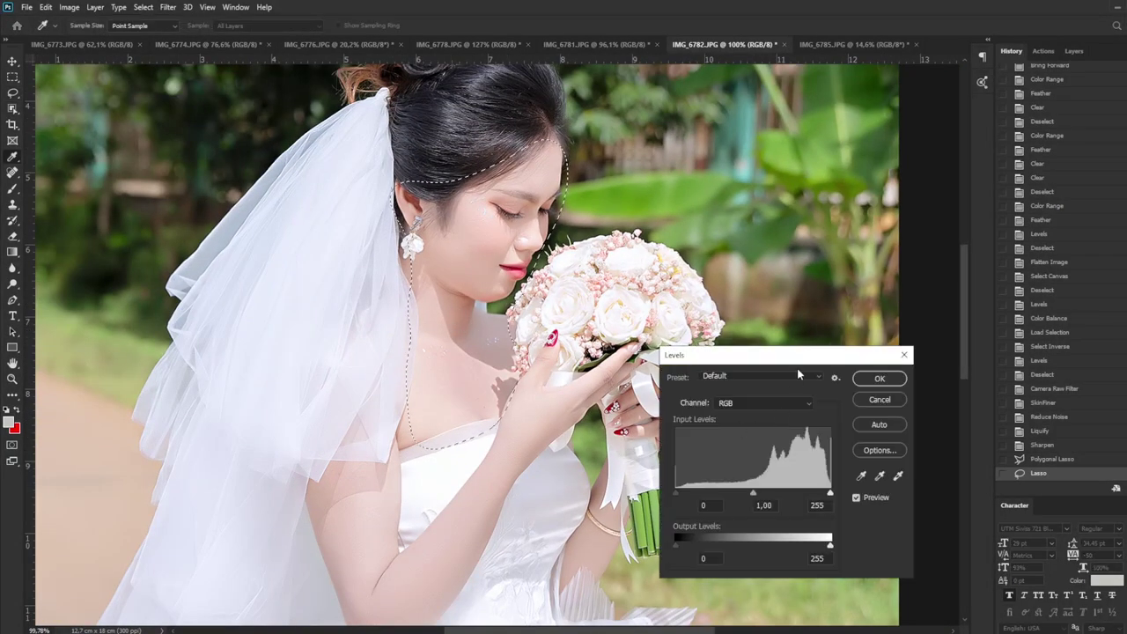
pyautogui.moveTo(798, 361)
pyautogui.mouseDown()
pyautogui.moveTo(603, 308)
pyautogui.moveTo(275, 257)
pyautogui.mouseUp()
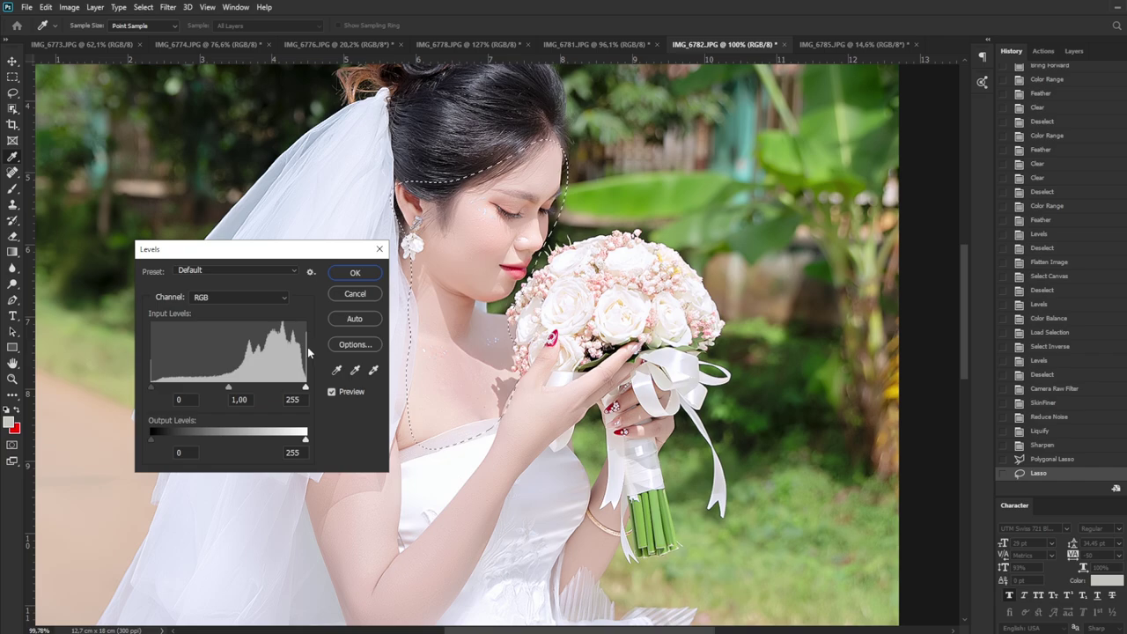
pyautogui.click(352, 299)
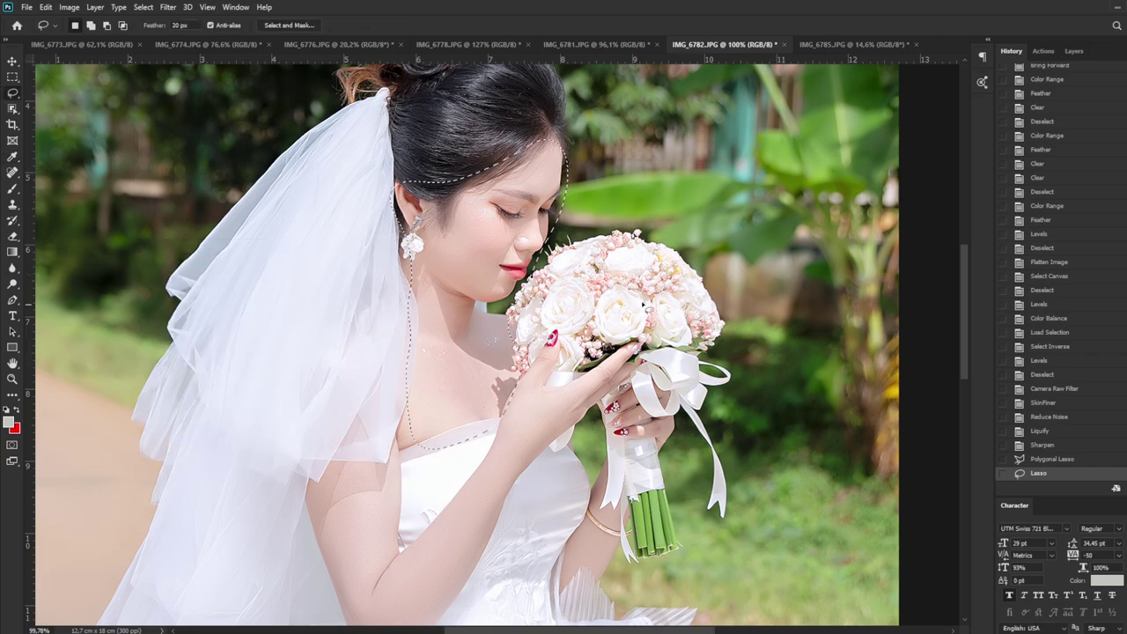
pyautogui.hotkey('ctrl', 'd')
pyautogui.scroll(-4, 520, 264)
pyautogui.scroll(-2, 519, 264)
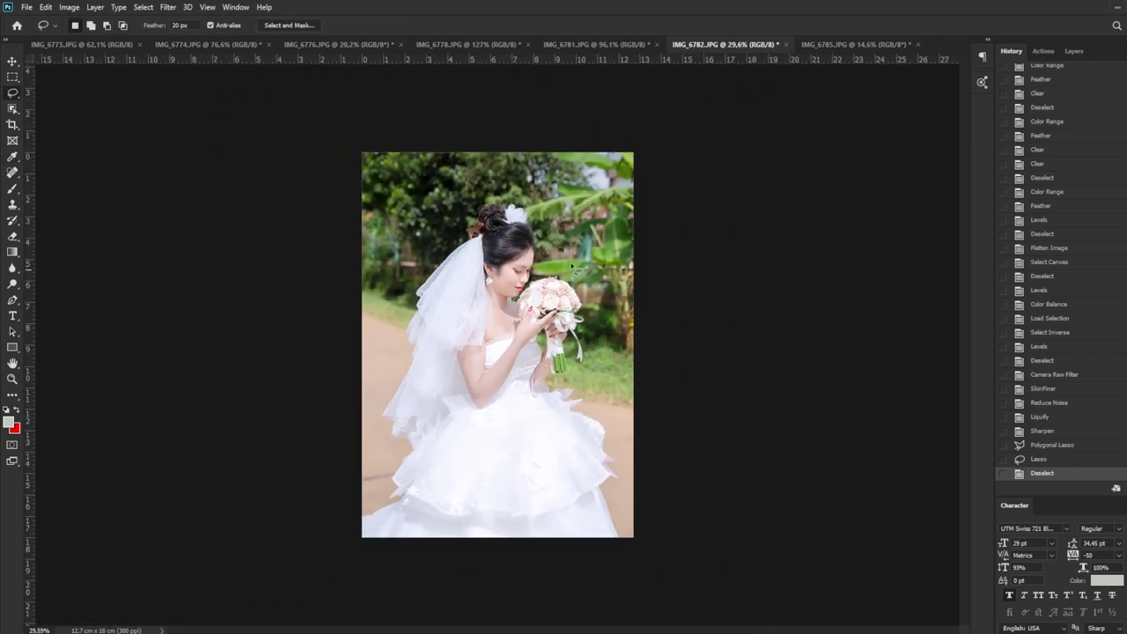
# Switch to IMG_6785 and commit a crop
pyautogui.click(837, 44)
pyautogui.press('c')
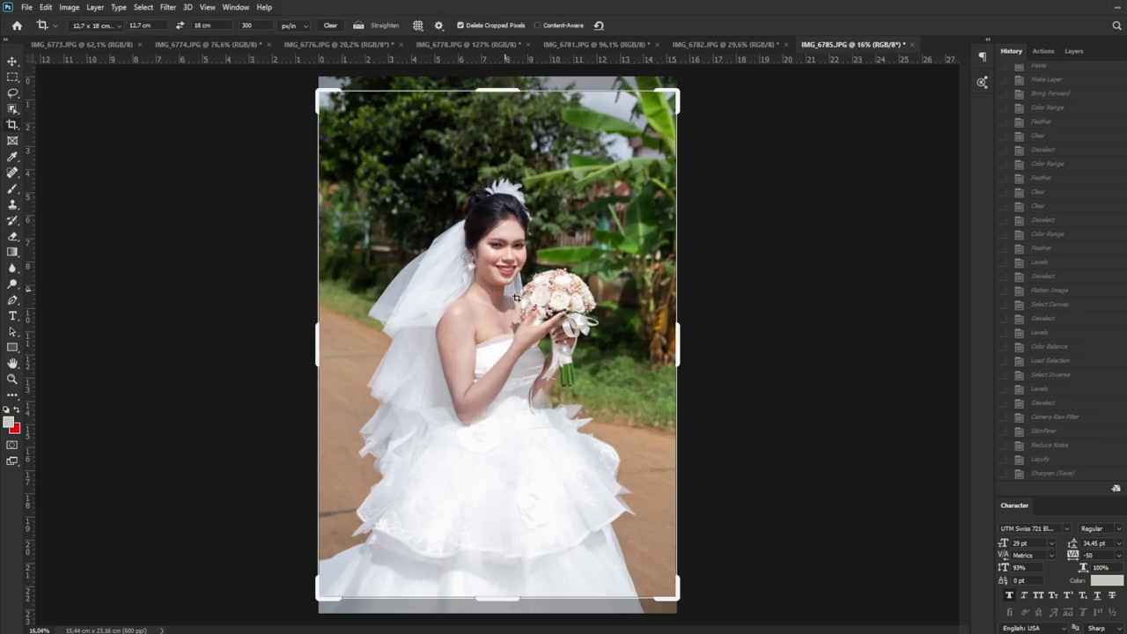
pyautogui.press('Return')
pyautogui.scroll(2, 528, 295)
pyautogui.scroll(3, 510, 281)
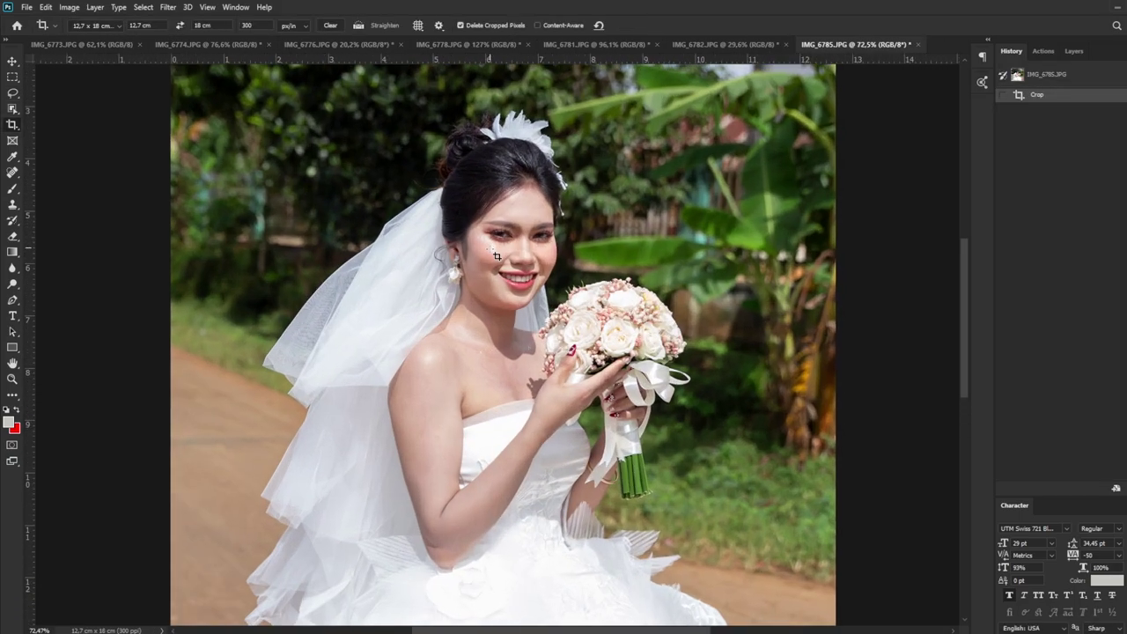
pyautogui.scroll(2, 491, 267)
# Run the brightening and colour-correction actions, with Camera Raw Exposure +0,10 and Blacks +34
pyautogui.press('F2')
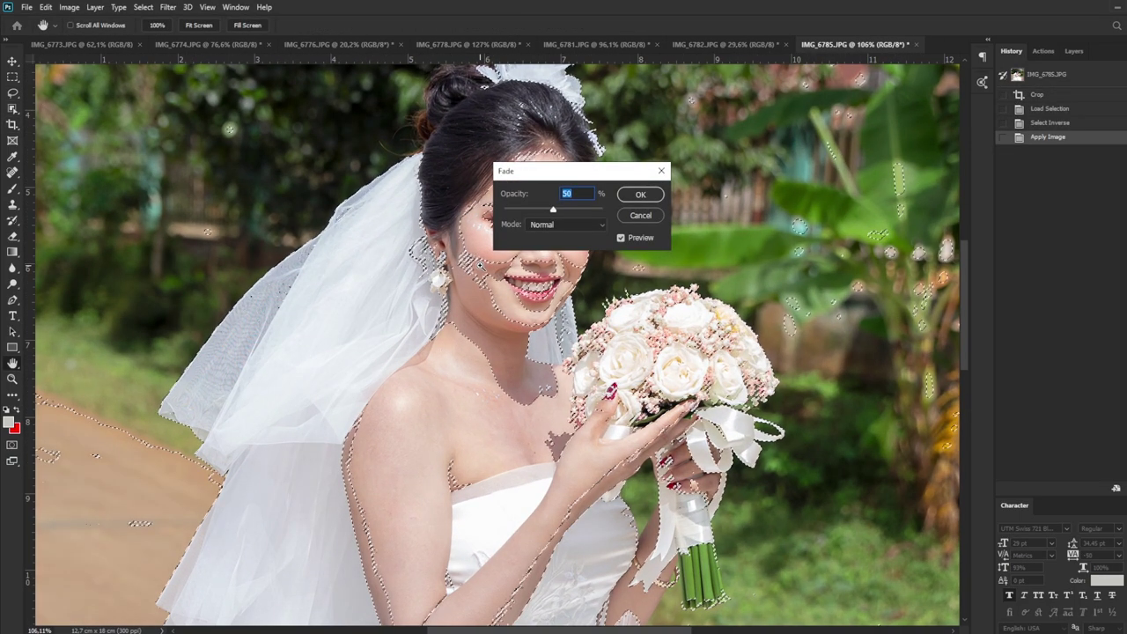
pyautogui.press('Return')
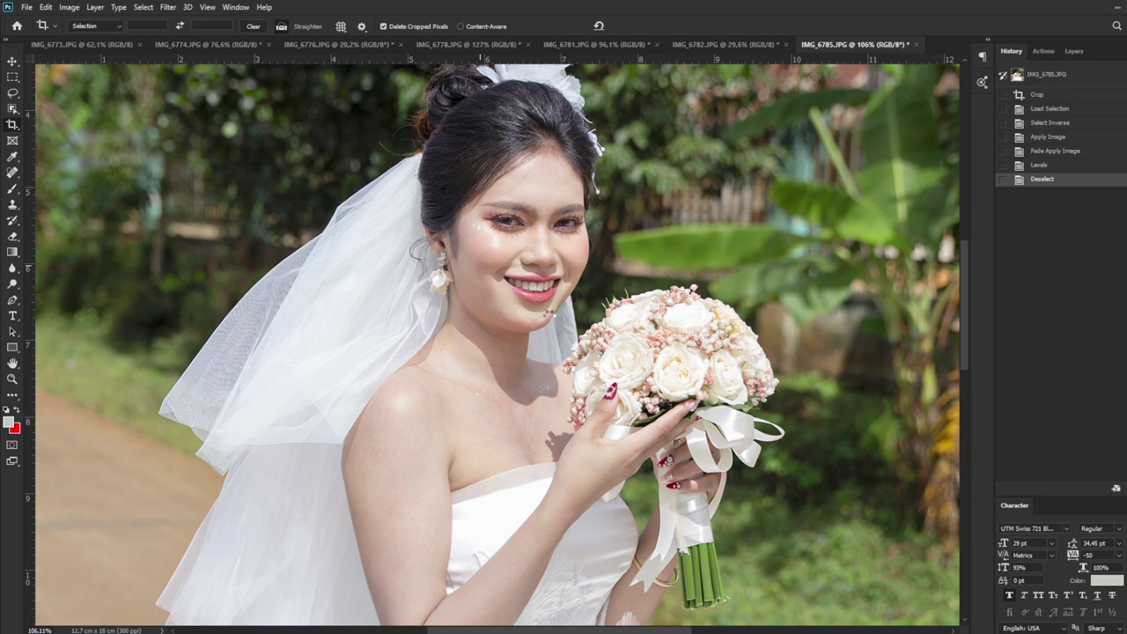
pyautogui.press('F3')
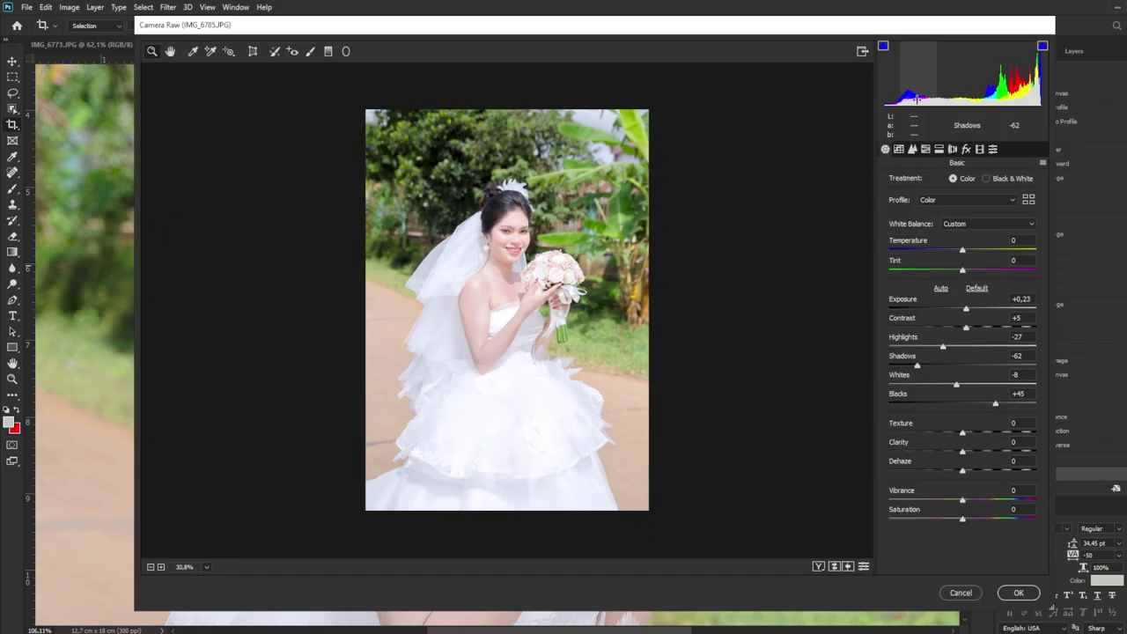
pyautogui.moveTo(963, 79); pyautogui.dragTo(902, 97)
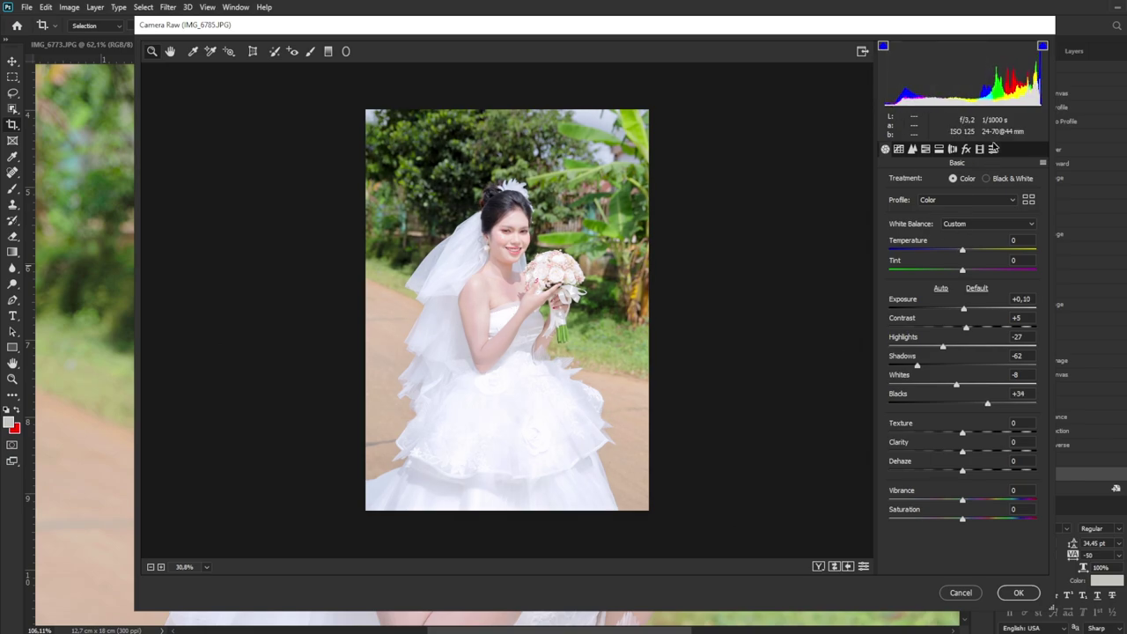
pyautogui.click(1018, 592)
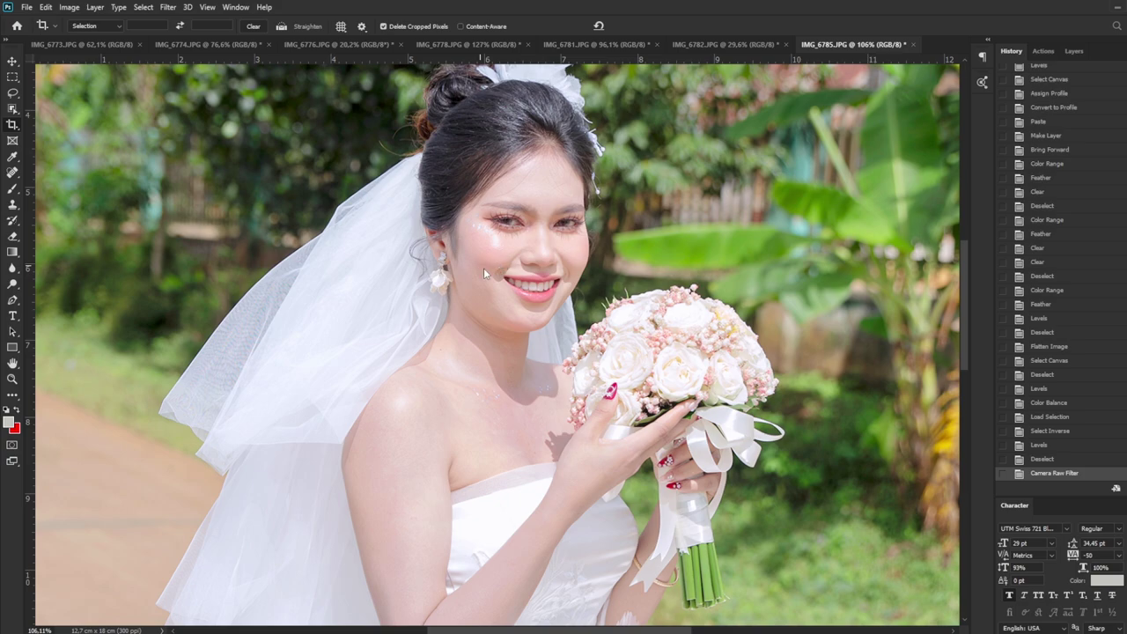
# Apply SkinFiner smoothing and Reduce Noise, then reshape the bride's jaw in Liquify
pyautogui.press('F2')
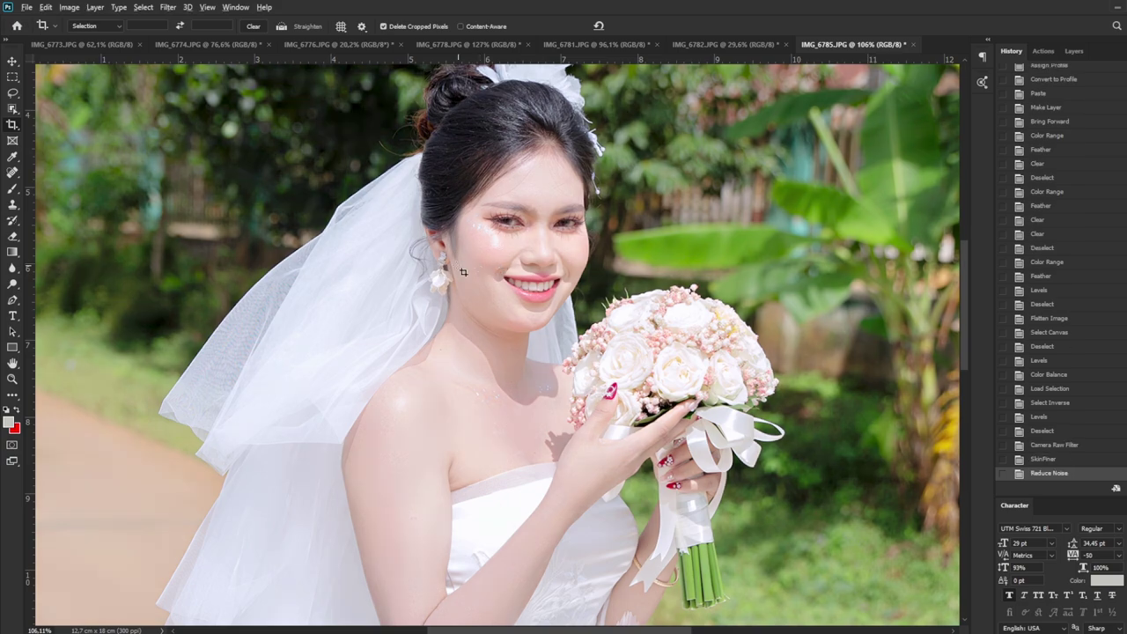
pyautogui.hotkey('ctrl', '0')
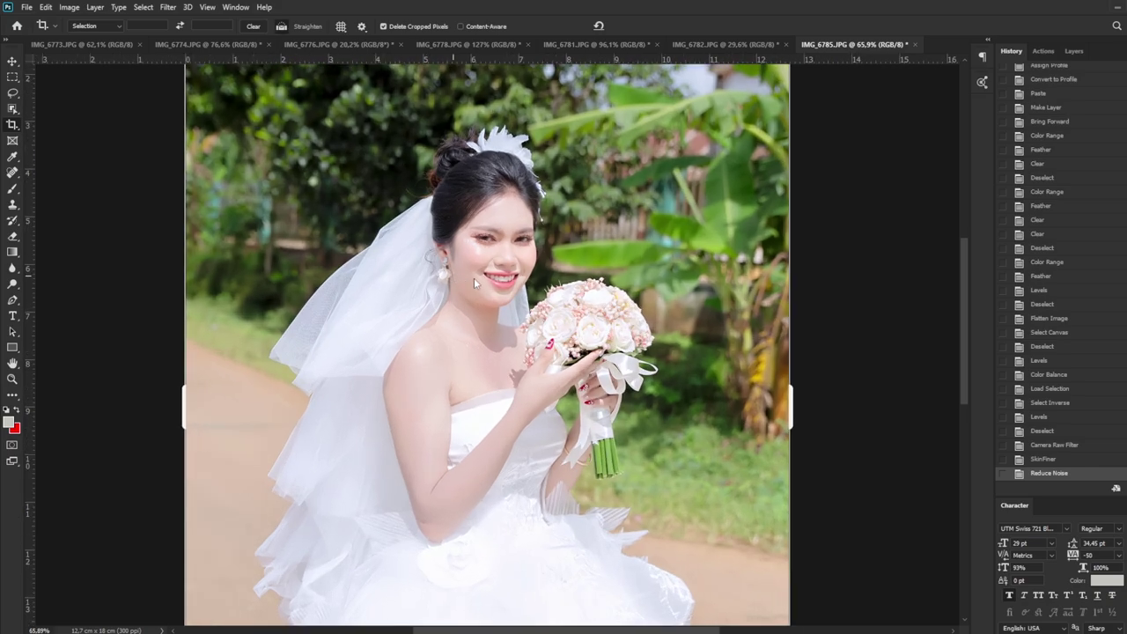
pyautogui.hotkey('shift', 'ctrl', 'x')
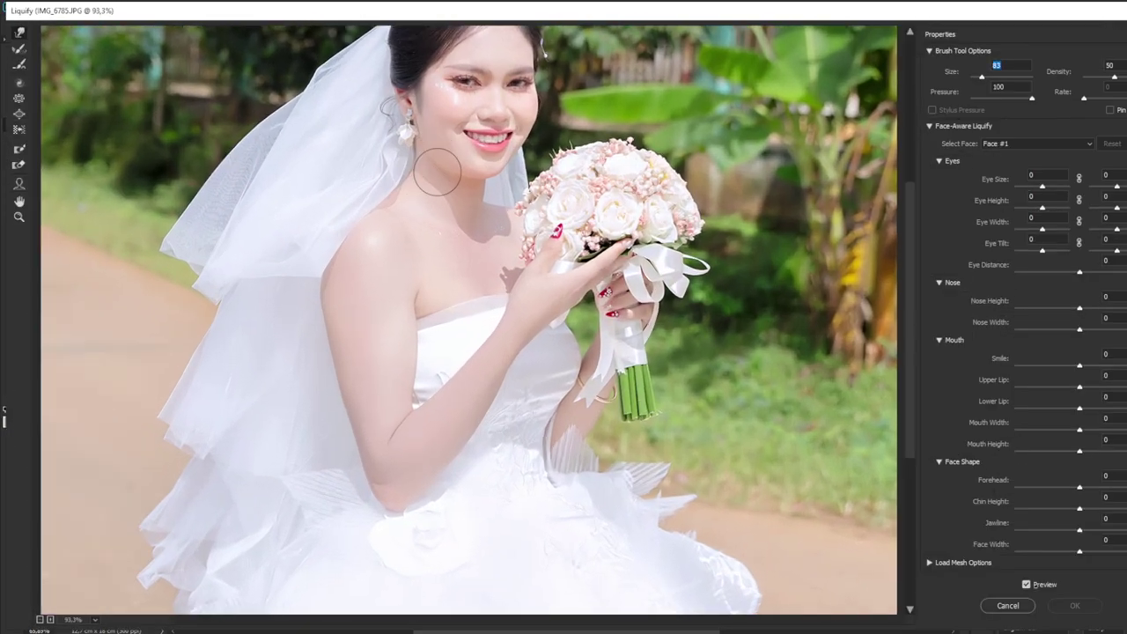
pyautogui.scroll(3, 450, 275)
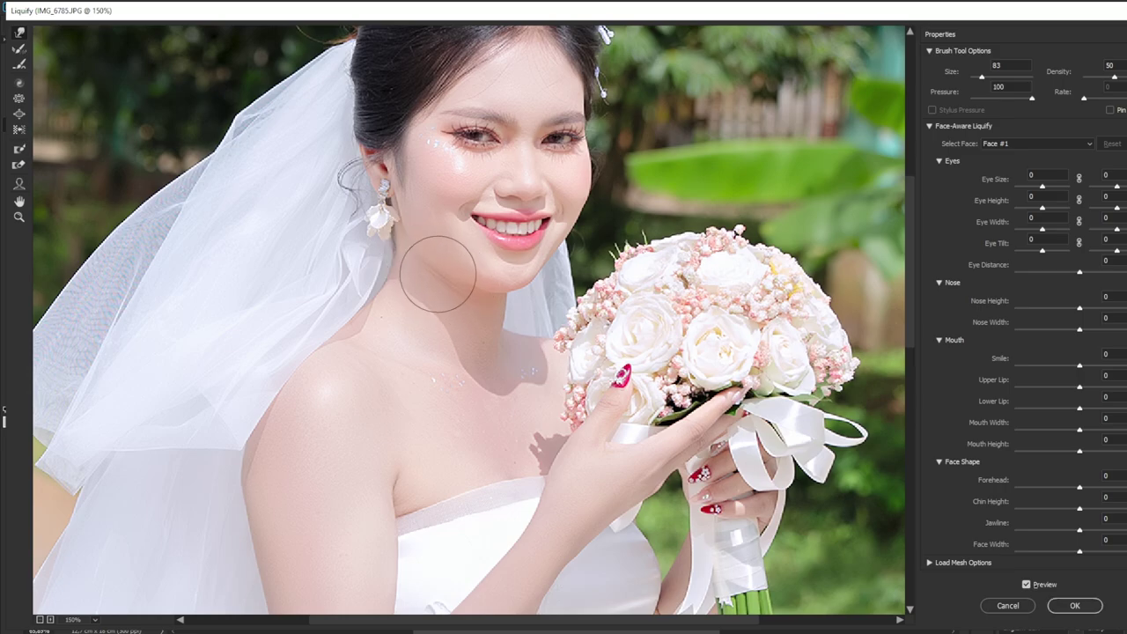
pyautogui.click(1091, 612)
# Apply Sharpen and compare before and after with undo and redo
pyautogui.scroll(2, 497, 273)
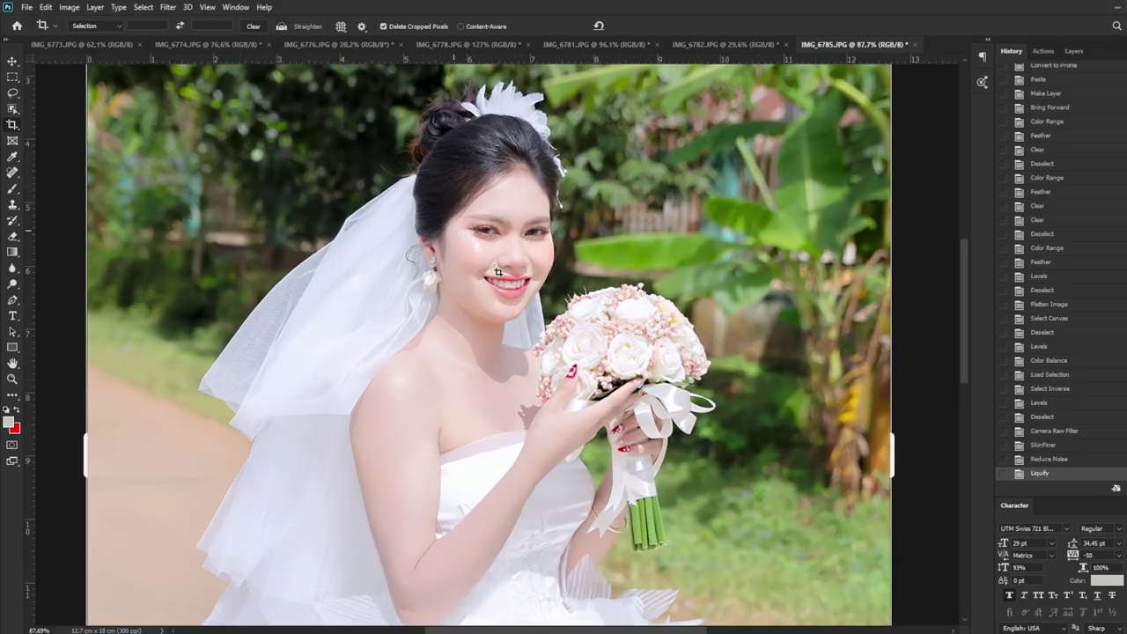
pyautogui.hotkey('ctrl', 'f')
pyautogui.scroll(2, 498, 272)
pyautogui.scroll(2, 506, 255)
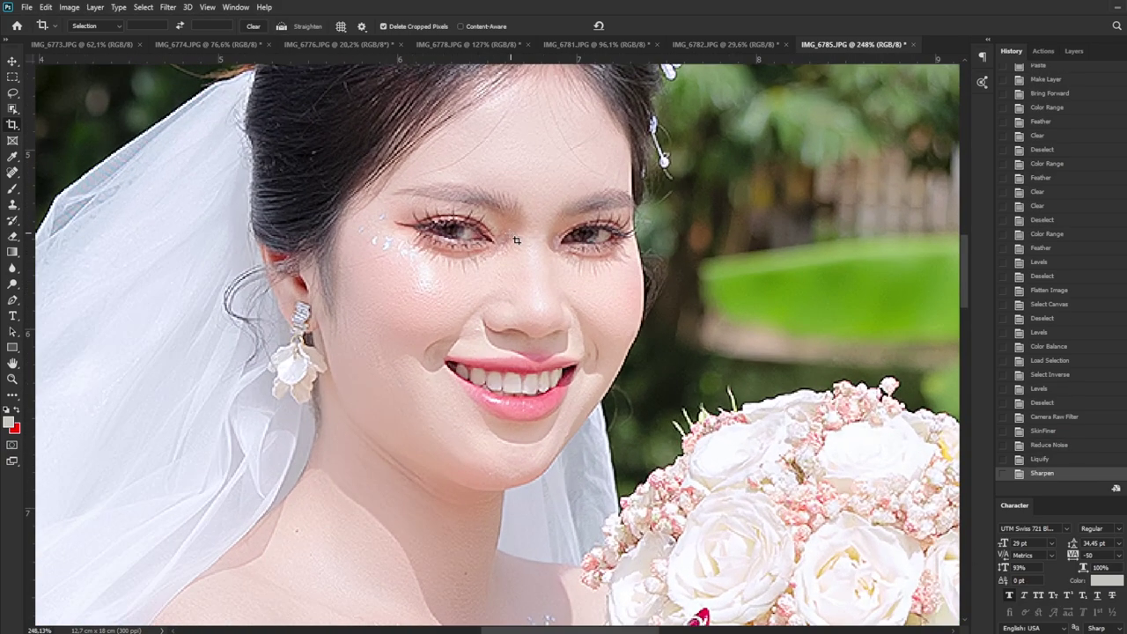
pyautogui.hotkey('ctrl', 'z')
pyautogui.scroll(1, 508, 248)
pyautogui.scroll(1, 506, 253)
pyautogui.hotkey('ctrl', 'shift', 'z')
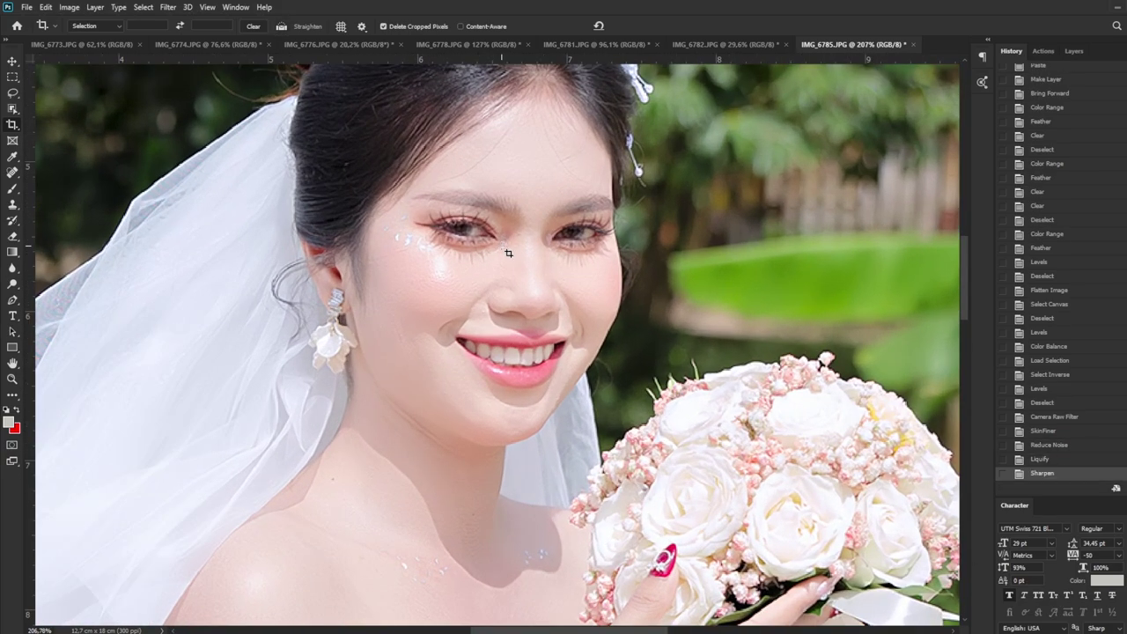
# Save the sharpened IMG_6785 photo
pyautogui.scroll(-1, 513, 271)
pyautogui.scroll(-6, 511, 264)
pyautogui.scroll(-3, 506, 290)
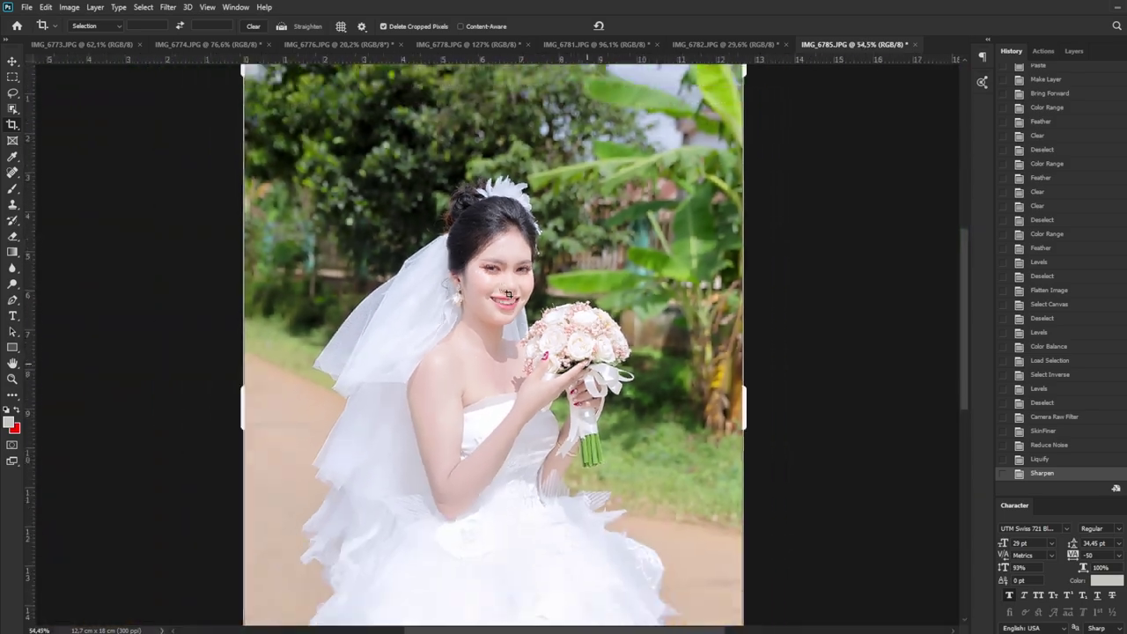
pyautogui.scroll(-1, 506, 299)
pyautogui.scroll(-1, 506, 298)
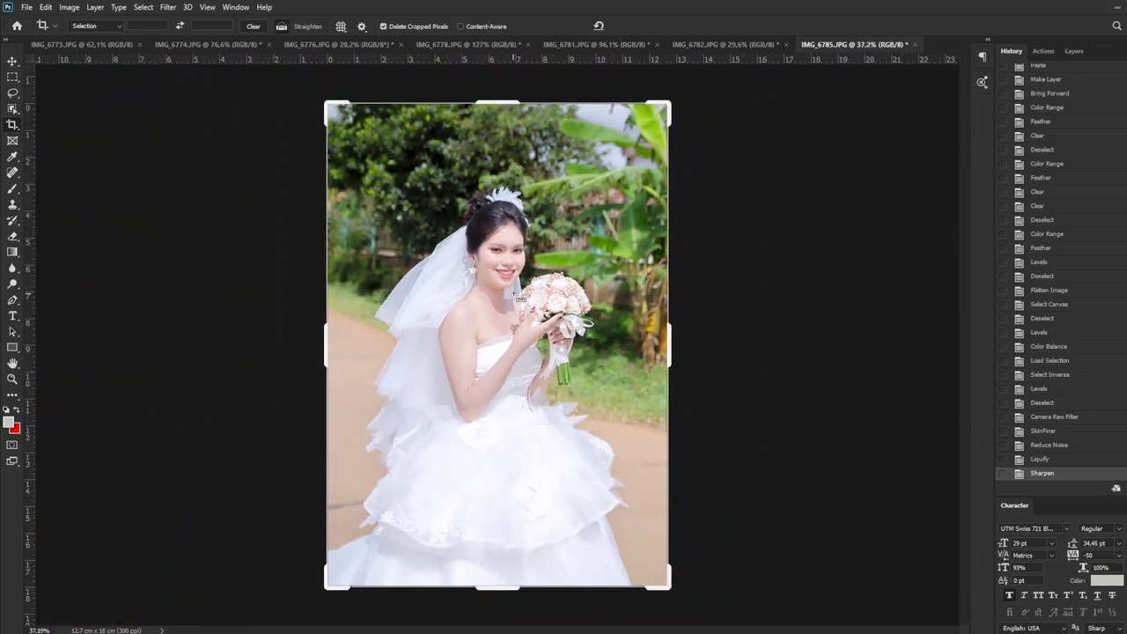
pyautogui.hotkey('ctrl', 's')
# Flip through IMG_6782, IMG_6781 and IMG_6778, zooming in to inspect them
pyautogui.click(754, 47)
pyautogui.click(629, 46)
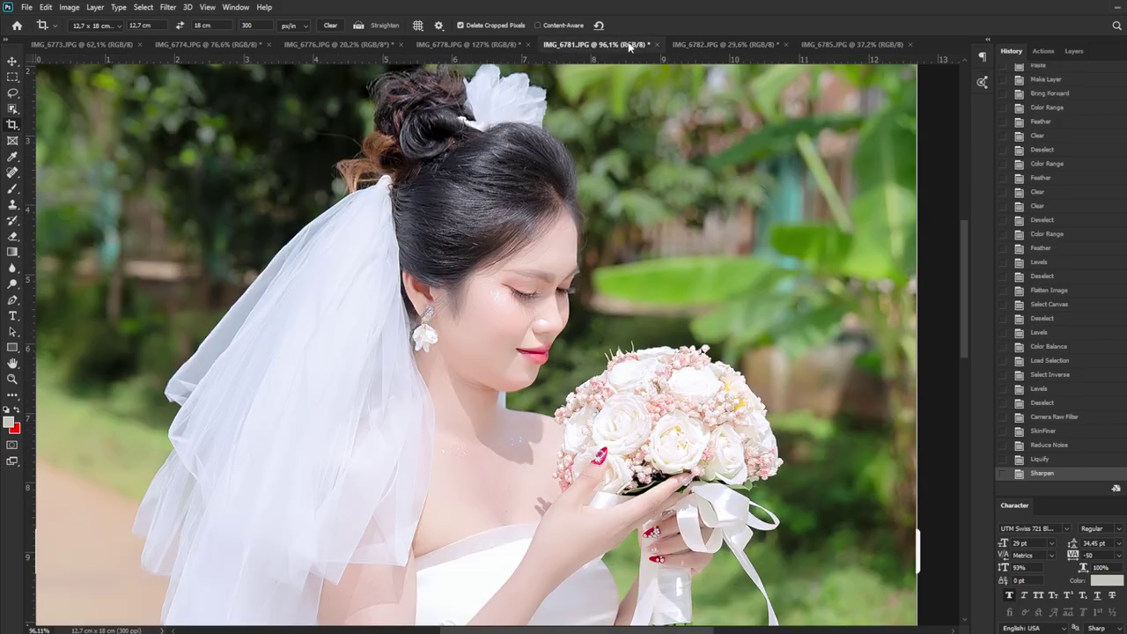
pyautogui.scroll(2, 537, 342)
pyautogui.click(722, 44)
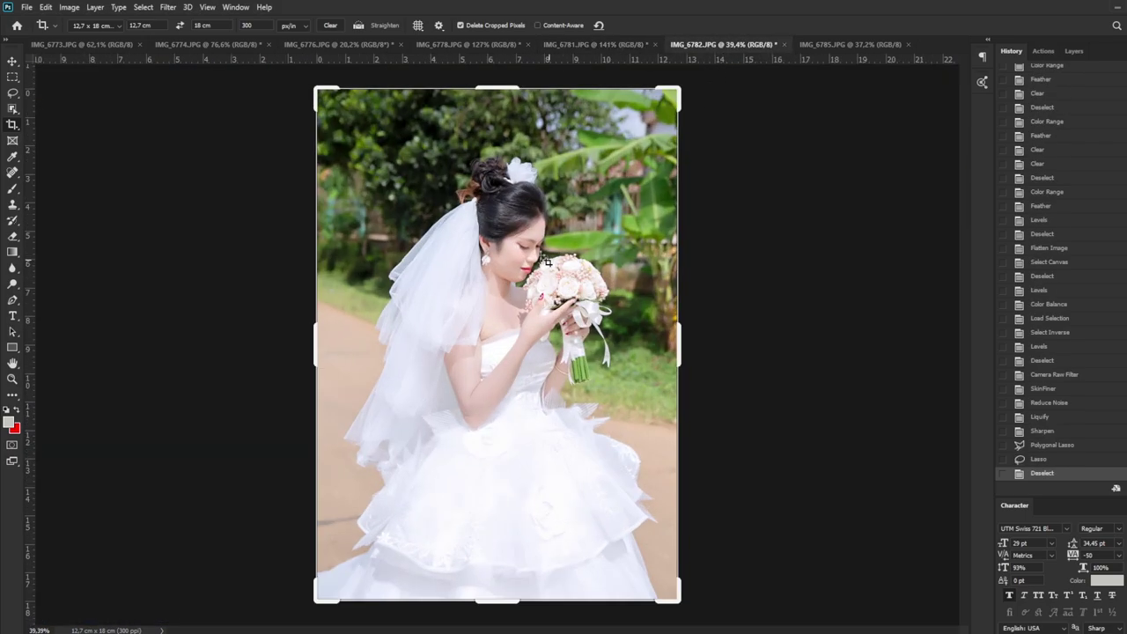
pyautogui.scroll(2, 544, 282)
pyautogui.scroll(2, 543, 282)
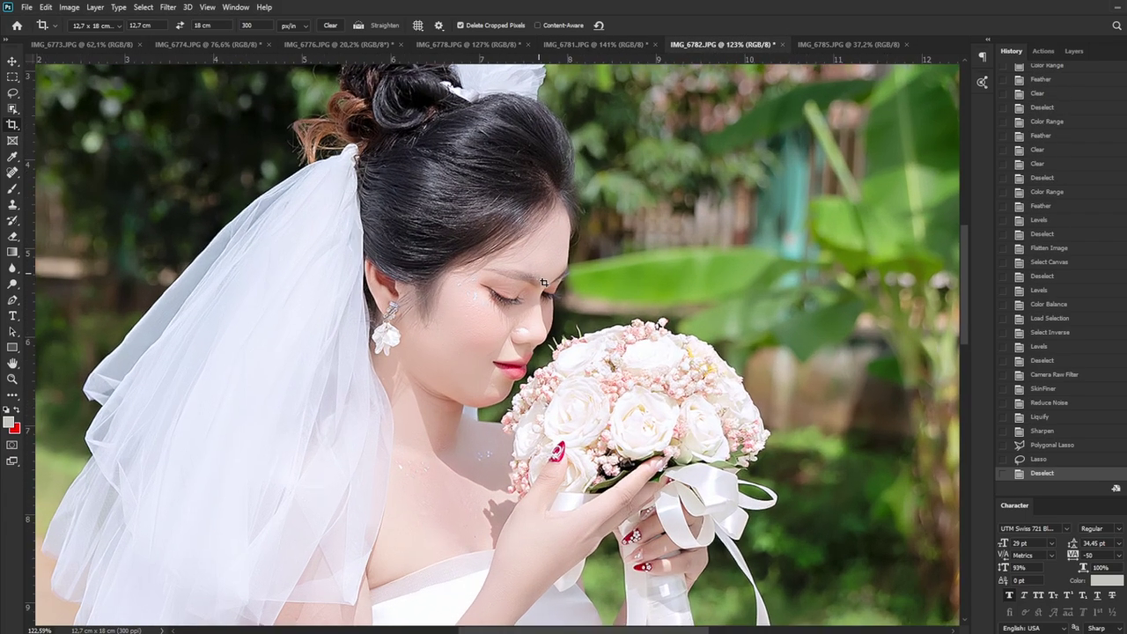
pyautogui.click(467, 44)
pyautogui.scroll(1, 527, 339)
pyautogui.scroll(2, 526, 340)
pyautogui.scroll(1, 526, 339)
pyautogui.scroll(-1, 527, 340)
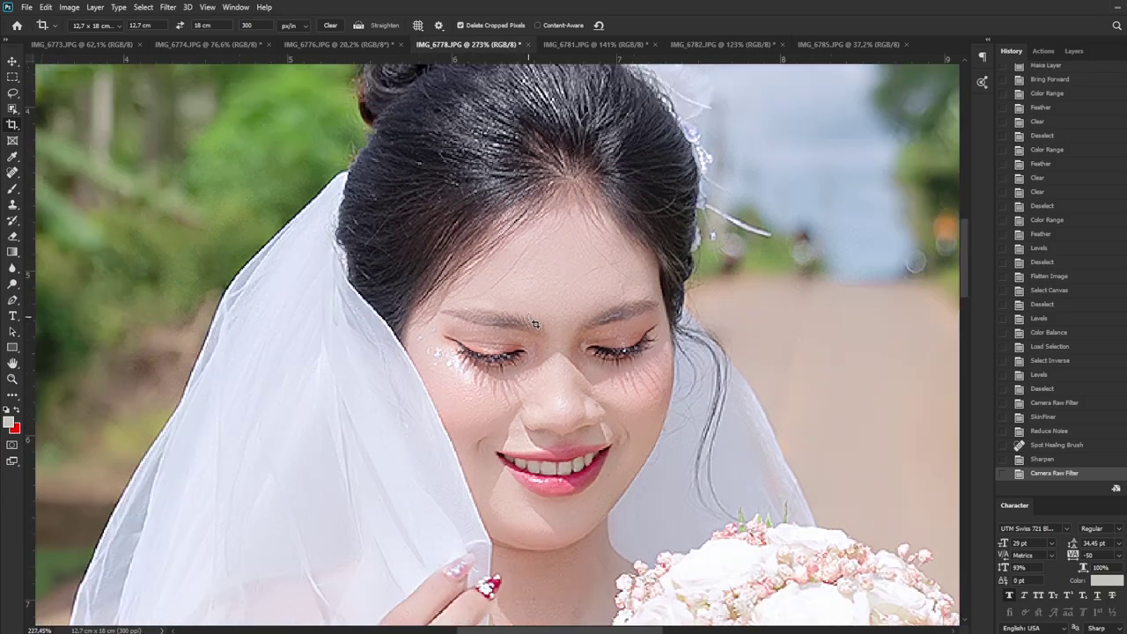
pyautogui.scroll(-2, 362, 196)
# Inspect IMG_6776 and IMG_6774, zooming and panning across them
pyautogui.click(351, 42)
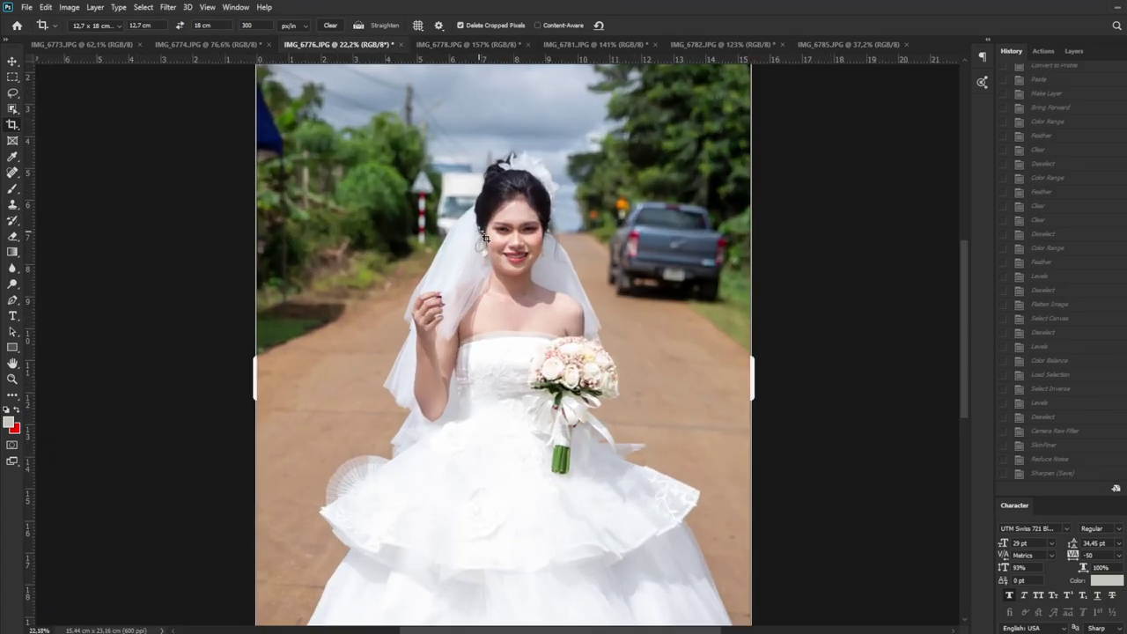
pyautogui.scroll(-1, 556, 300)
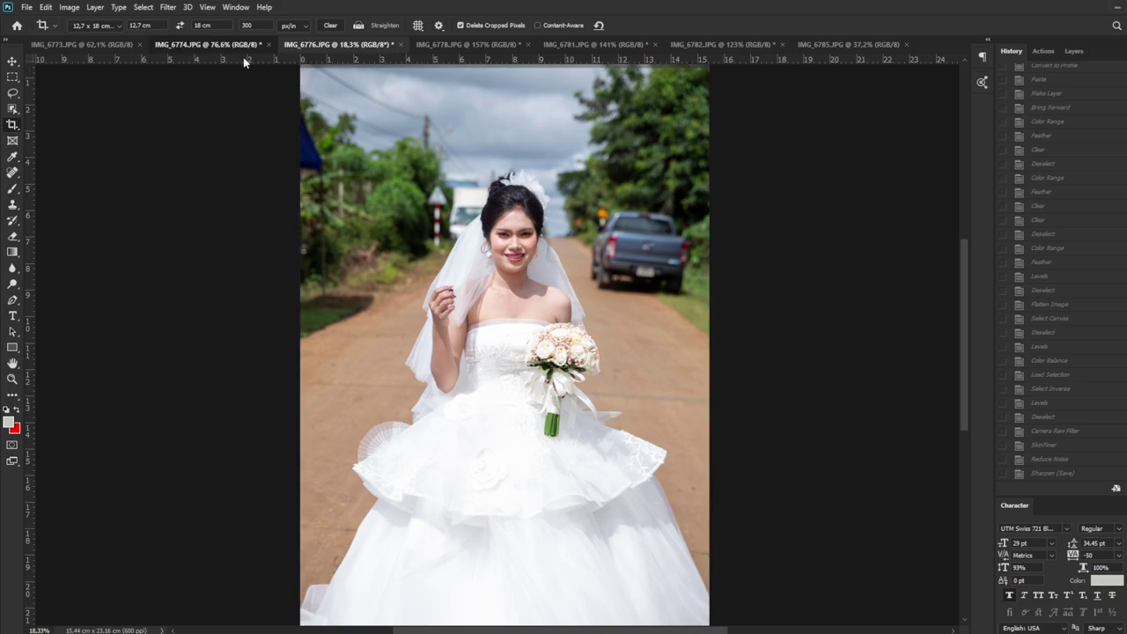
pyautogui.click(246, 50)
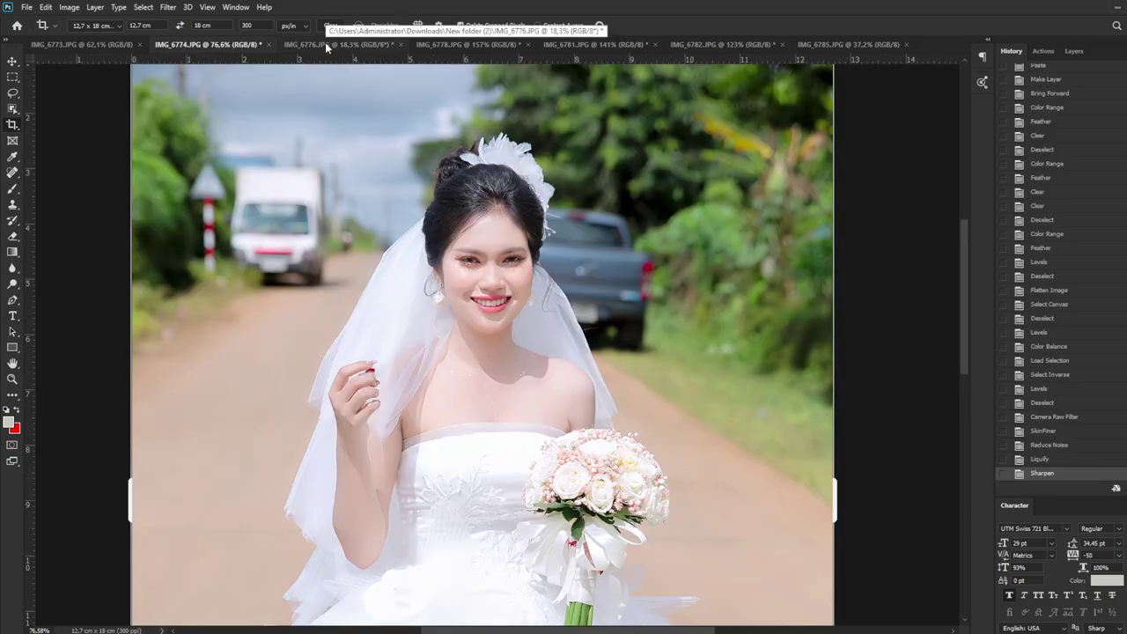
pyautogui.scroll(-1, 508, 258)
pyautogui.scroll(-1, 508, 260)
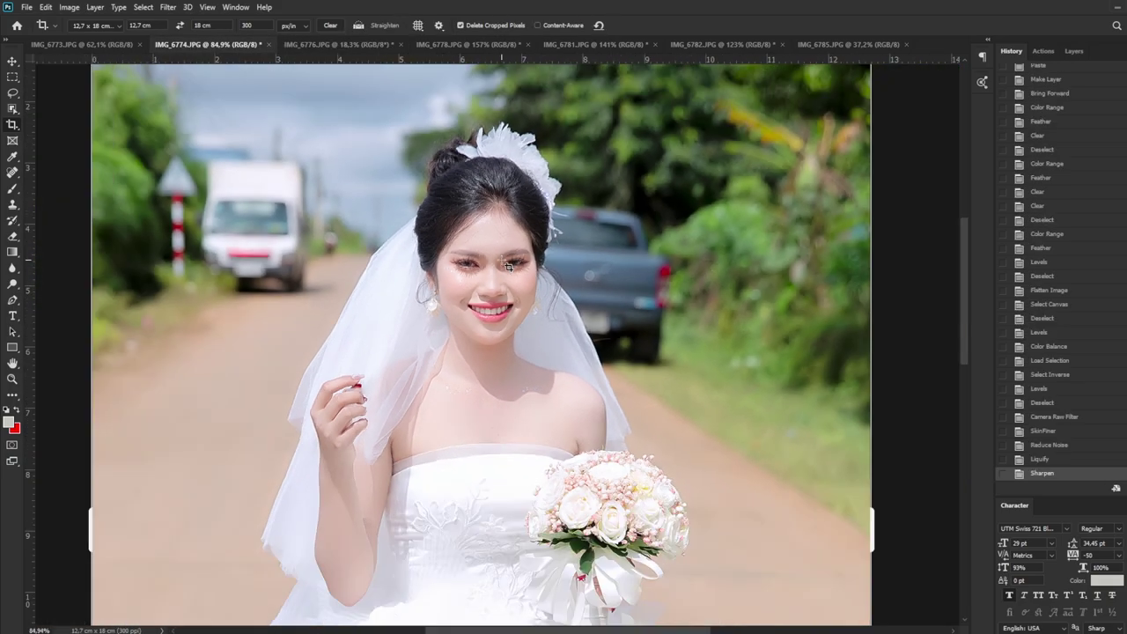
pyautogui.scroll(-1, 507, 269)
pyautogui.click(359, 48)
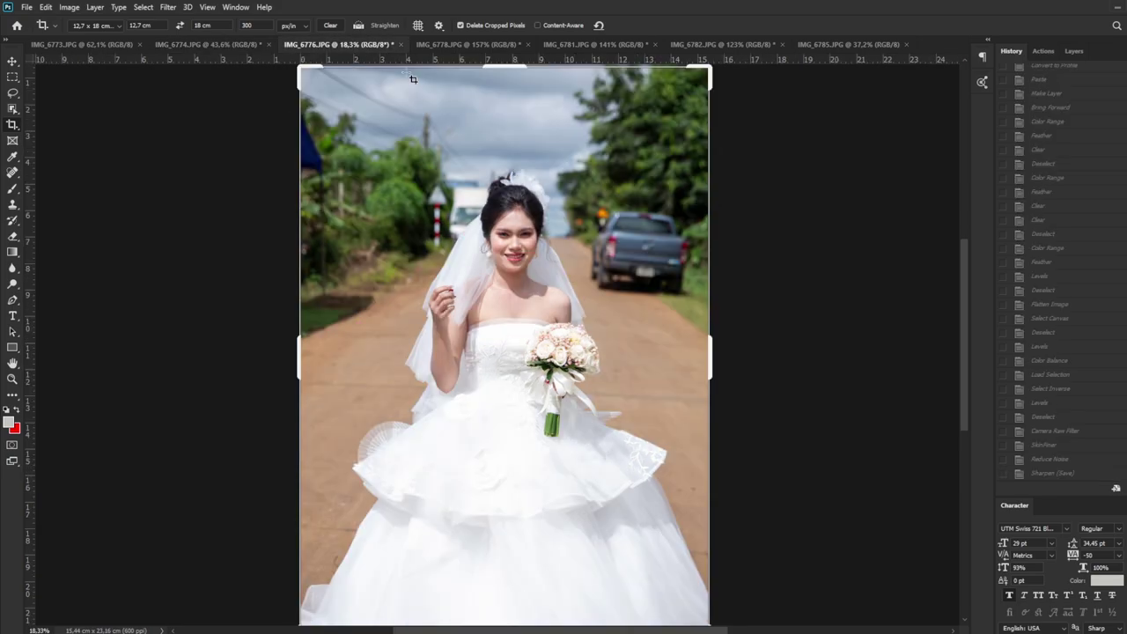
pyautogui.click(231, 44)
pyautogui.click(367, 44)
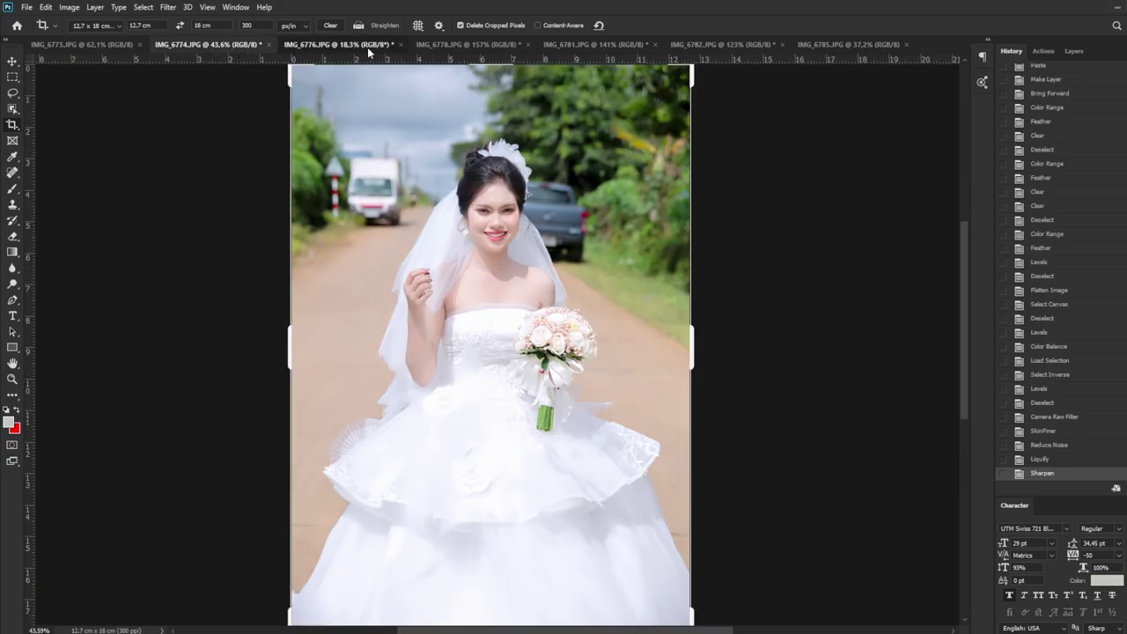
pyautogui.scroll(1, 561, 223)
pyautogui.scroll(2, 562, 217)
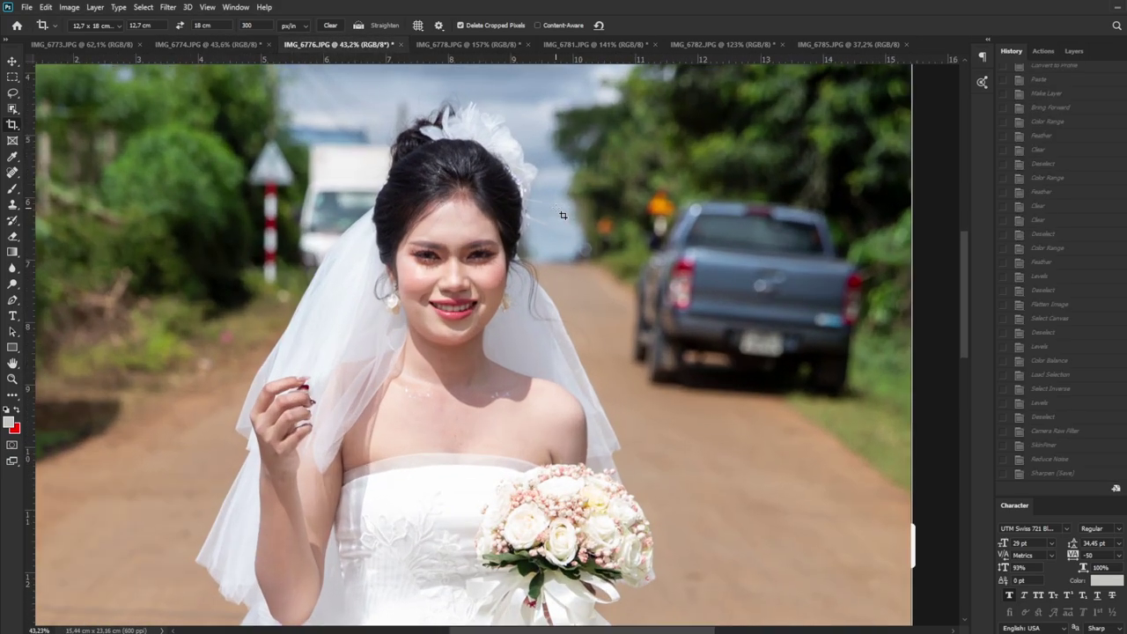
pyautogui.hscroll(-3, 480, 248)
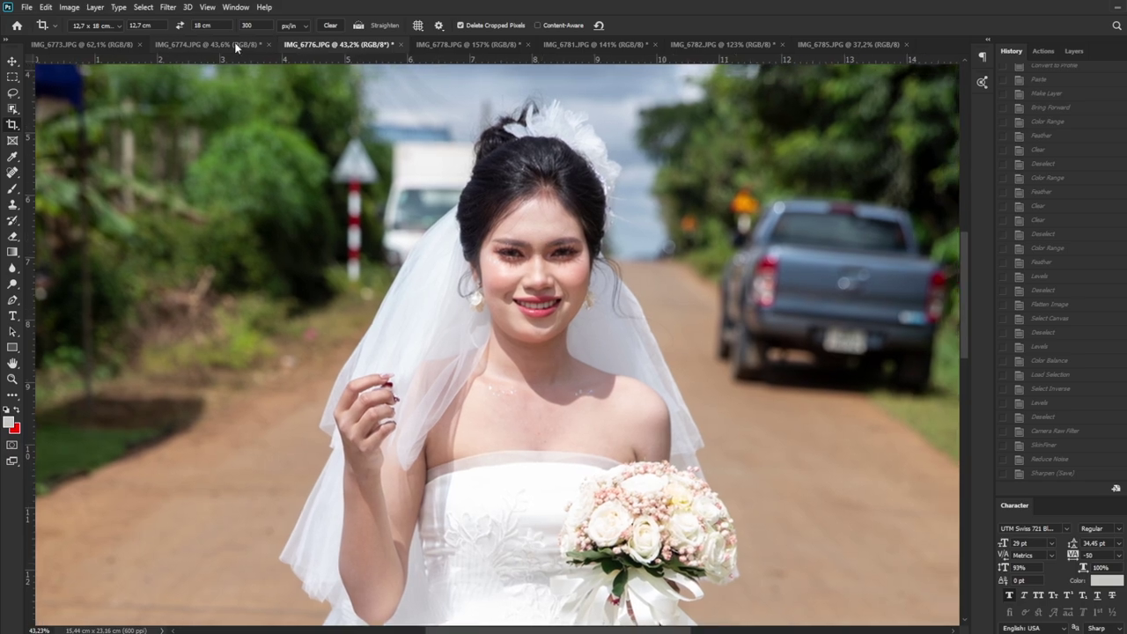
# Toggle between IMG_6774 and IMG_6776 to compare their brightness
pyautogui.click(235, 46)
pyautogui.scroll(2, 546, 211)
pyautogui.scroll(2, 546, 212)
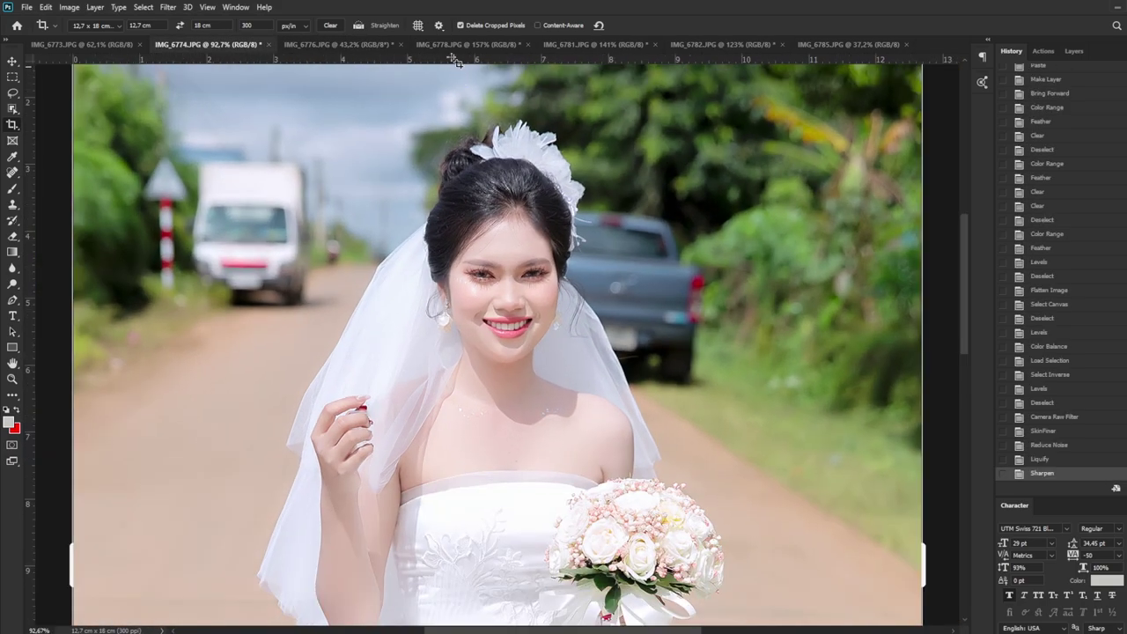
pyautogui.click(321, 45)
pyautogui.click(233, 44)
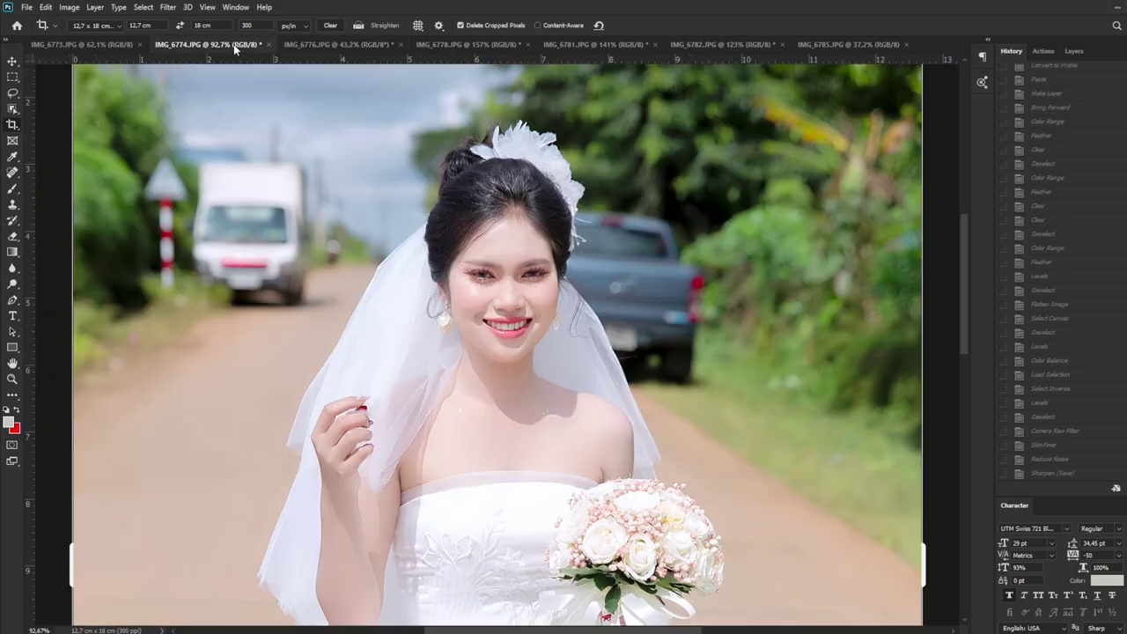
pyautogui.click(335, 46)
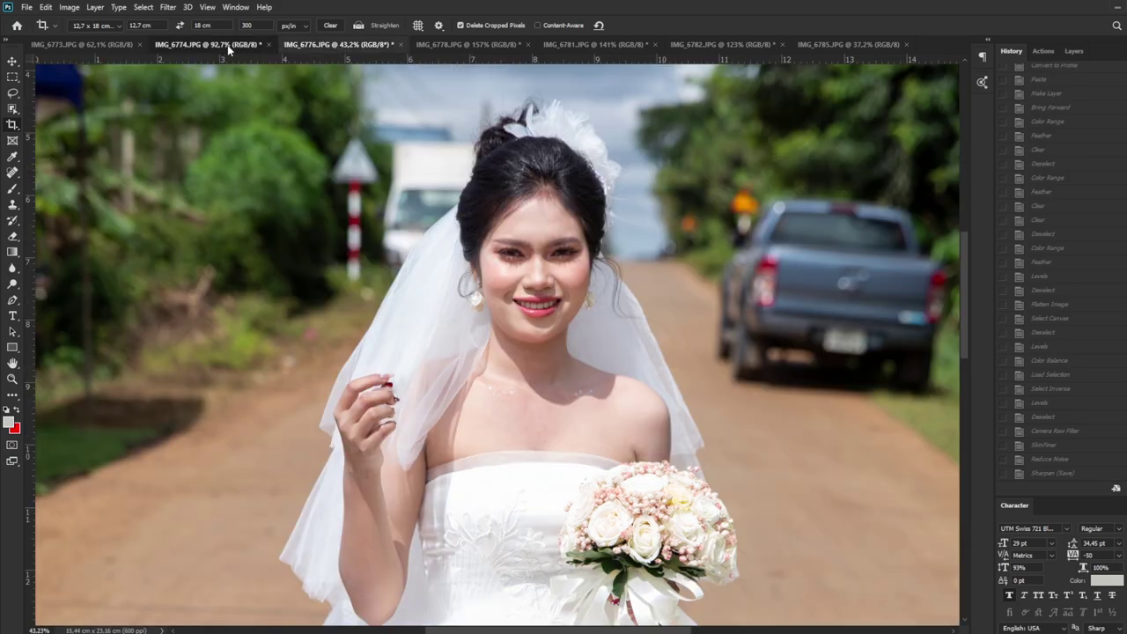
pyautogui.click(227, 45)
pyautogui.click(310, 46)
# Switch to IMG_6773 and commit its 12.7 × 18 cm crop
pyautogui.click(105, 44)
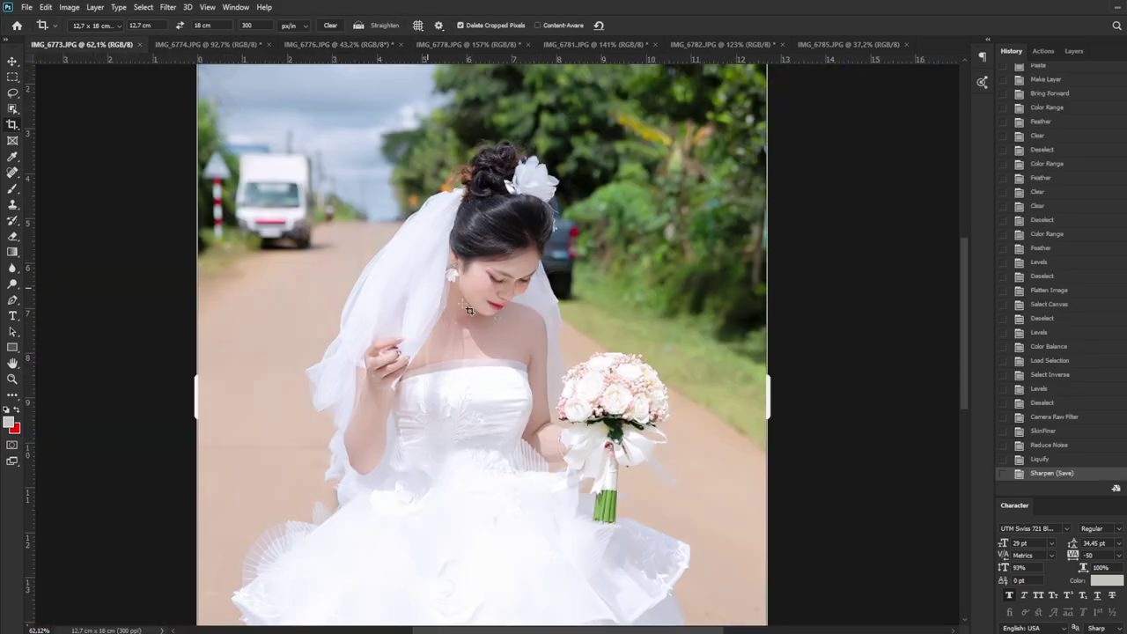
pyautogui.scroll(2, 469, 309)
pyautogui.scroll(1, 475, 308)
pyautogui.scroll(2, 501, 301)
pyautogui.scroll(2, 513, 298)
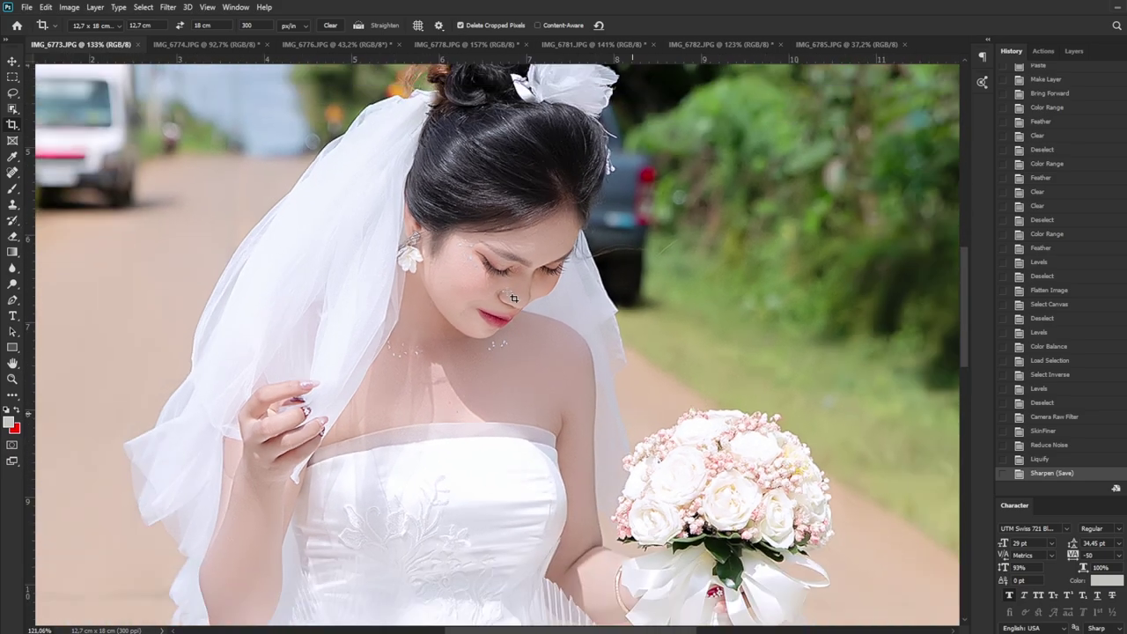
pyautogui.scroll(-4, 514, 297)
pyautogui.scroll(-4, 513, 306)
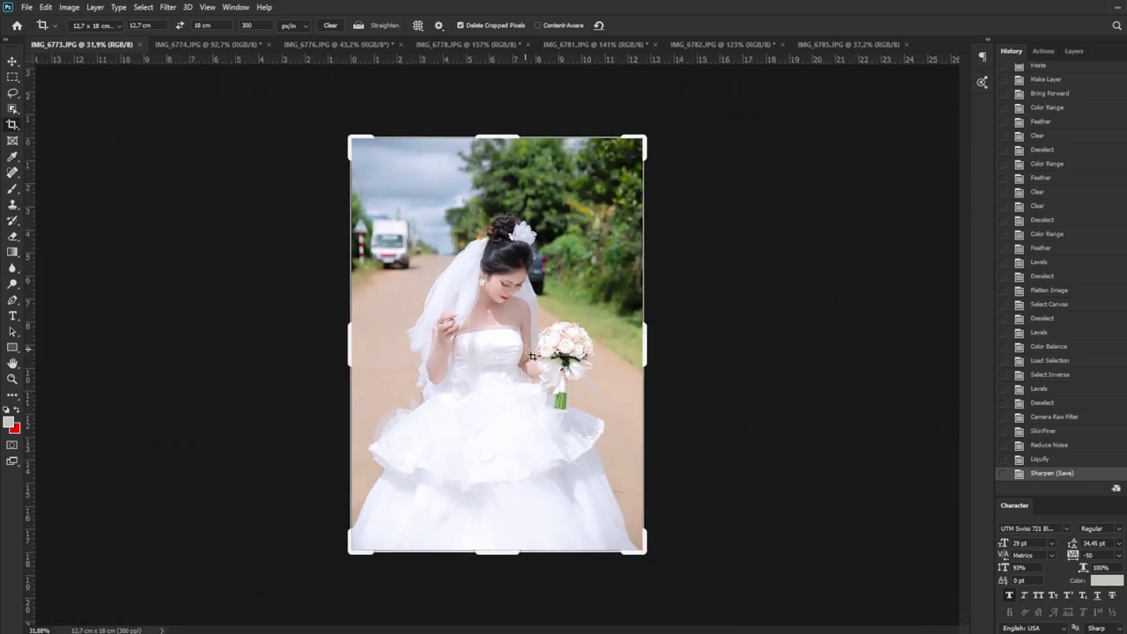
pyautogui.scroll(3, 530, 356)
pyautogui.scroll(3, 527, 326)
pyautogui.scroll(3, 523, 298)
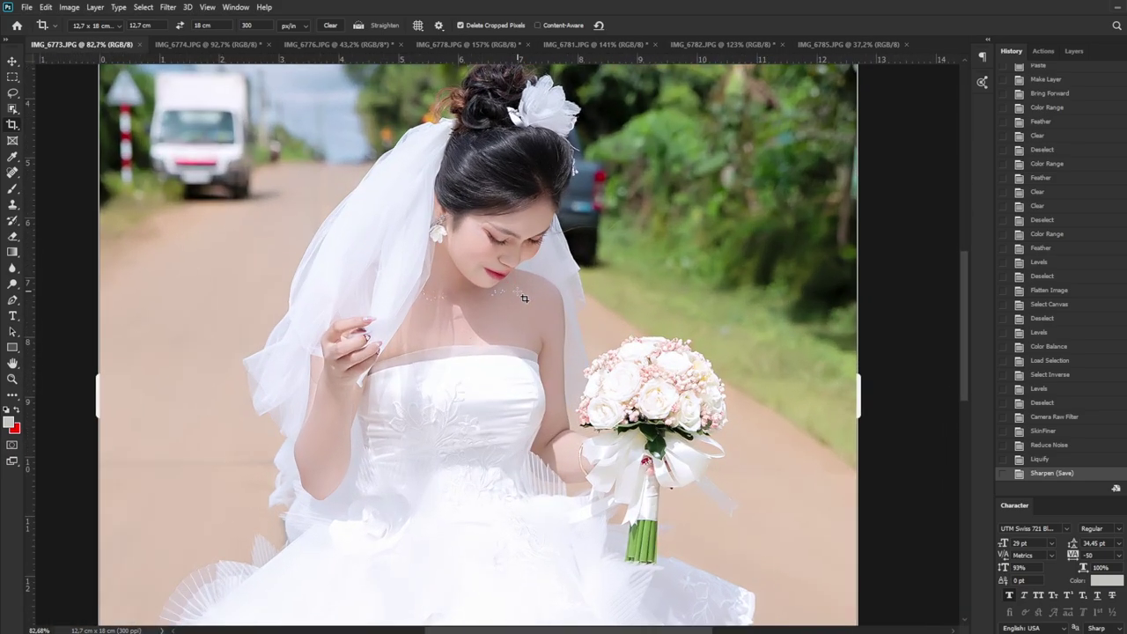
pyautogui.press('Return')
# Save the re-cropped IMG_6773 photo
pyautogui.scroll(-2, 546, 284)
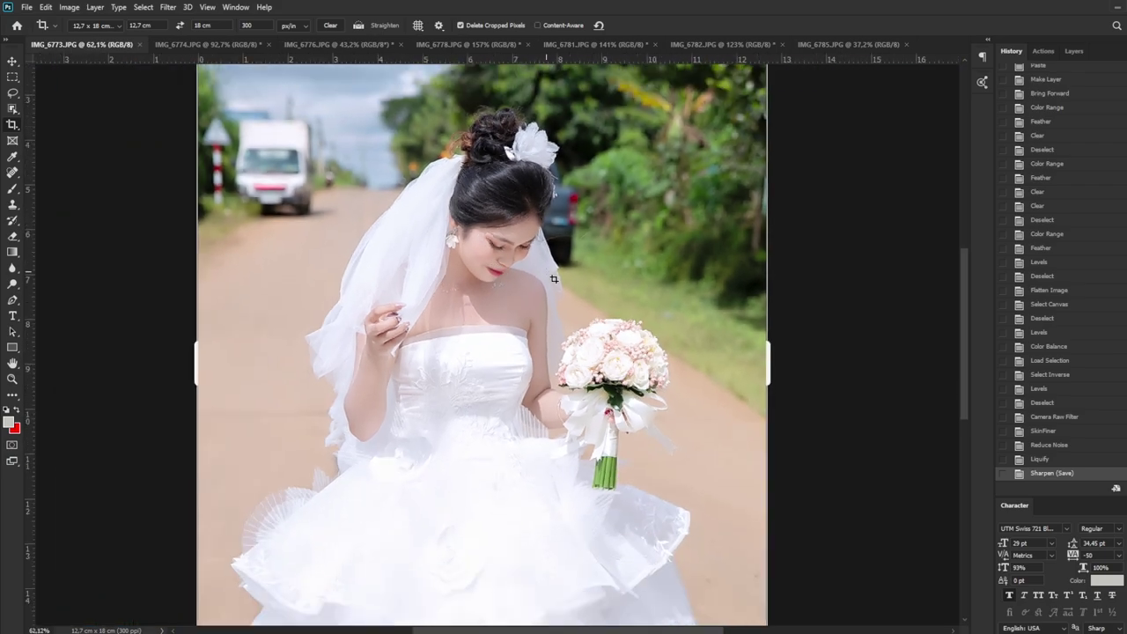
pyautogui.scroll(2, 554, 279)
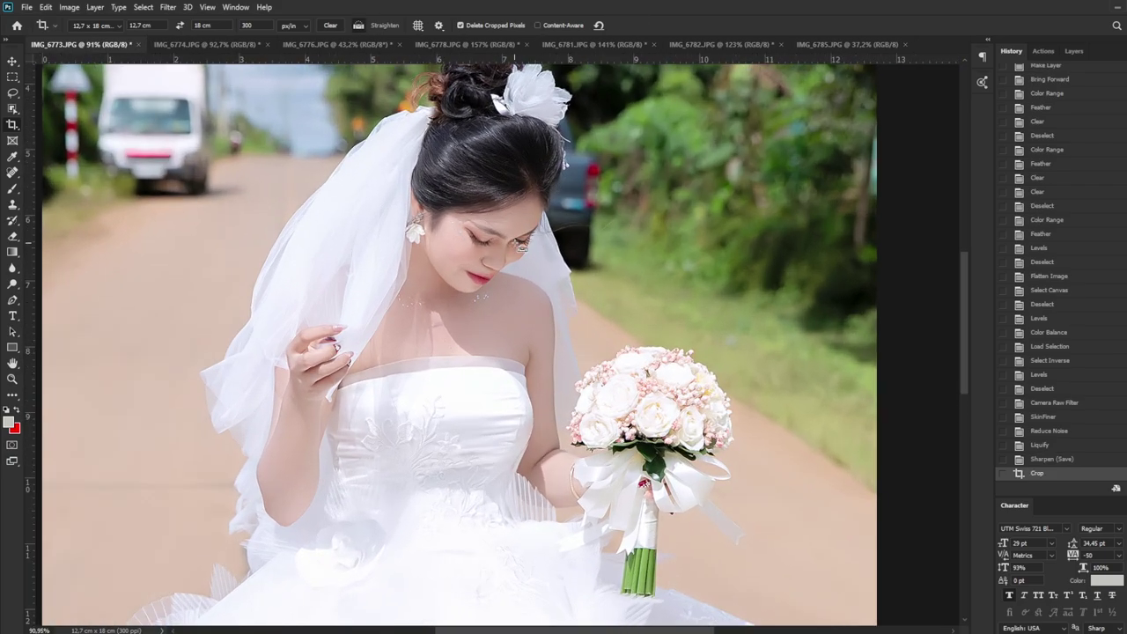
pyautogui.hotkey('ctrl', 's')
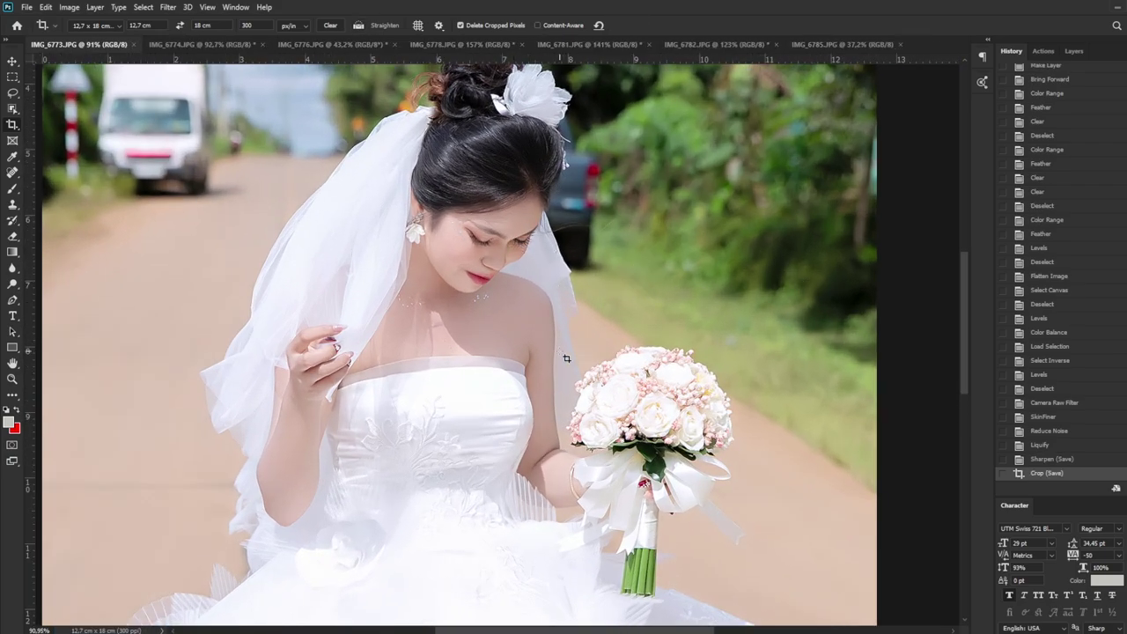